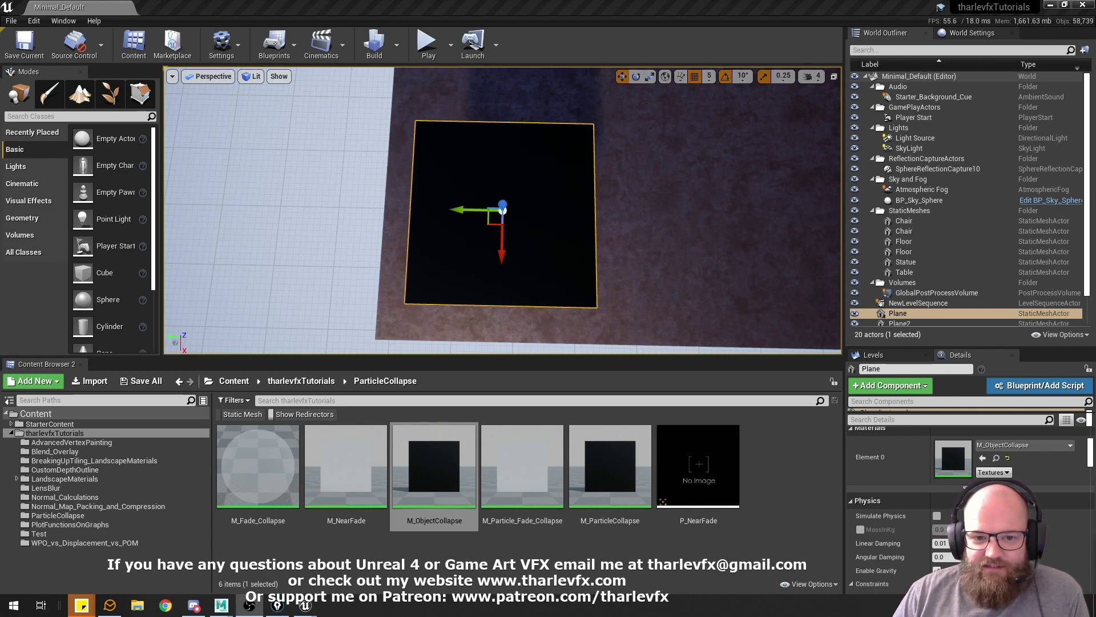
Step: Open the M_ObjectCollapse material and frame the black plane in the level viewport beside the material editor
scroll(683, 240, "down", 4)
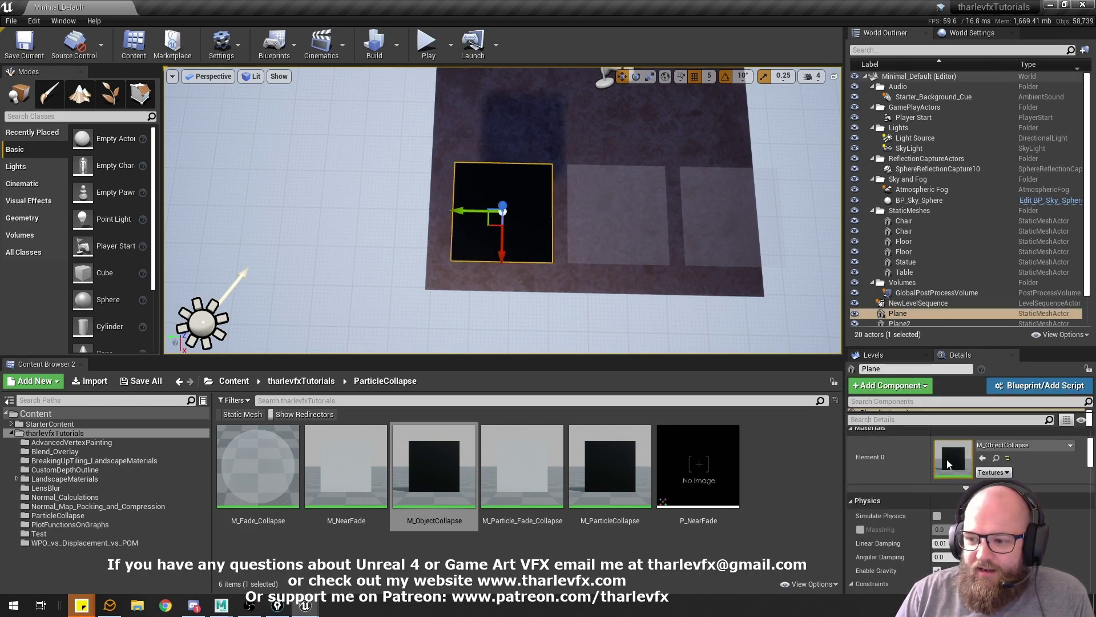
left_click(435, 470)
double_click(435, 470)
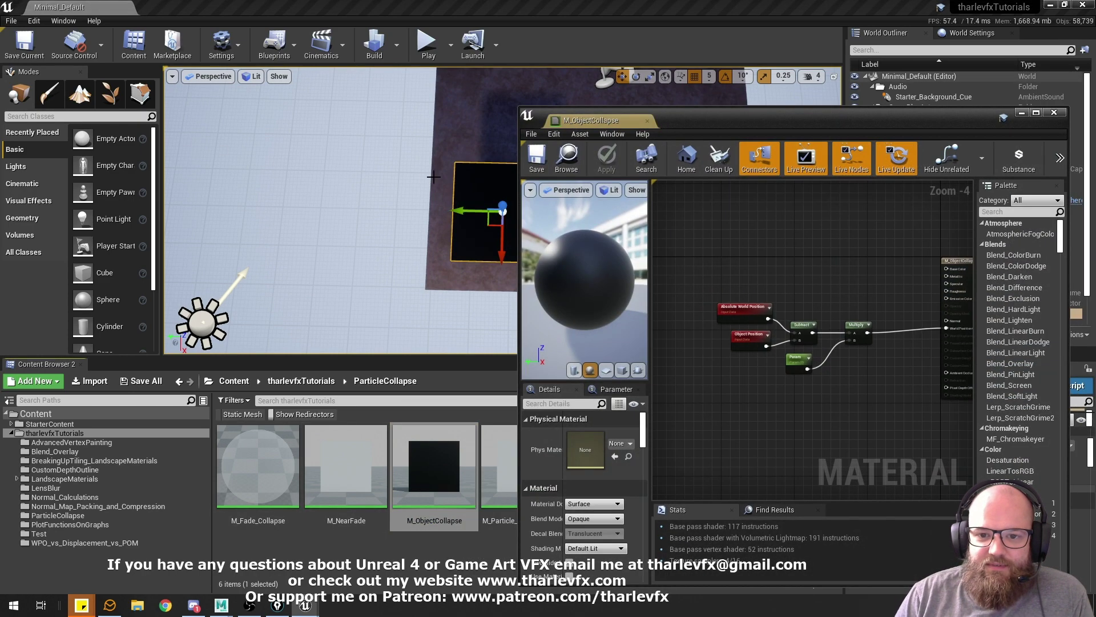
right_click(427, 250)
left_click(489, 220)
key("f")
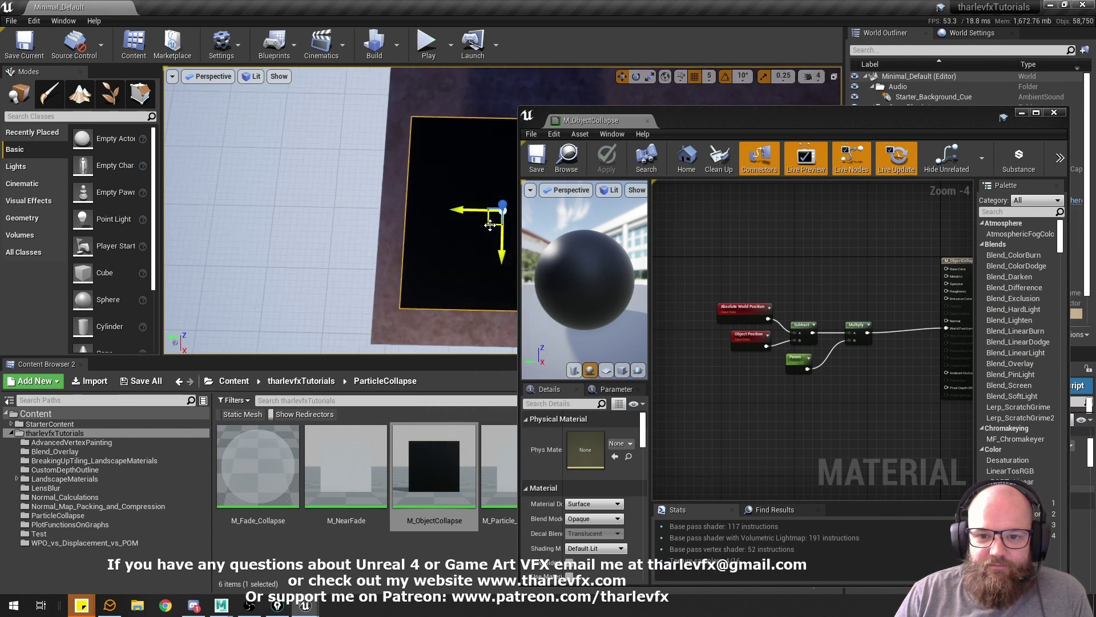
middle_click_drag(400, 228, 445, 246)
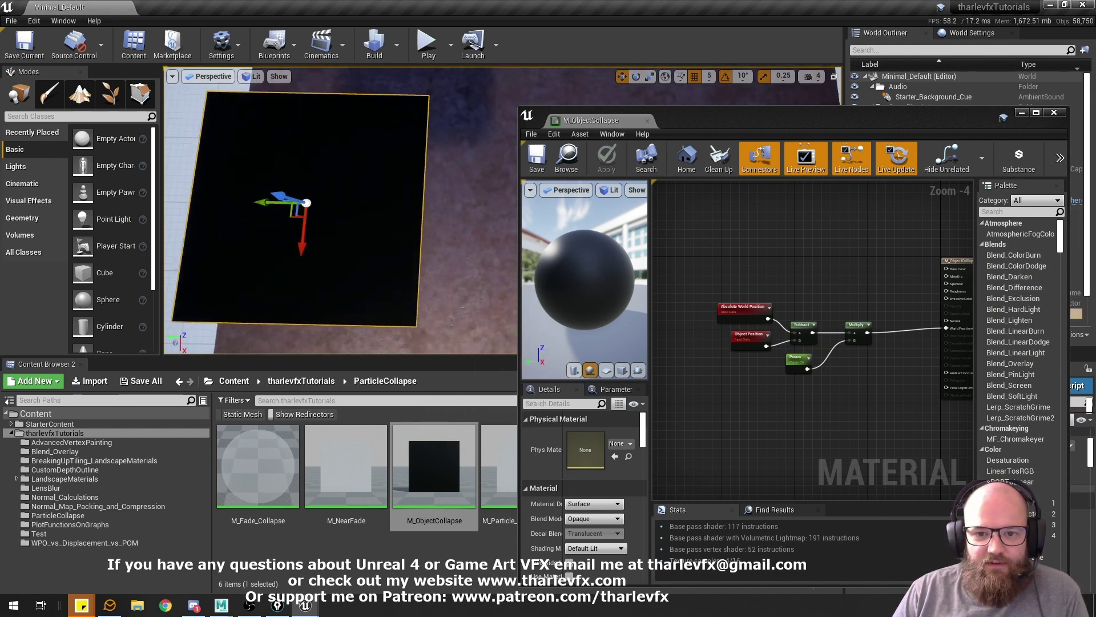
key("Escape")
scroll(739, 326, "up", 5)
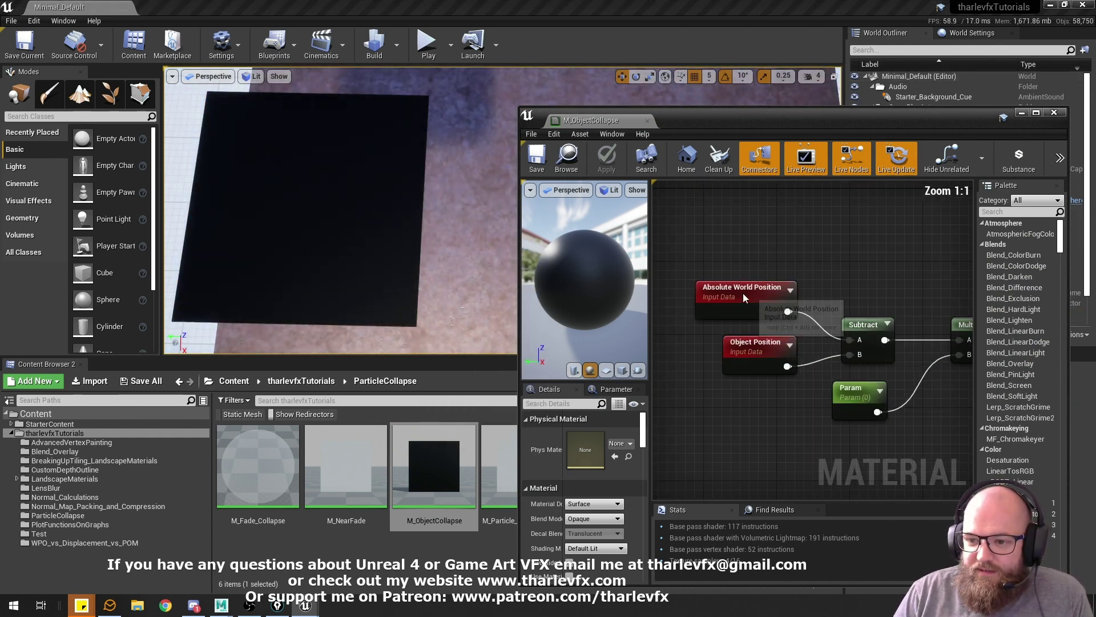
Step: Examine the Absolute World Position, Object Position and Subtract nodes in the material graph against the plane in the level
left_click(744, 310)
left_click_drag(873, 329, 864, 320)
left_click(757, 346)
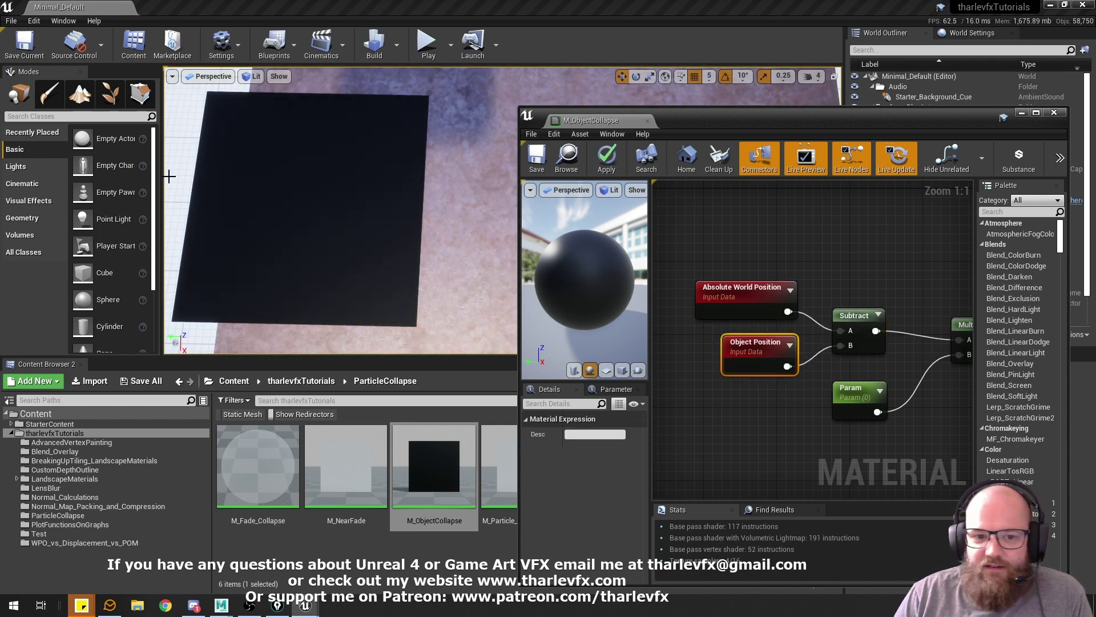
left_click(311, 157)
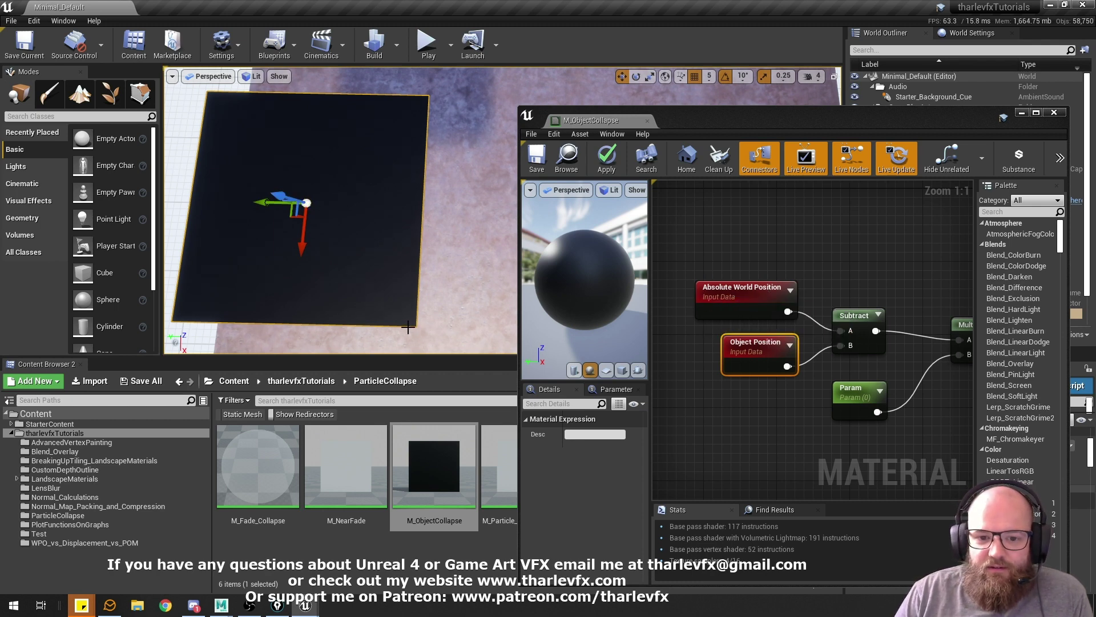
right_click_drag(820, 341, 785, 311)
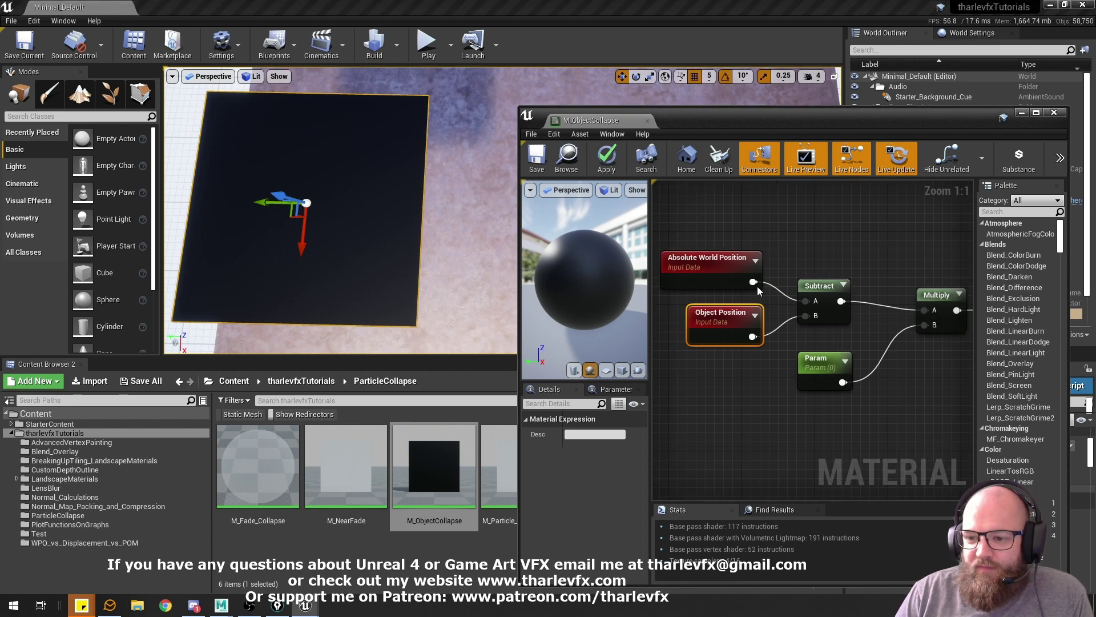
right_click_drag(712, 252, 740, 273)
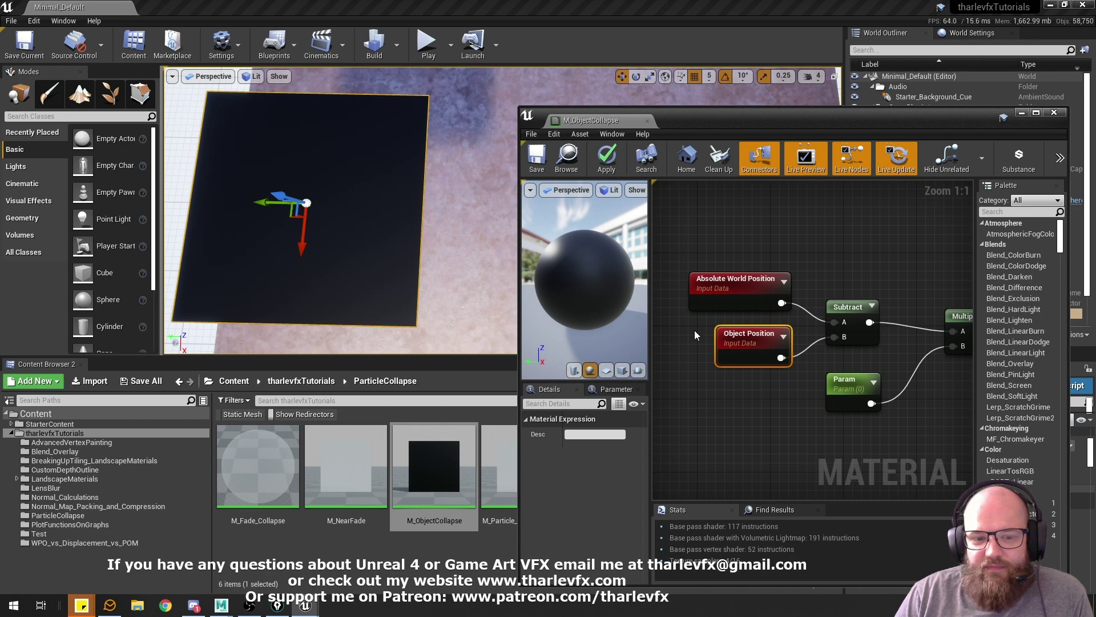
Step: Examine how the Subtract result and Param feed Multiply and the material's World Position Offset input
right_click_drag(894, 420, 816, 414)
scroll(814, 405, "down", 1)
right_click_drag(894, 279, 840, 271)
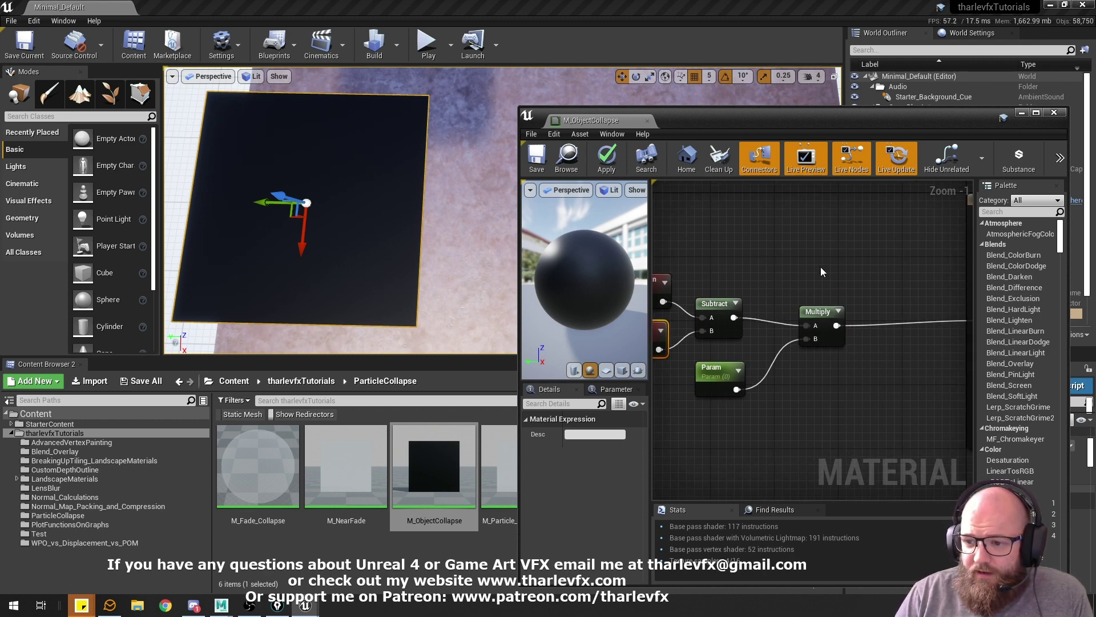
left_click(819, 313)
left_click(704, 391)
right_click_drag(801, 383, 925, 378)
scroll(895, 268, "down", 2)
right_click_drag(895, 269, 771, 293)
left_click_drag(842, 420, 742, 311)
left_click(807, 272)
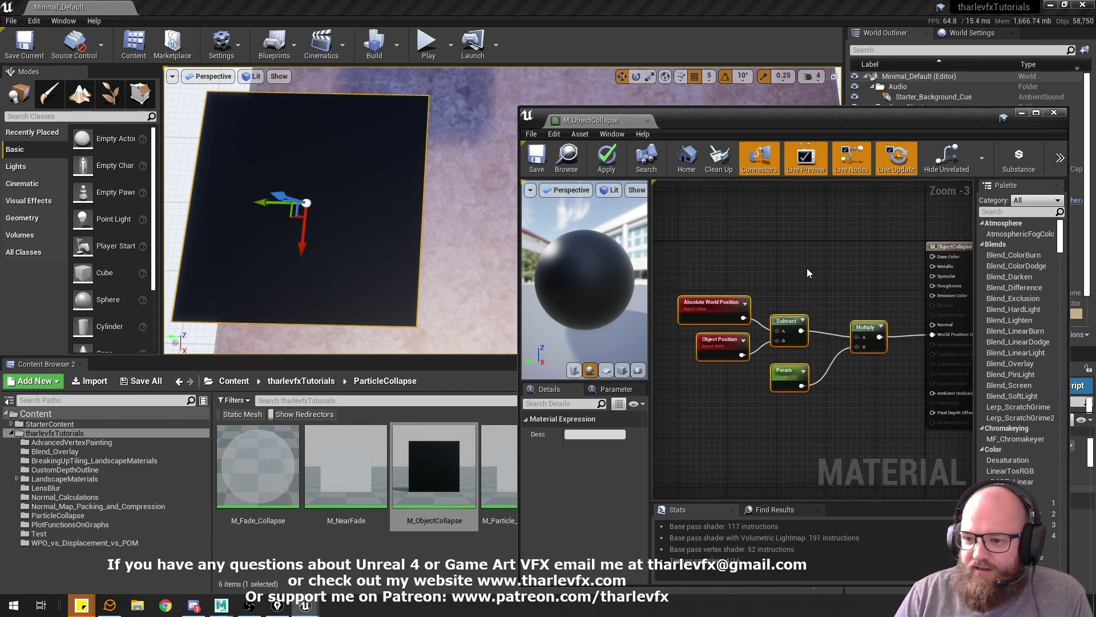
Step: Try default values of 1, 2 and 5 for the Param node to enlarge the plane in the level
left_click(784, 378)
left_click(591, 471)
type("1")
key("Return")
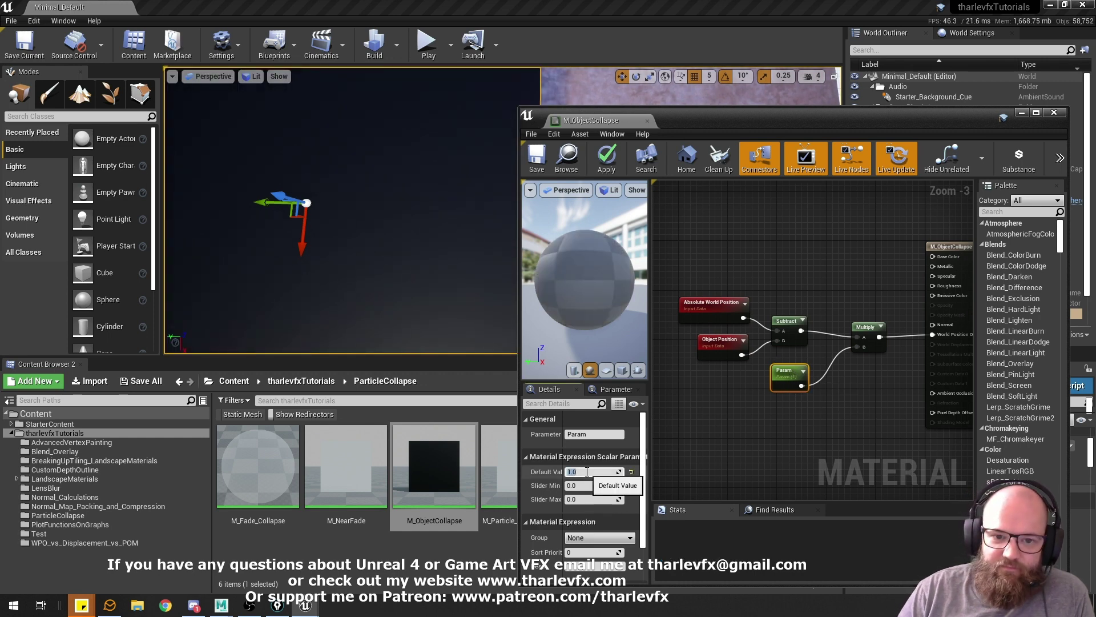
scroll(414, 240, "down", 4)
left_click_drag(438, 266, 438, 236, "alt")
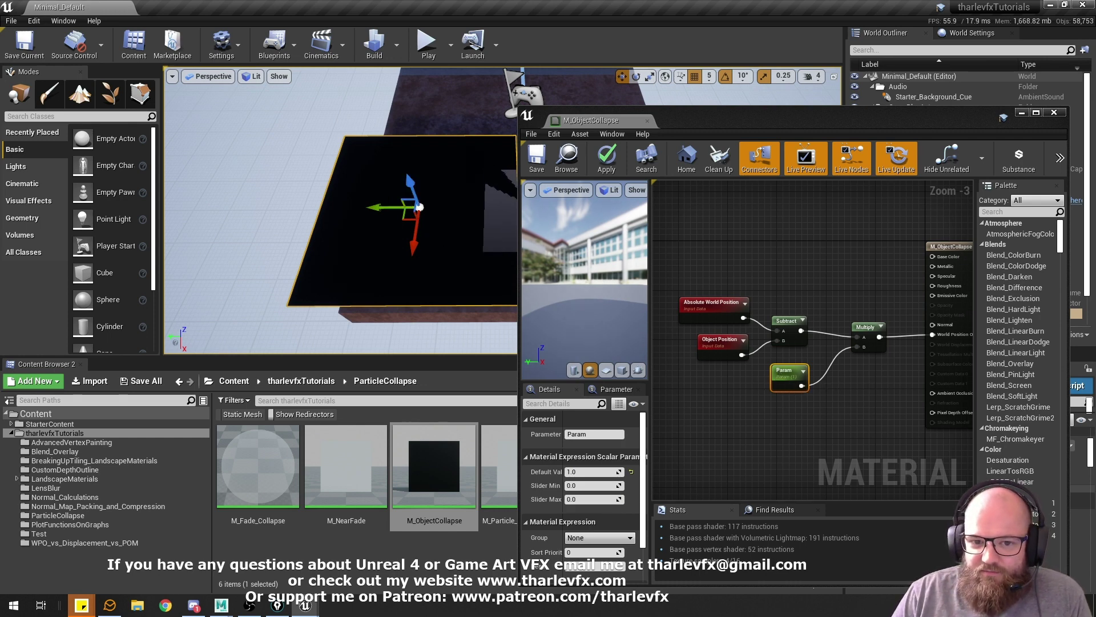
left_click(607, 473)
type("5")
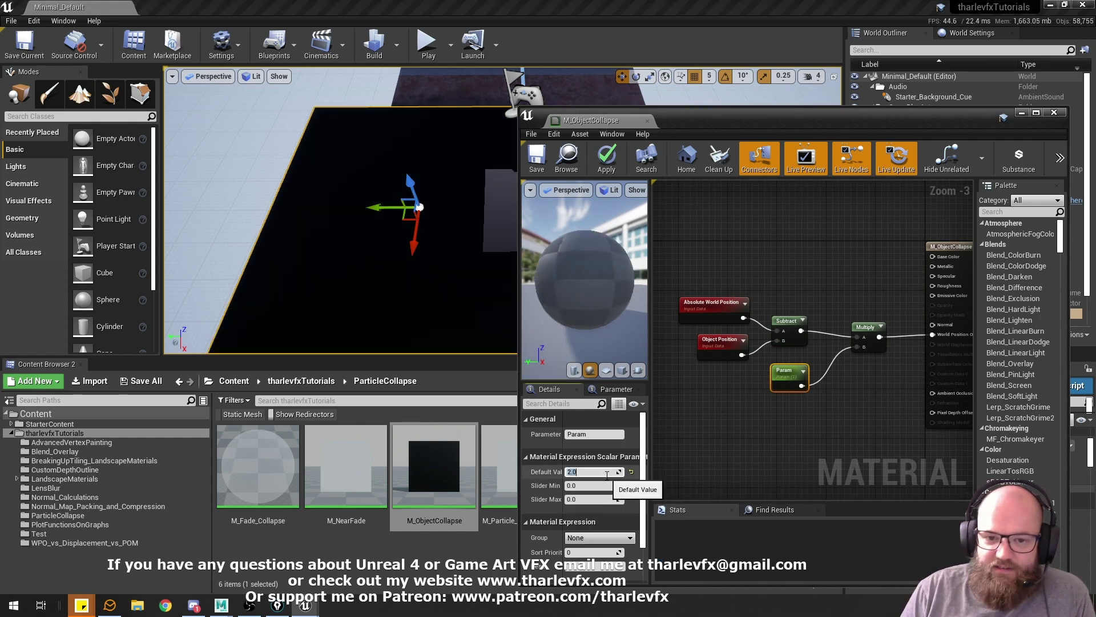
key("Return")
left_click(707, 411)
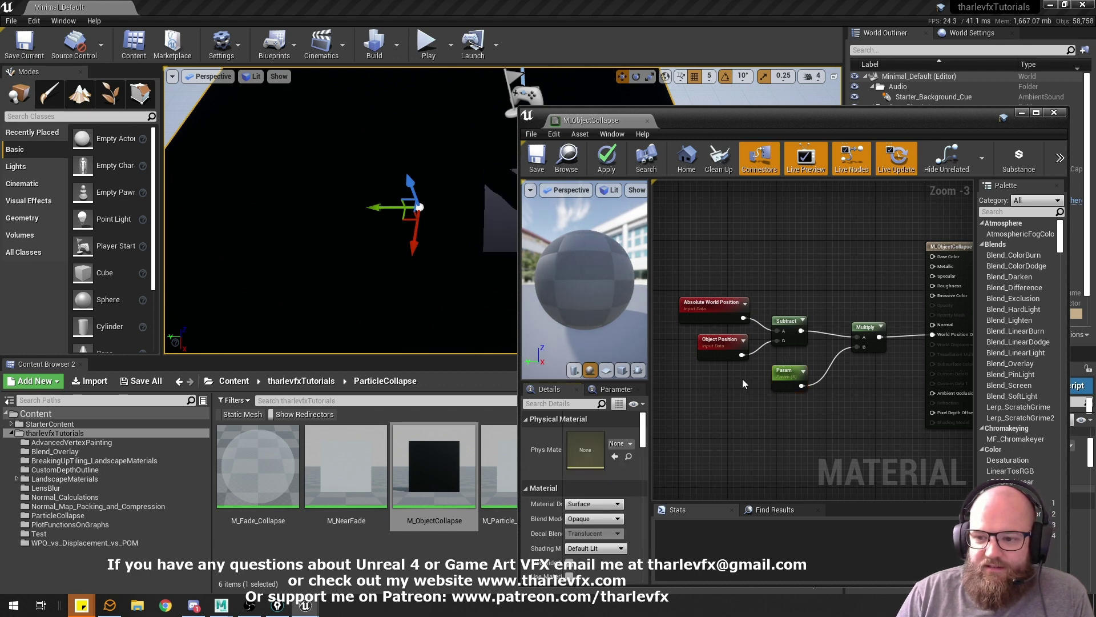
Step: Scrub the Param node's default value down and set it to -1
left_click(787, 374)
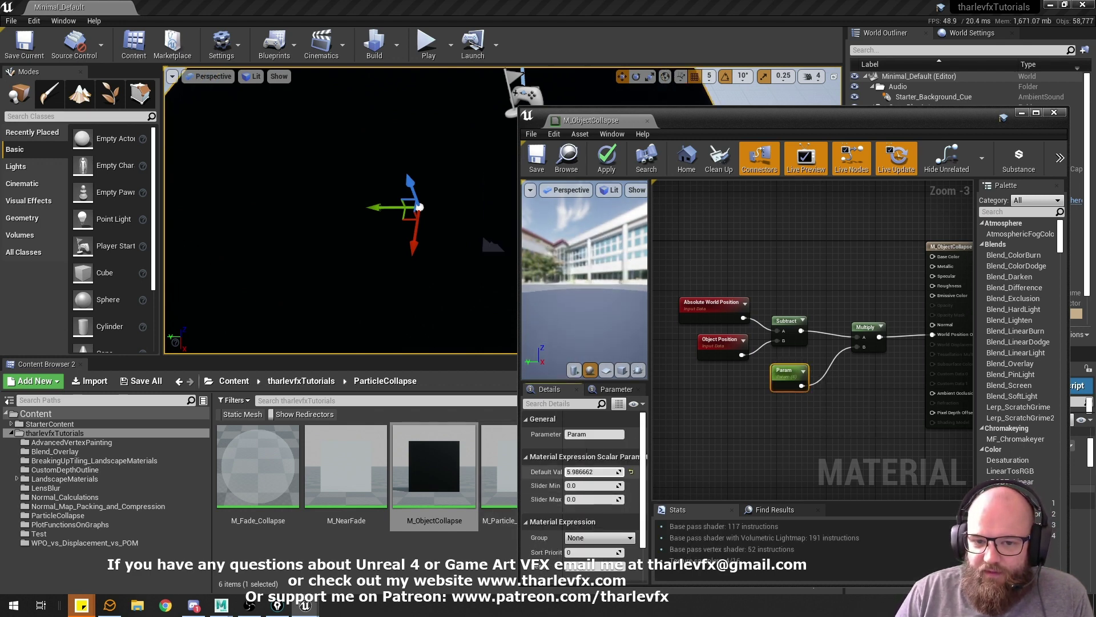
mouse_move(594, 472)
left_mouse_down()
mouse_move(561, 471)
mouse_move(589, 471)
left_mouse_up()
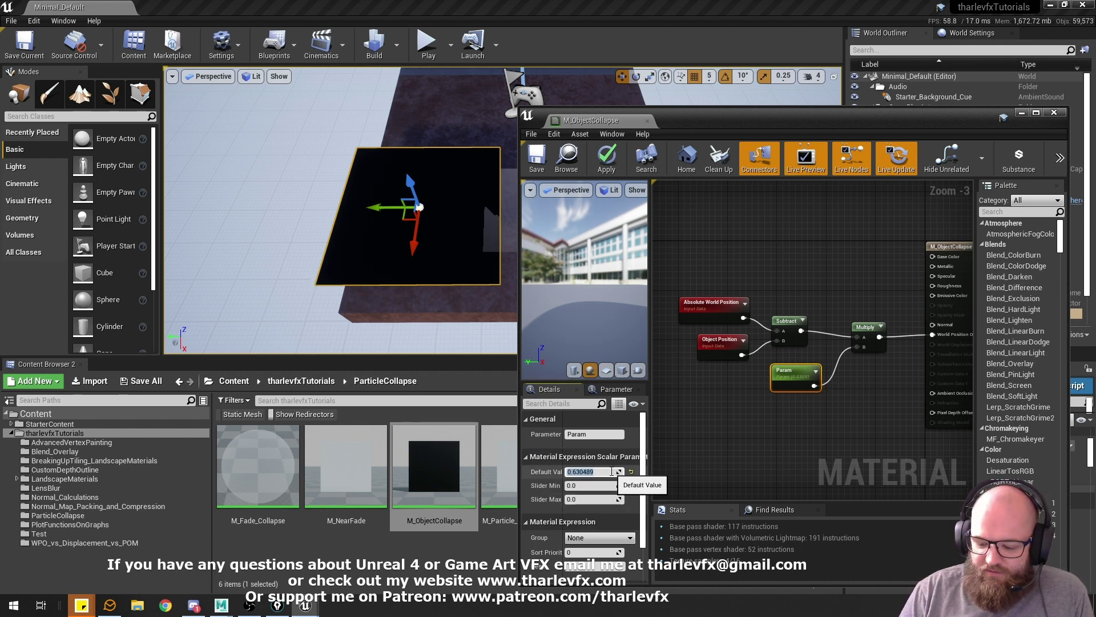
key("Return")
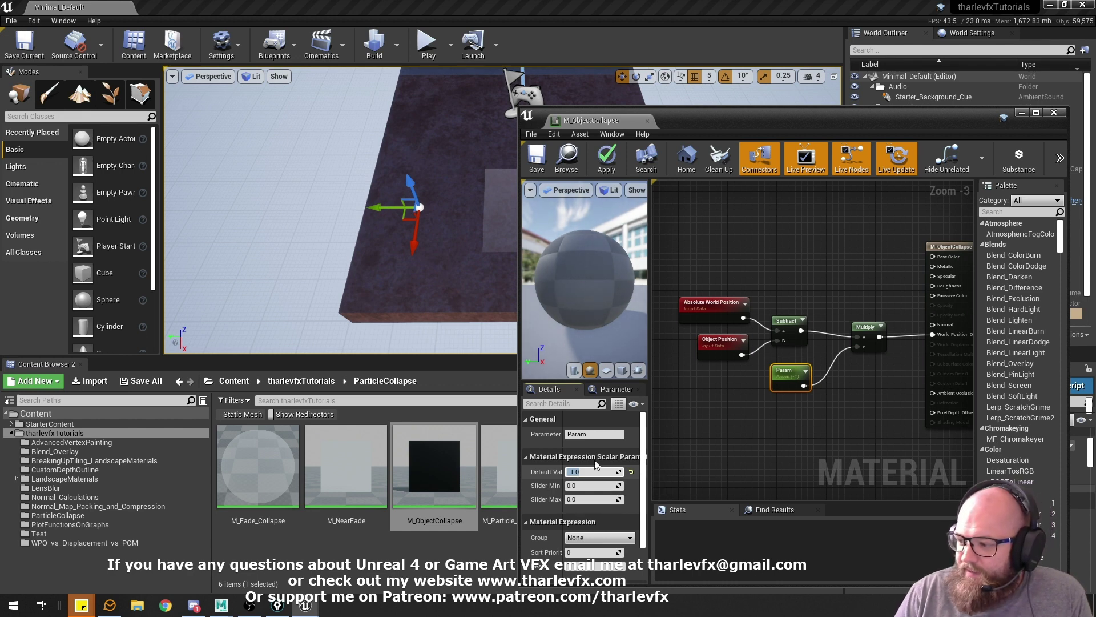
Step: Scrub the Param node's default value back and forth between about 1 and -1 to test the collapse
left_click(782, 381)
left_click_drag(594, 472, 621, 472)
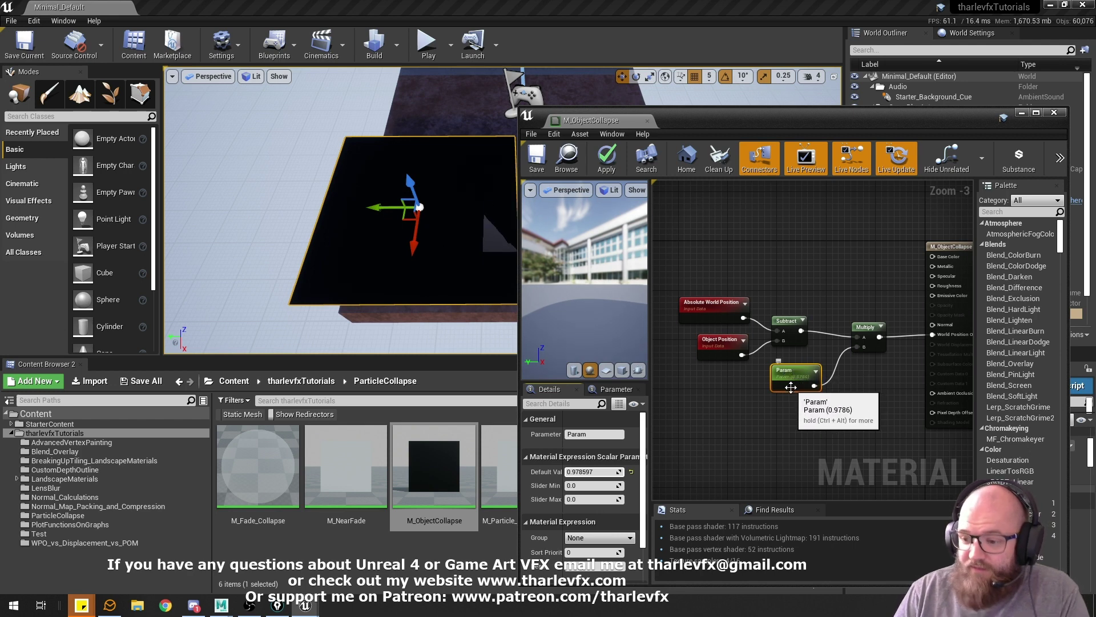
left_click_drag(598, 471, 608, 471)
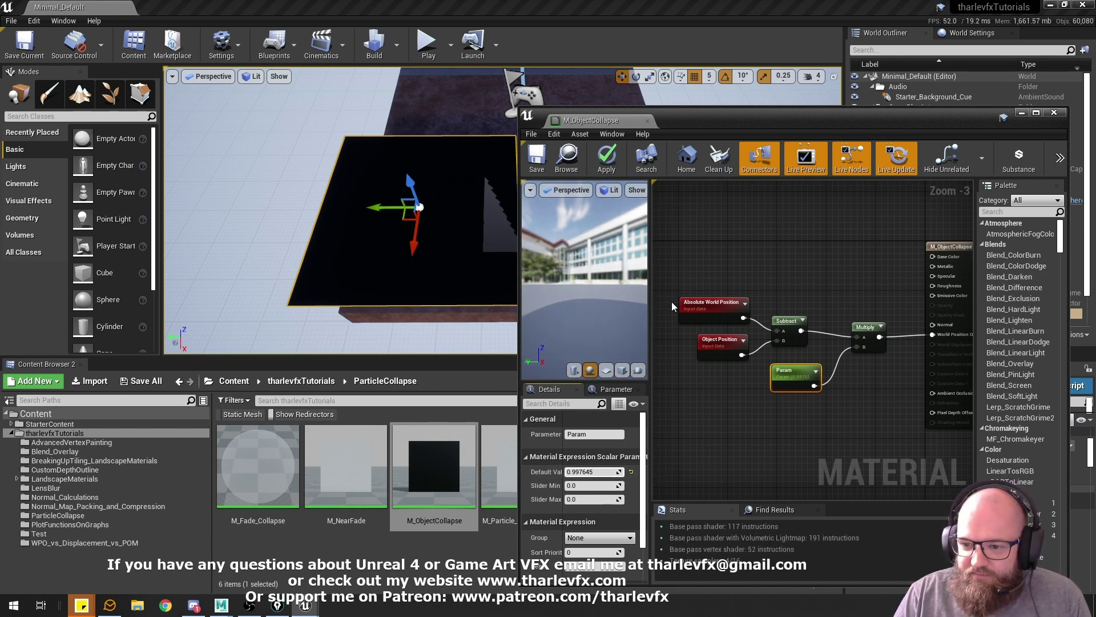
left_click_drag(585, 472, 476, 471)
left_click_drag(551, 472, 596, 472)
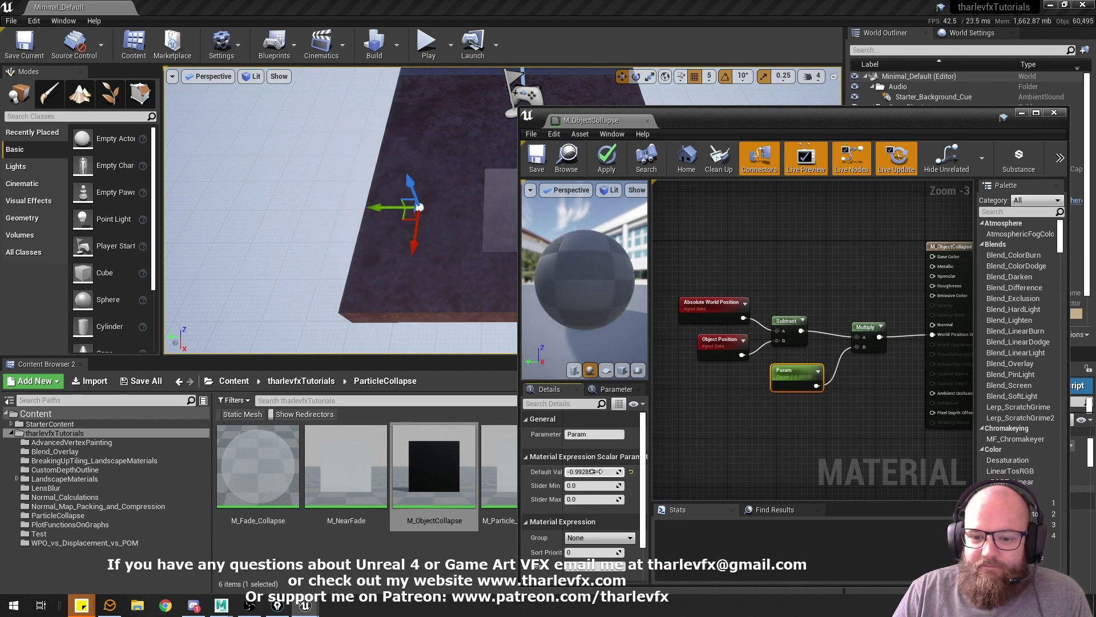
Step: Deselect the plane and set the Param node's default value to 0
left_click(722, 218)
right_click_drag(451, 251, 454, 224)
key("Escape")
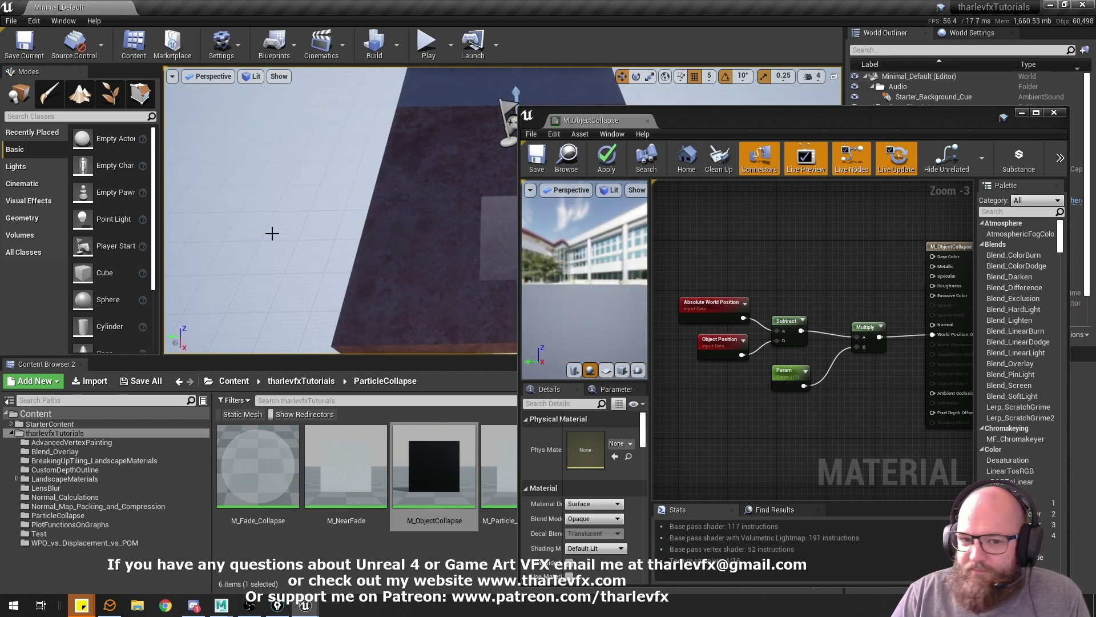
left_click(790, 374)
left_click(587, 471)
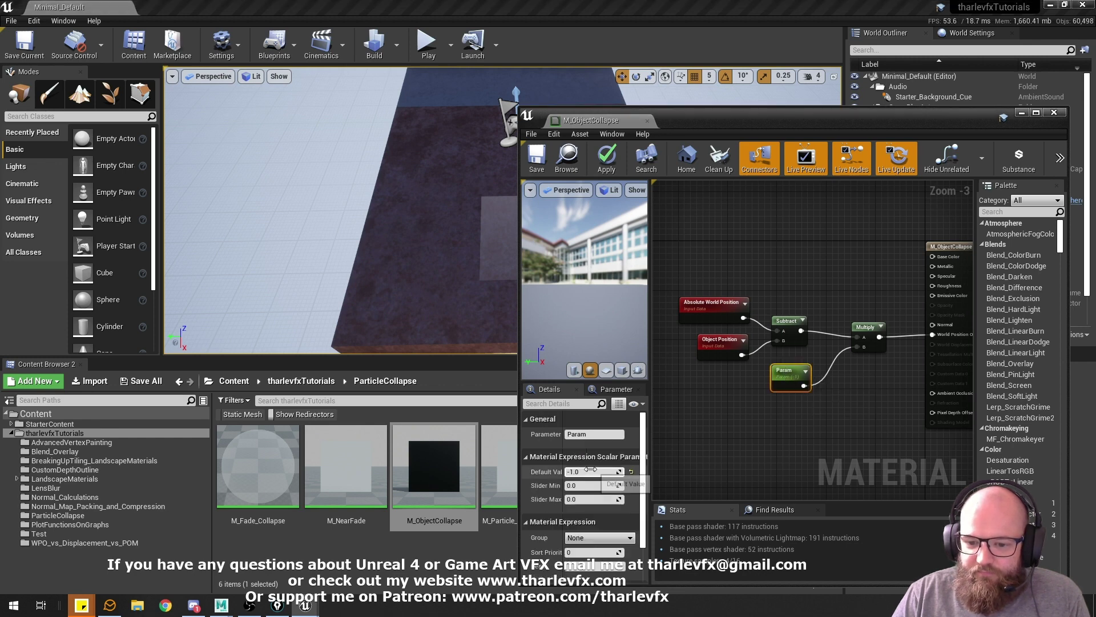
key("Return")
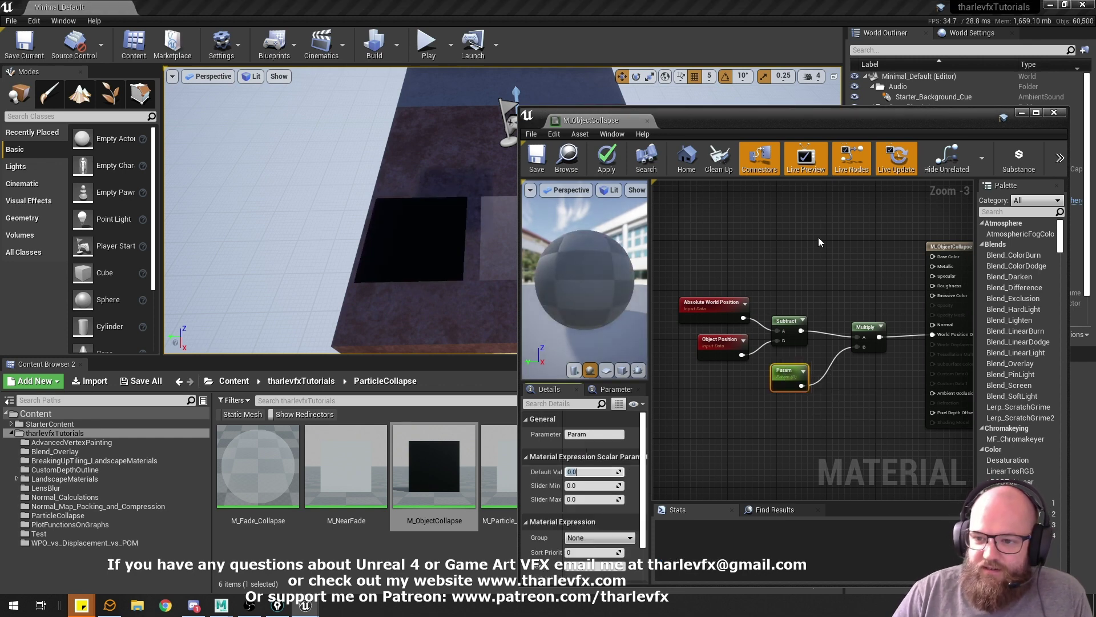
Step: Swap the Subtract inputs so Object Position feeds A and Absolute World Position feeds B, and apply the material
left_click(814, 351)
left_click_drag(780, 340, 744, 318)
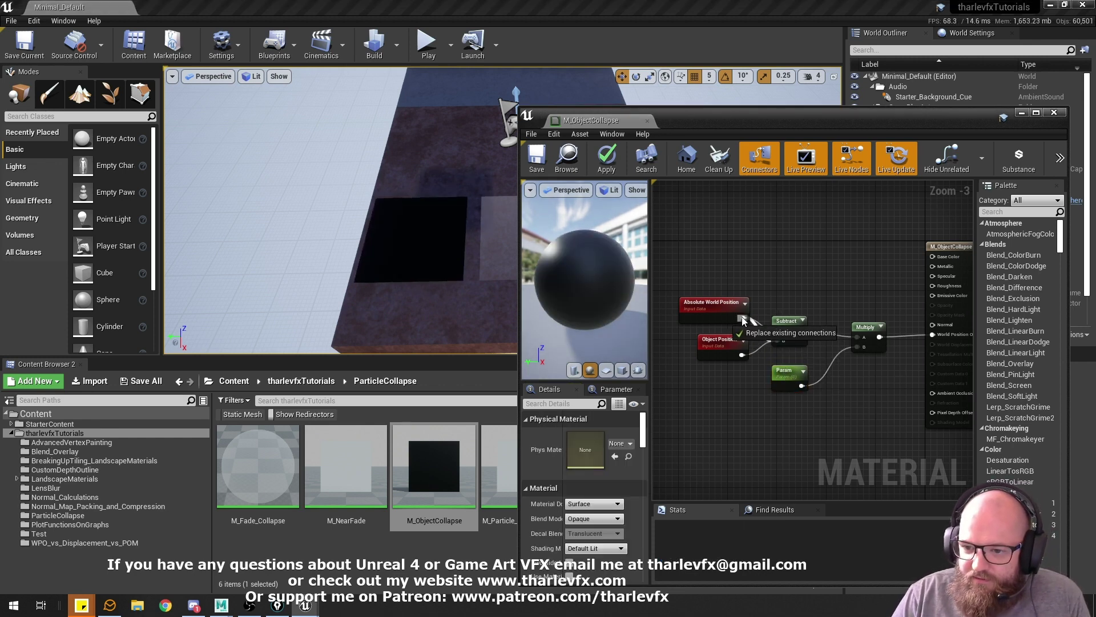
left_click_drag(746, 355, 782, 336)
left_click(607, 160)
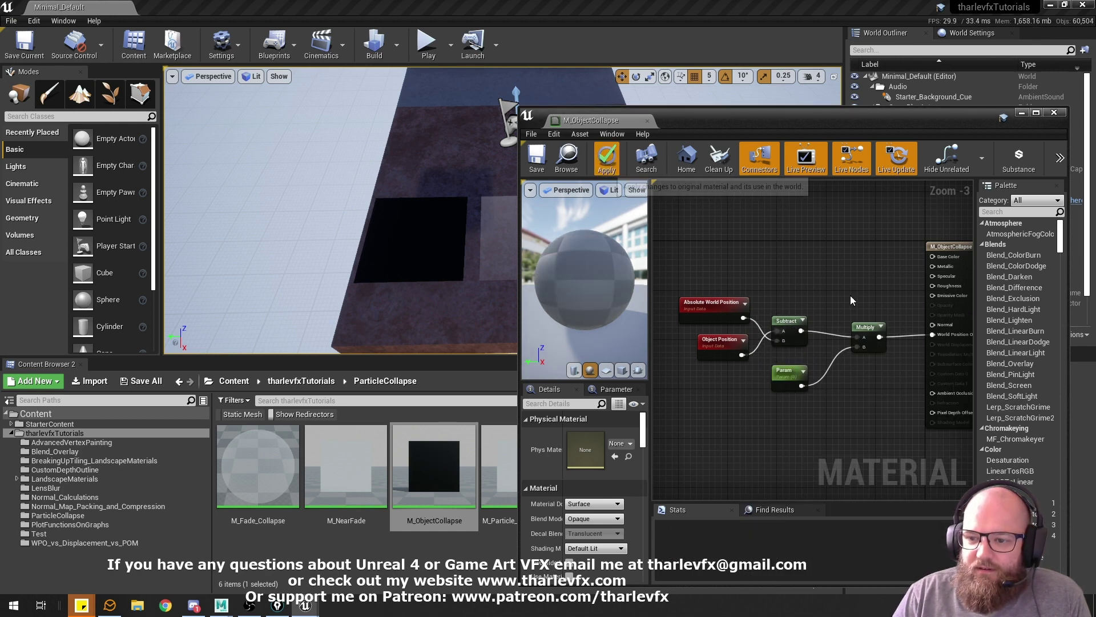
Step: Try positive Param default values such as 0.5 with the swapped Subtract inputs, and reset the value to 0
left_click(781, 376)
left_click(593, 473)
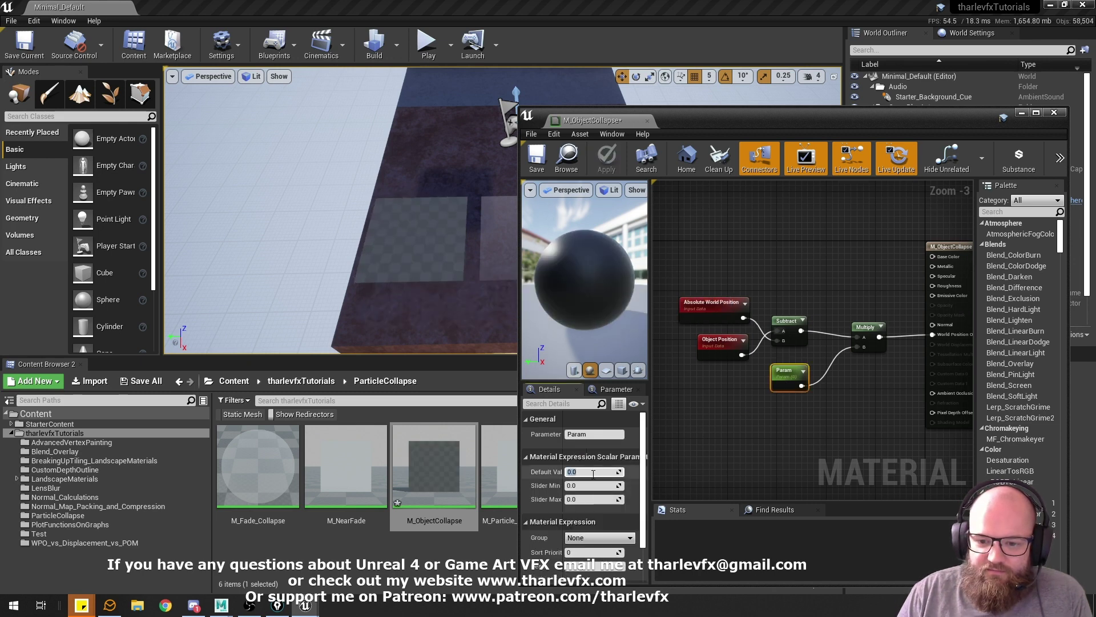
type("0.1")
key("Return")
type("1")
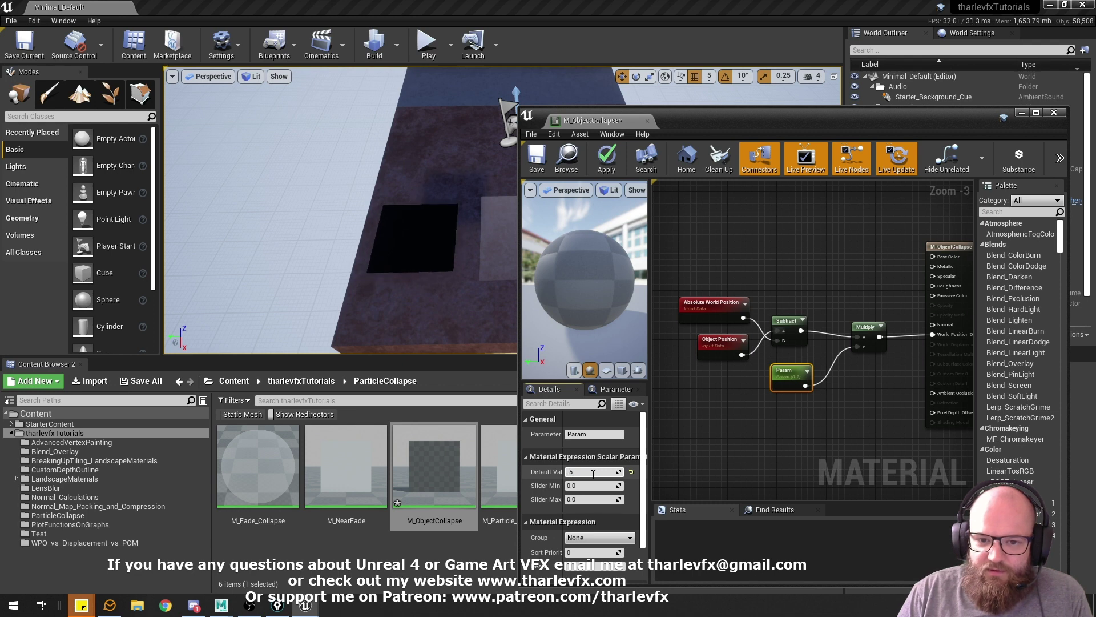
key("Return")
type("0")
key("Return")
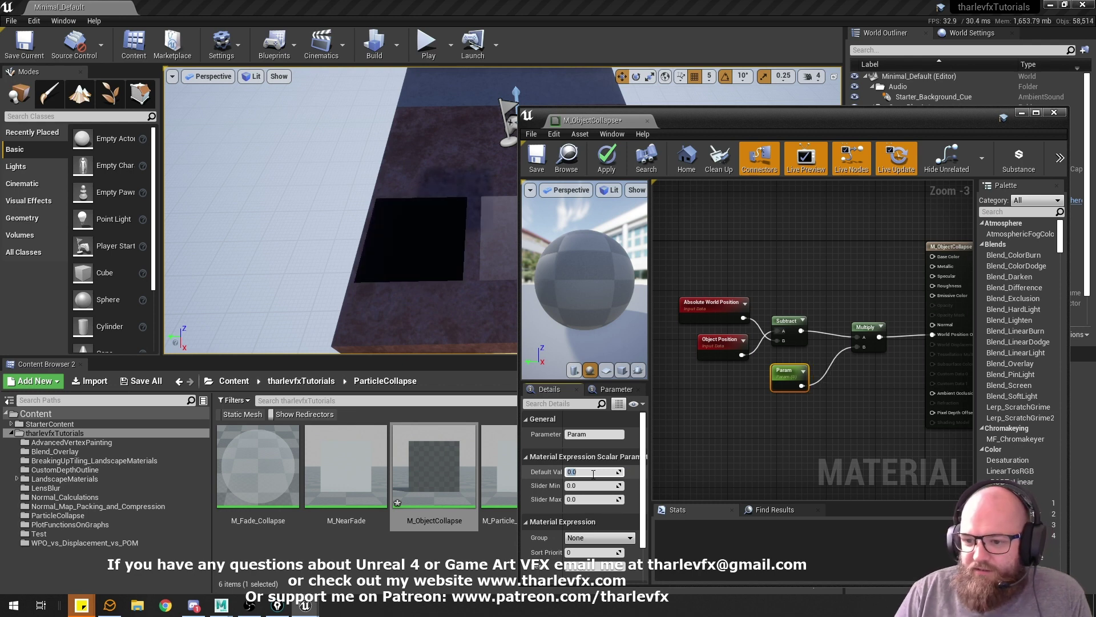
Step: Rewire Subtract with Absolute World Position in A and Object Position in B, and apply the material
left_click(790, 253)
left_click_drag(869, 300, 690, 382)
left_click(698, 244)
left_click_drag(698, 244, 791, 389)
left_click(785, 357)
left_click_drag(778, 330, 745, 320)
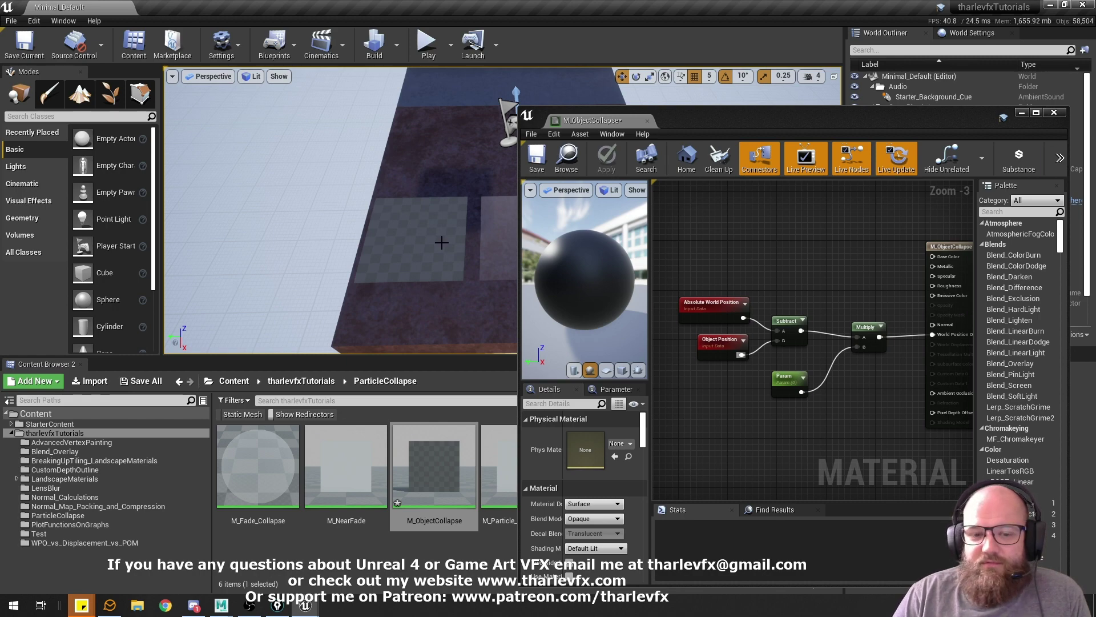
Step: Minimise the material editor, select the middle plane using M_NearFade, and frame it in the viewport
left_click(493, 236)
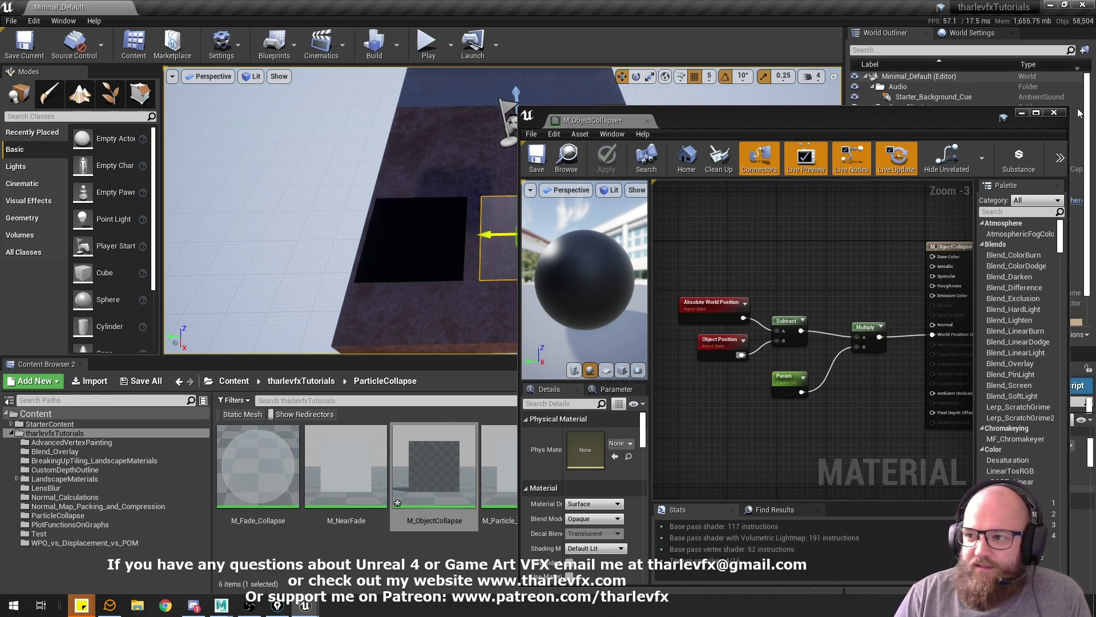
left_click(1021, 113)
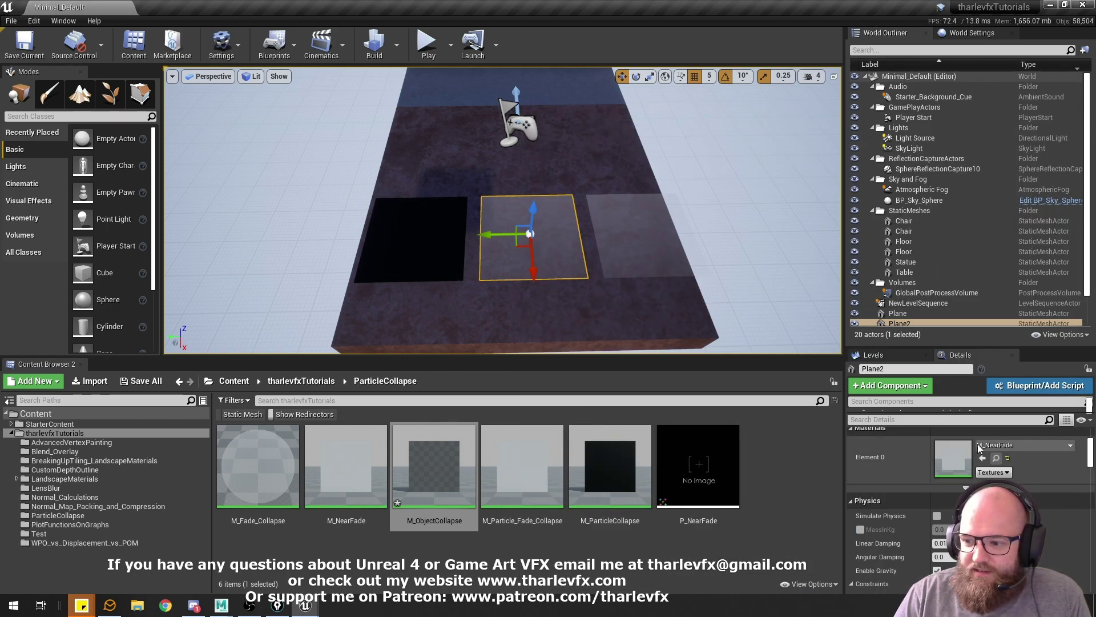
key("f")
key("Escape")
right_click_drag(535, 225, 551, 238)
key("s")
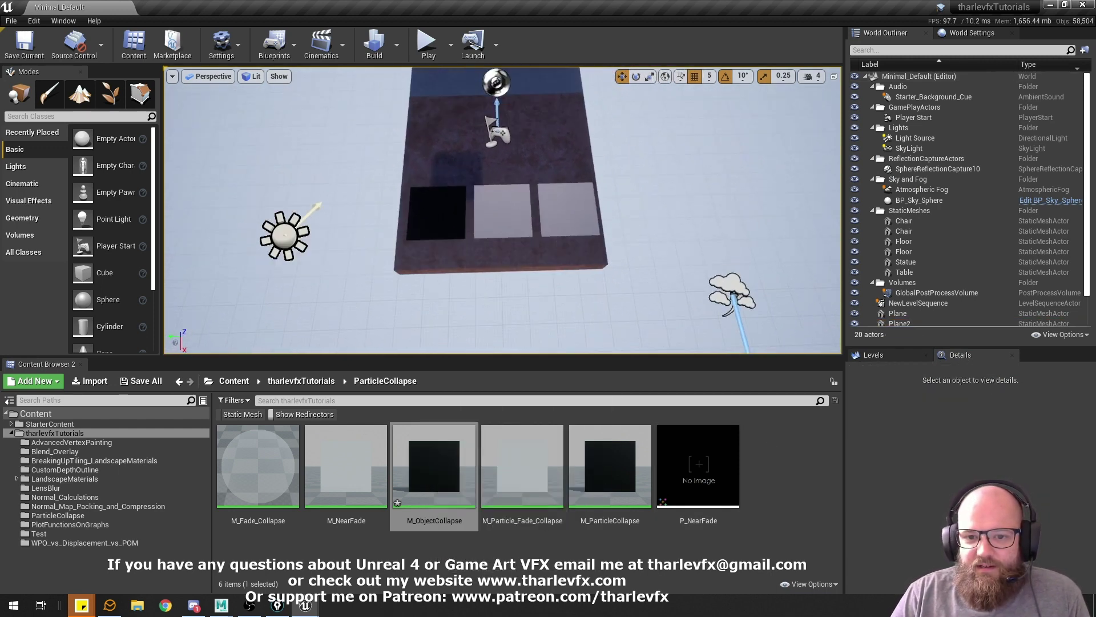
left_click(505, 228)
key("Escape")
left_click_drag(546, 237, 489, 213, "alt")
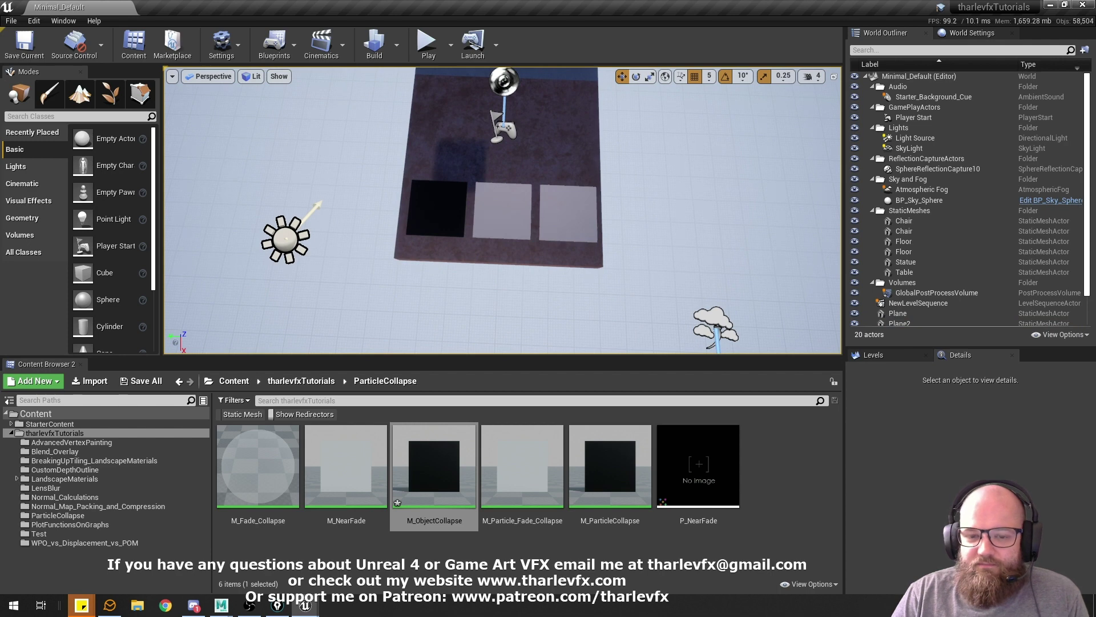
left_click(502, 213)
key("f")
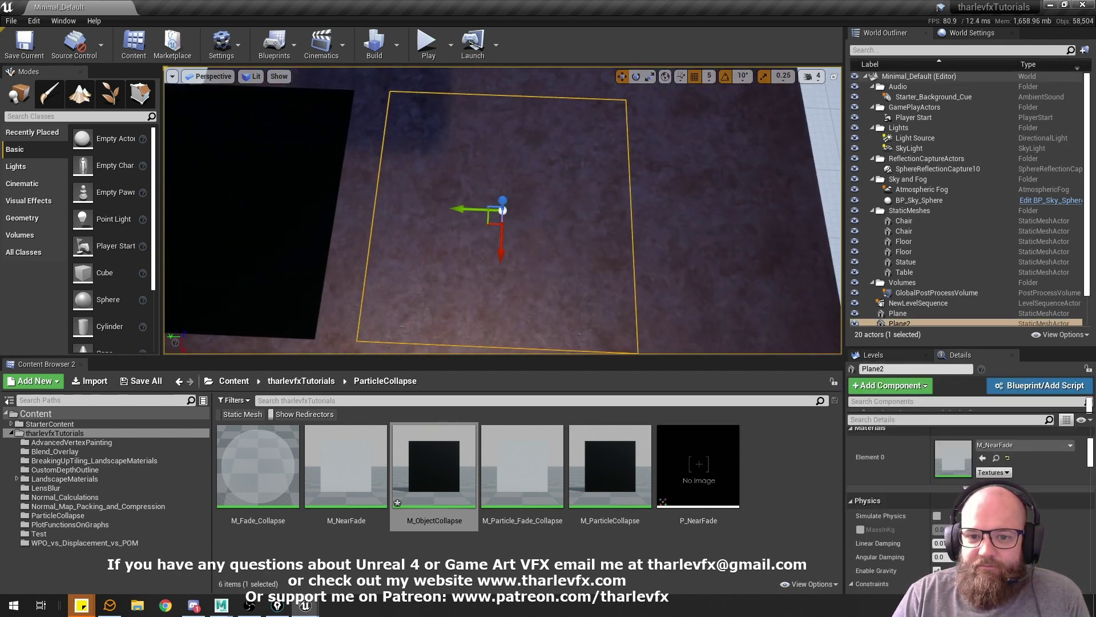
Step: Clear the selection and move toward and away from the three planes to examine how they fade near the camera
mouse_move(428, 232)
right_mouse_down("alt")
mouse_move(377, 232)
mouse_move(491, 227)
mouse_move(376, 227)
mouse_move(428, 228)
mouse_move(414, 226)
right_mouse_up("alt")
key("Escape")
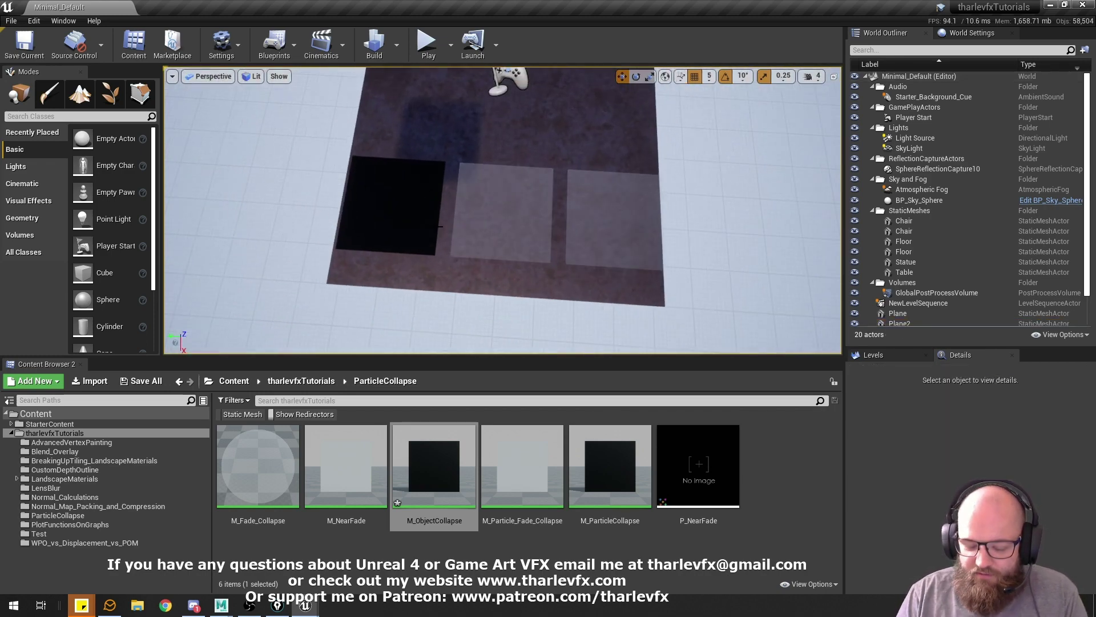
scroll(440, 226, "up", 4)
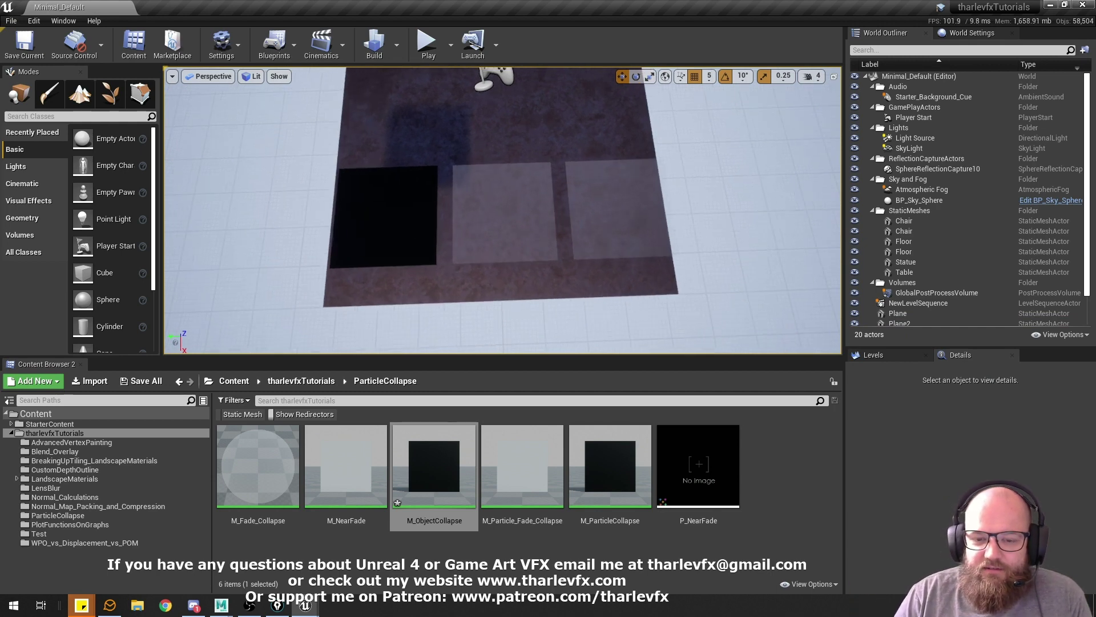
scroll(403, 237, "down", 6)
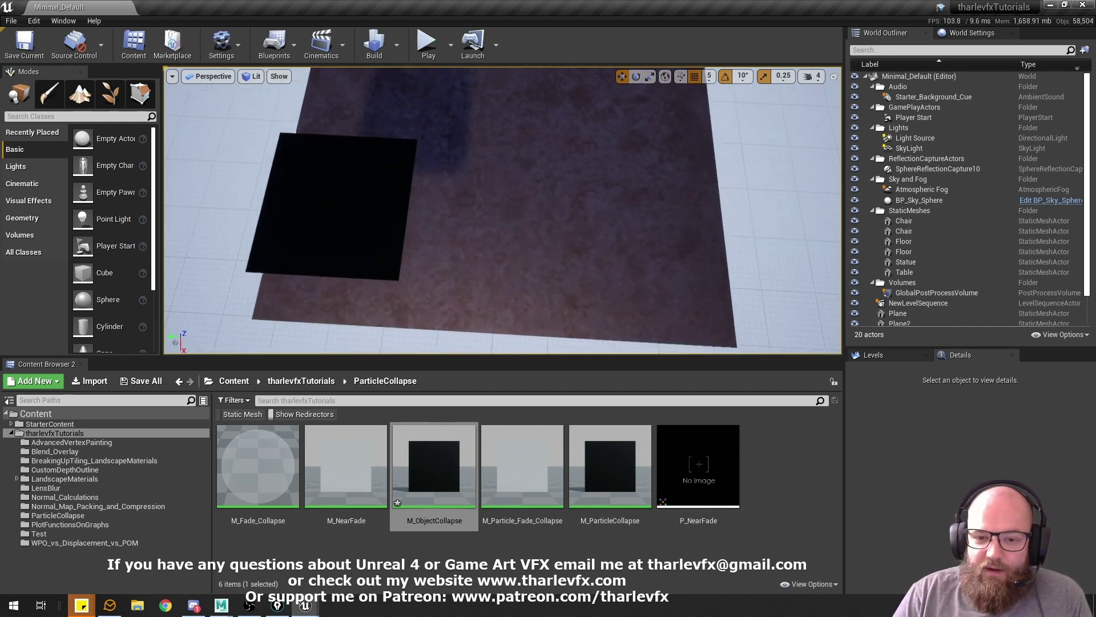
Step: Select the middle plane, open its M_NearFade material, and maximise the material editor
left_click(531, 228)
double_click(953, 457)
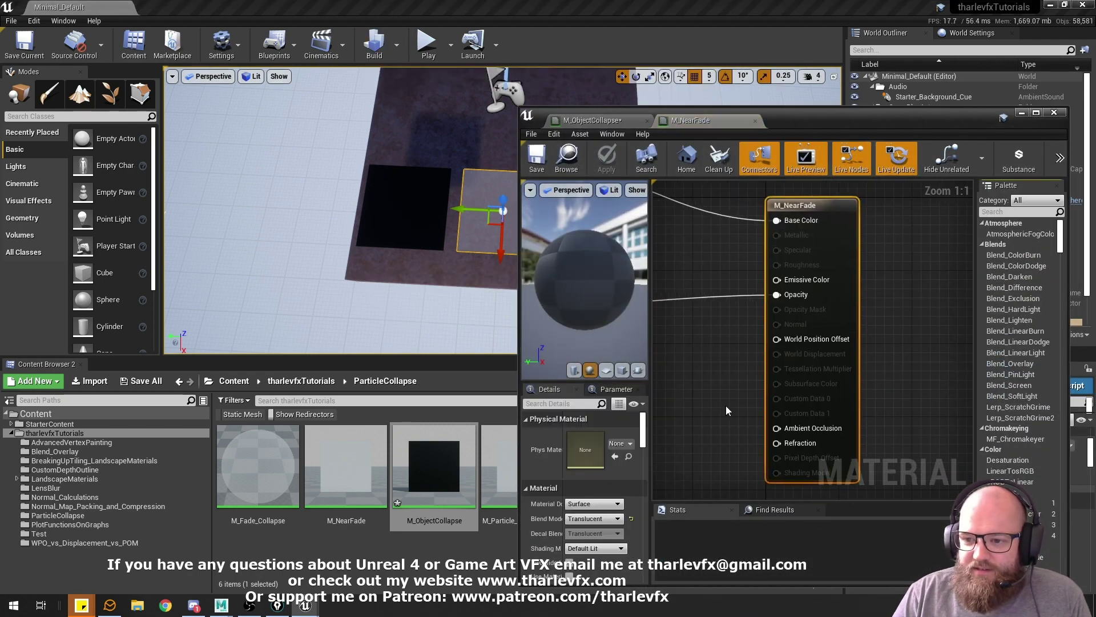
double_click(816, 112)
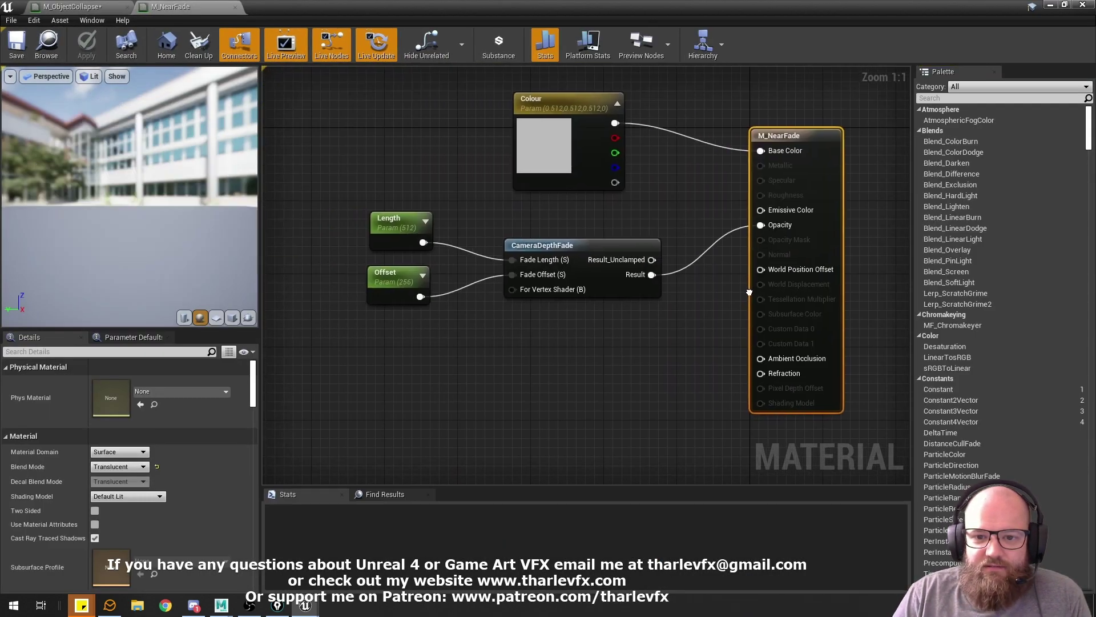
Step: Open the CameraDepthFade material function, examine its node graph including the Vertex Shader Version section, and close it
left_click(577, 247)
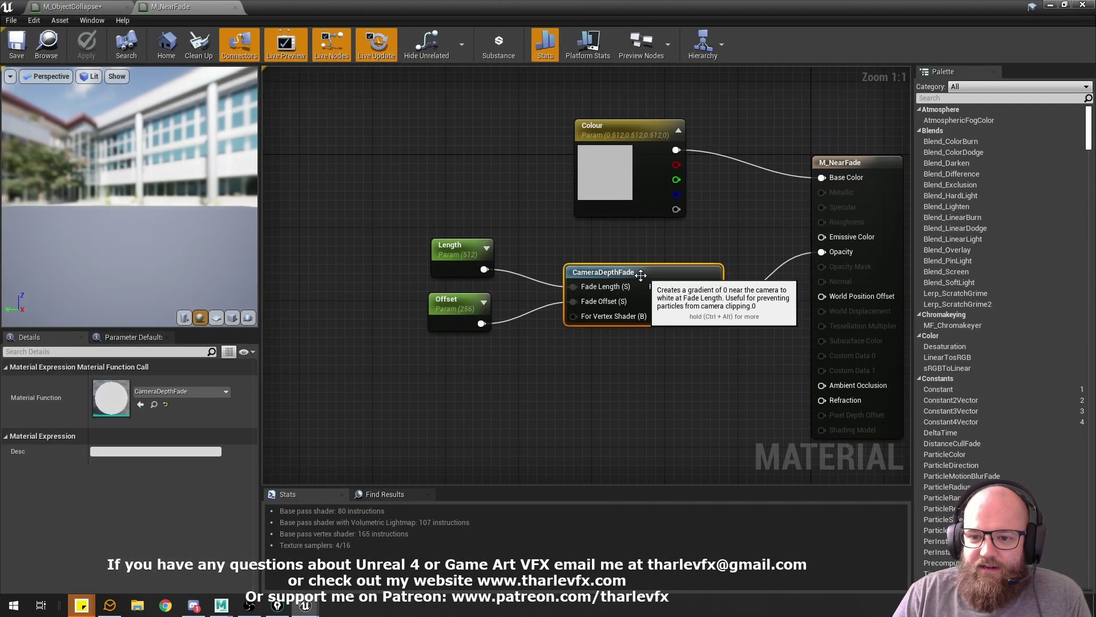
double_click(628, 311)
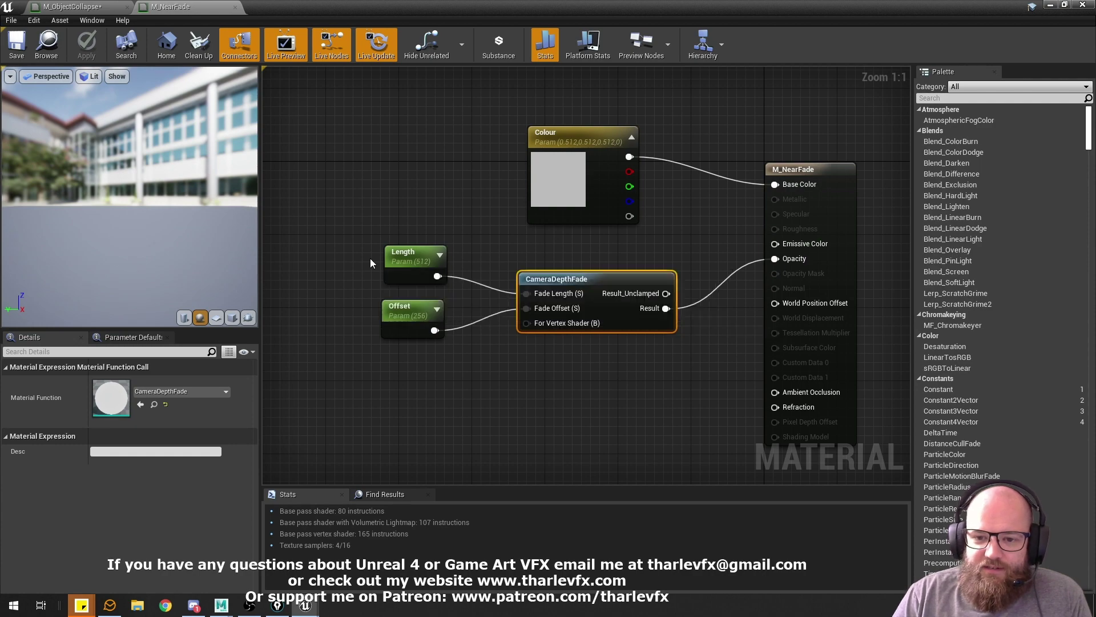
scroll(864, 244, "down", 3)
scroll(359, 185, "down", 5)
right_click_drag(368, 187, 570, 253)
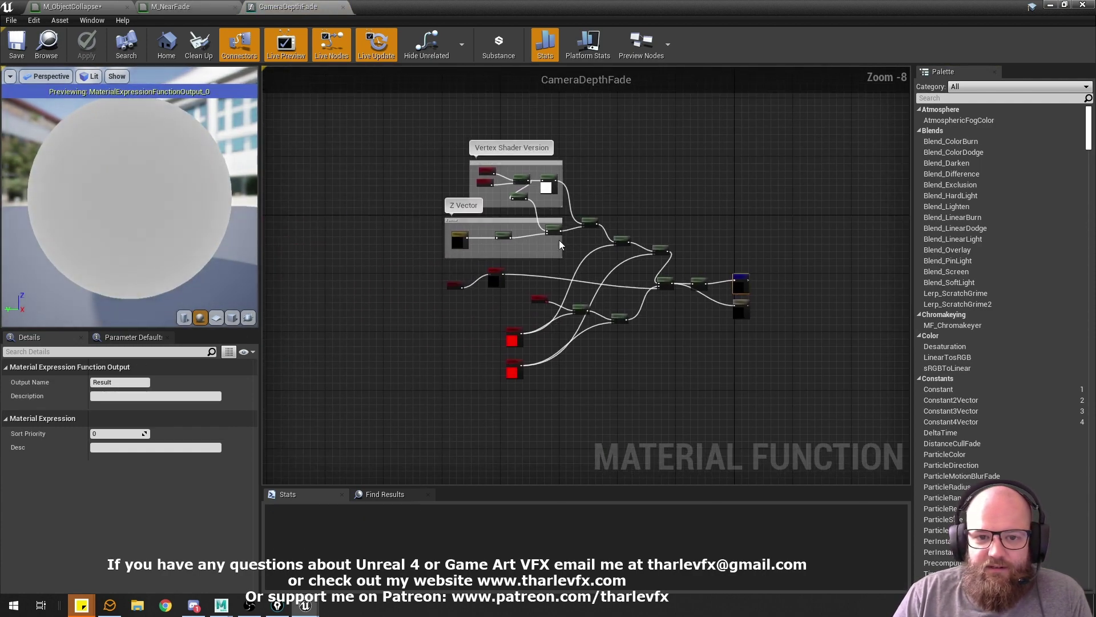
scroll(522, 187, "up", 5)
scroll(622, 241, "down", 2)
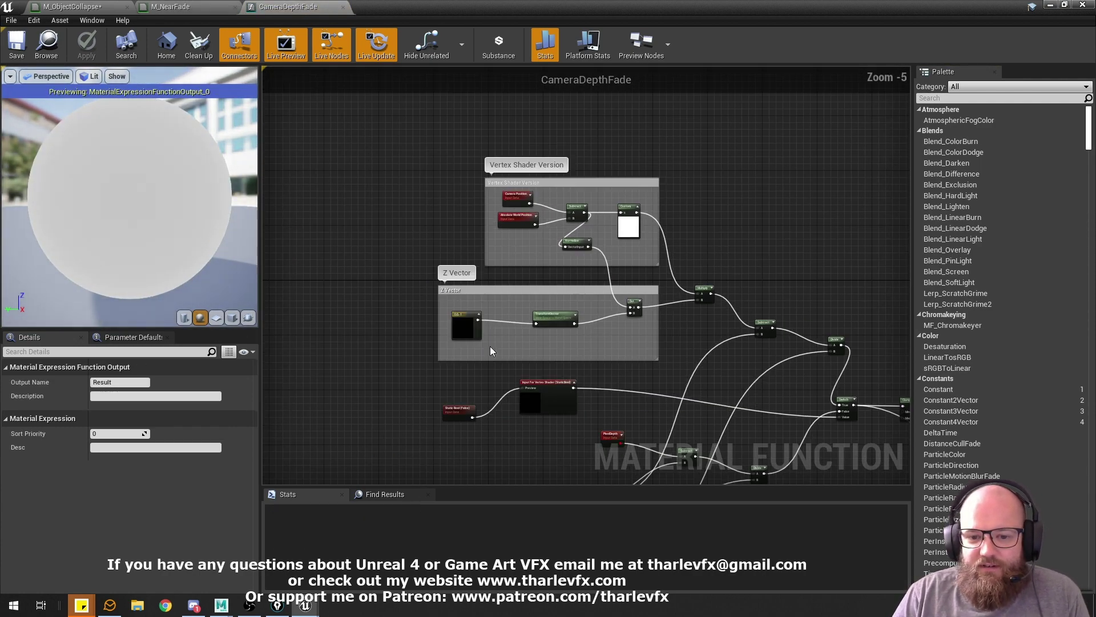
left_click(342, 7)
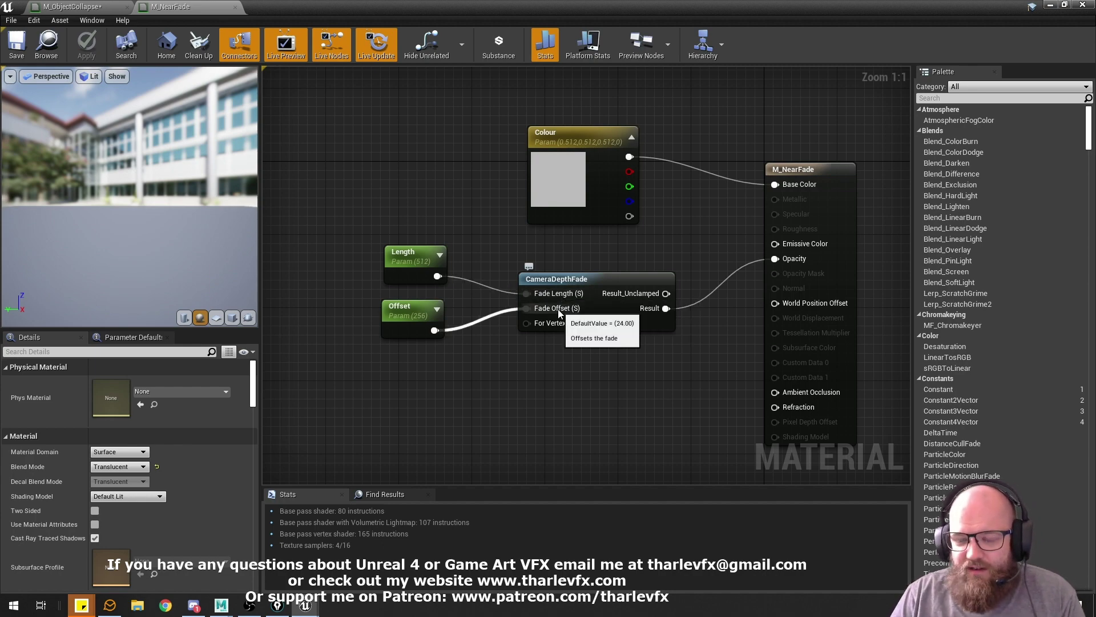
Step: Restore the material editor beside the viewport and set the Offset parameter's default value to 24
left_click_drag(580, 7, 797, 97)
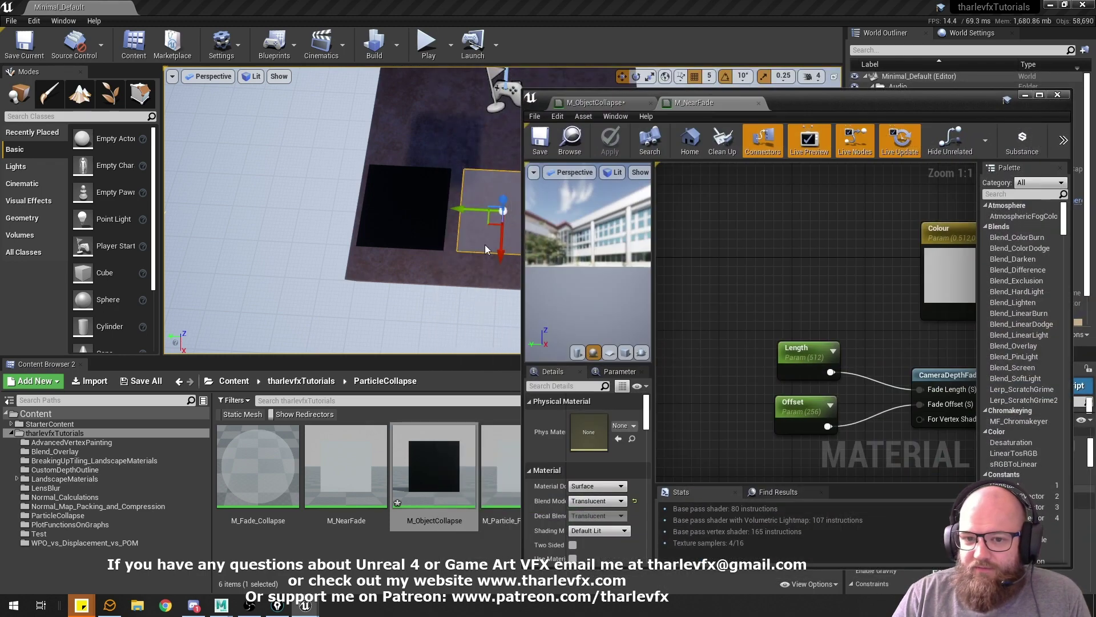
left_click(800, 408)
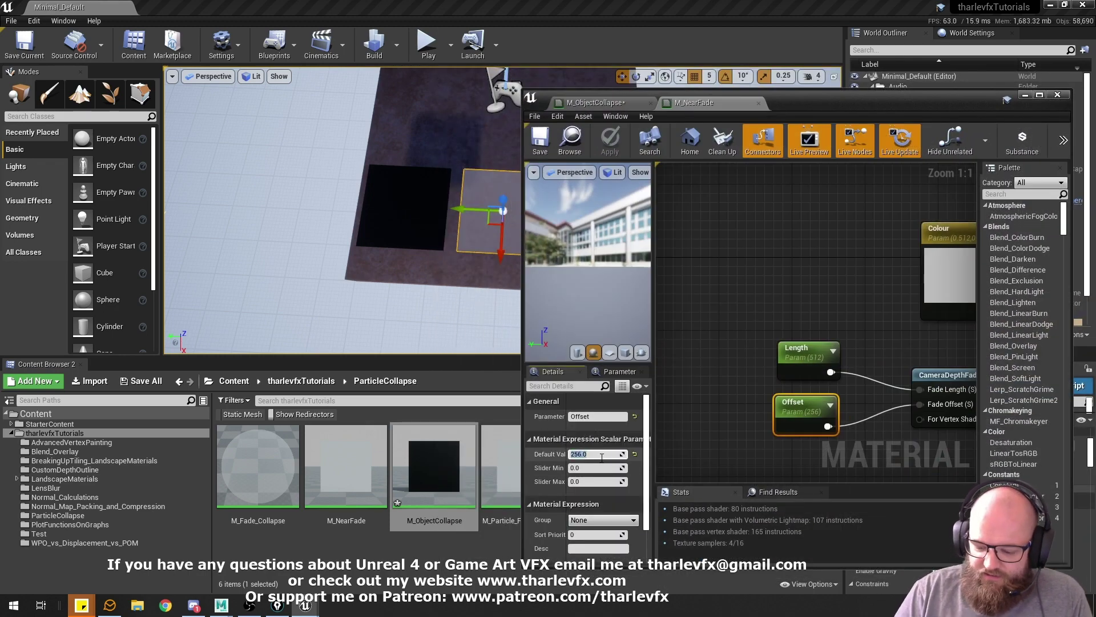
left_click(601, 458)
type("24")
key("Return")
Step: Clear the selection and move toward and away from the planes to examine the near fade with Offset at 24
left_click(474, 230)
scroll(474, 230, "up", 6)
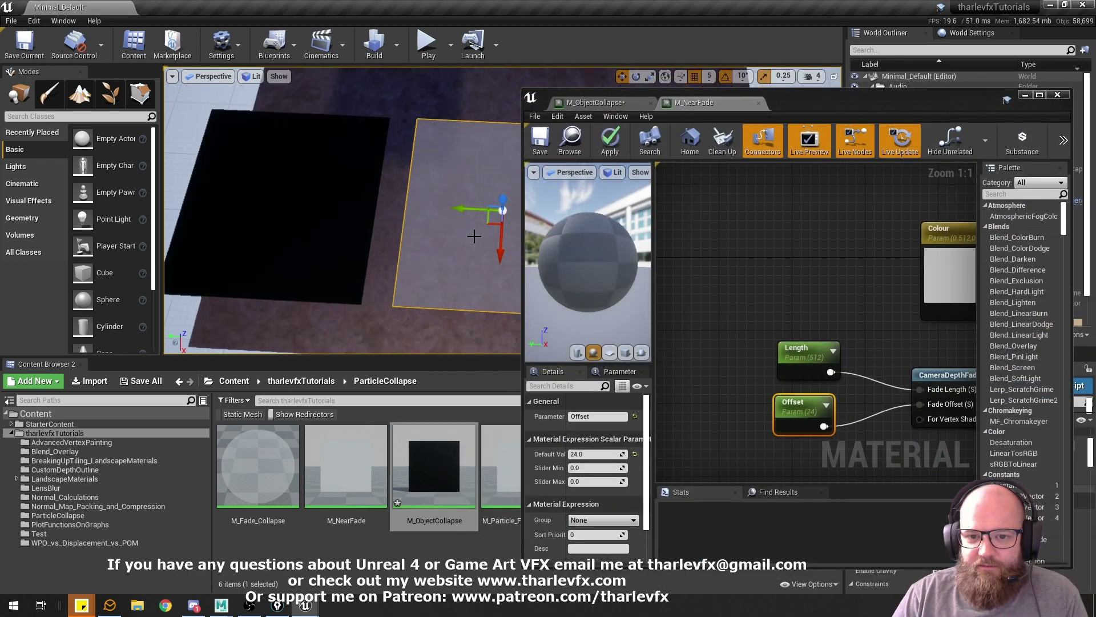
key("Escape")
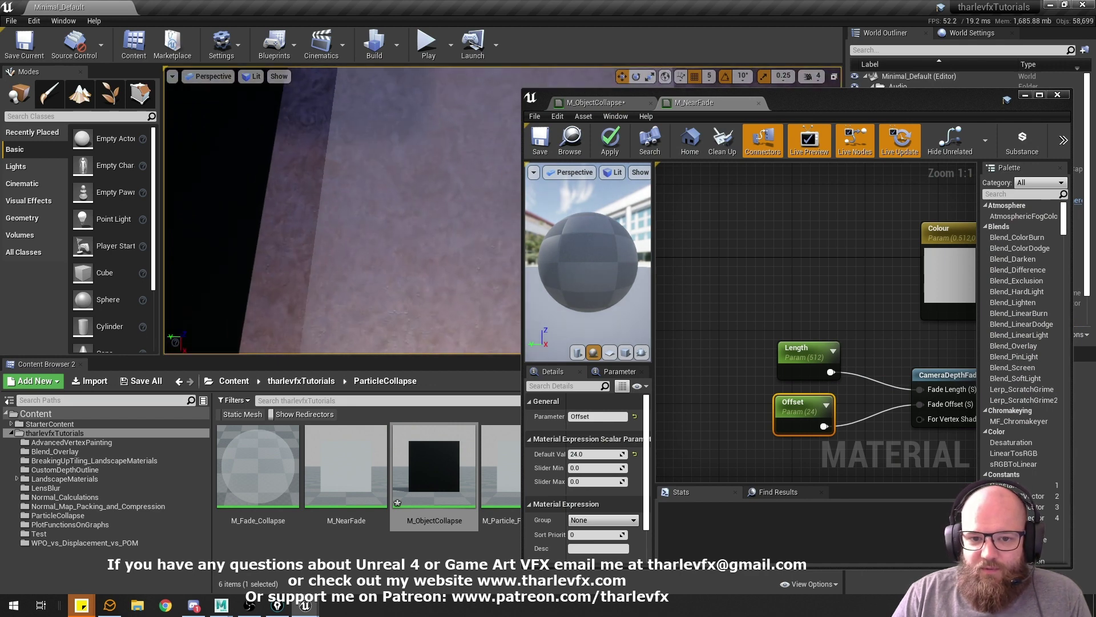
scroll(342, 211, "down", 8)
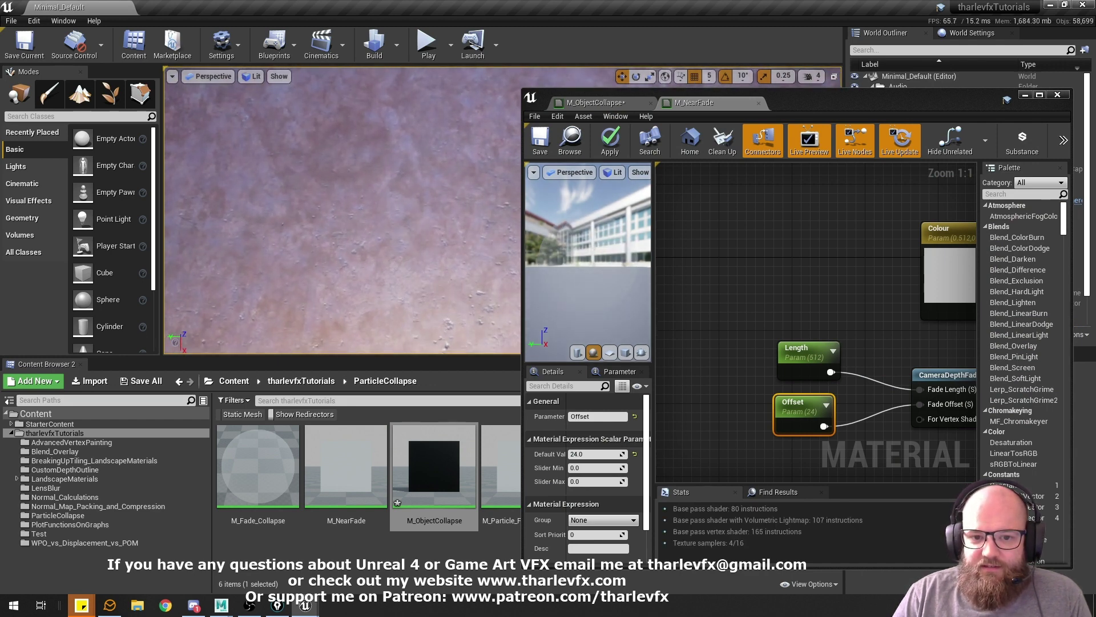
scroll(342, 210, "up", 8)
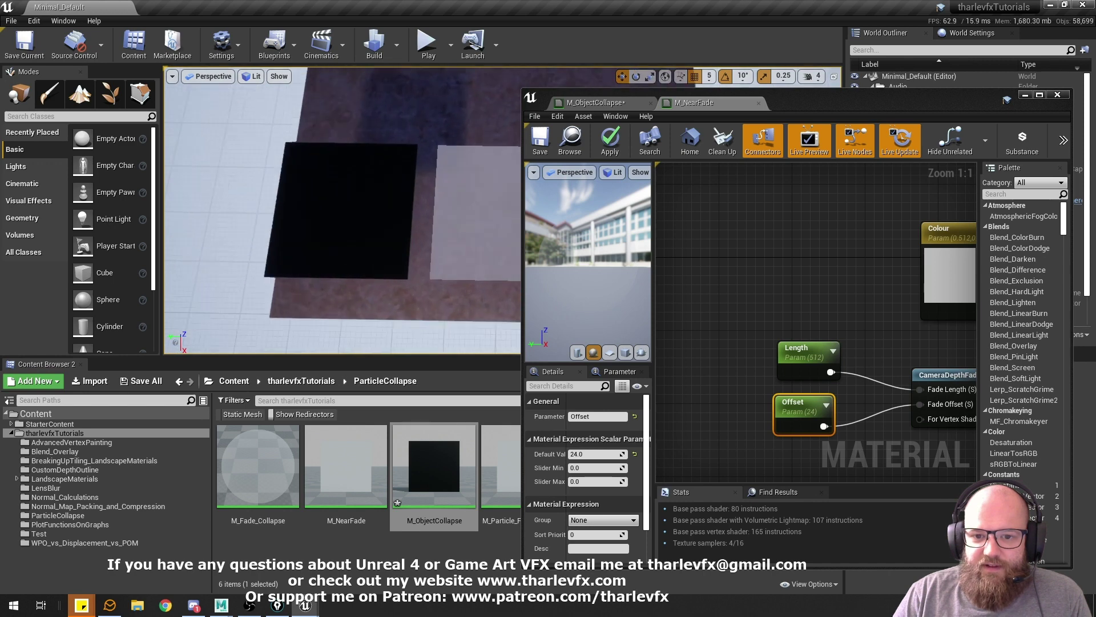
scroll(342, 210, "down", 4)
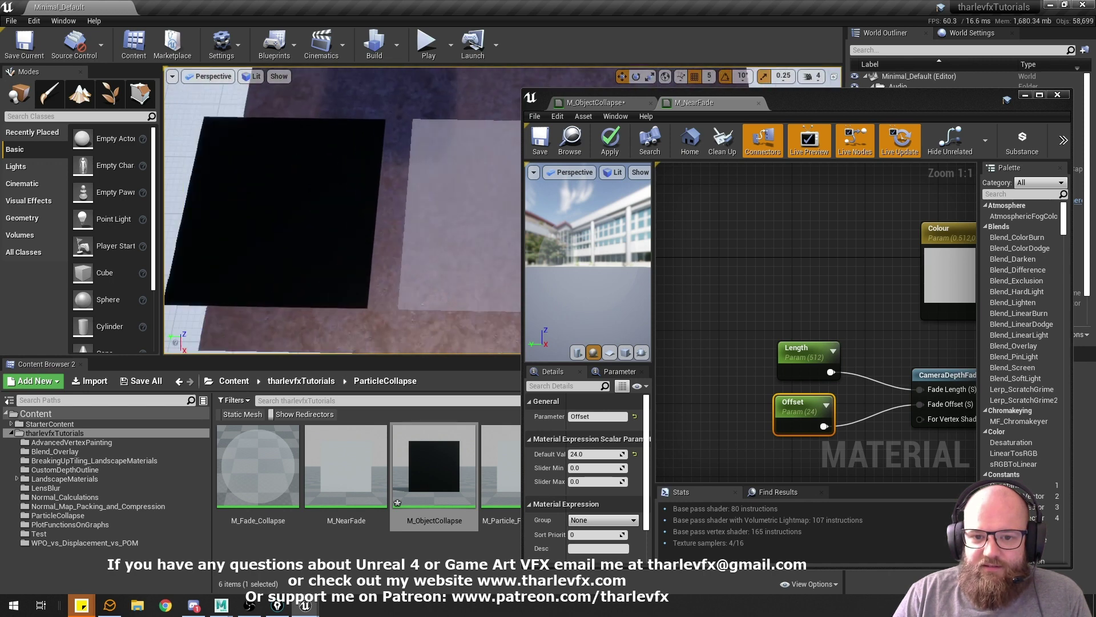
Step: Set the Offset parameter's default value in M_NearFade to 256
left_click(802, 352)
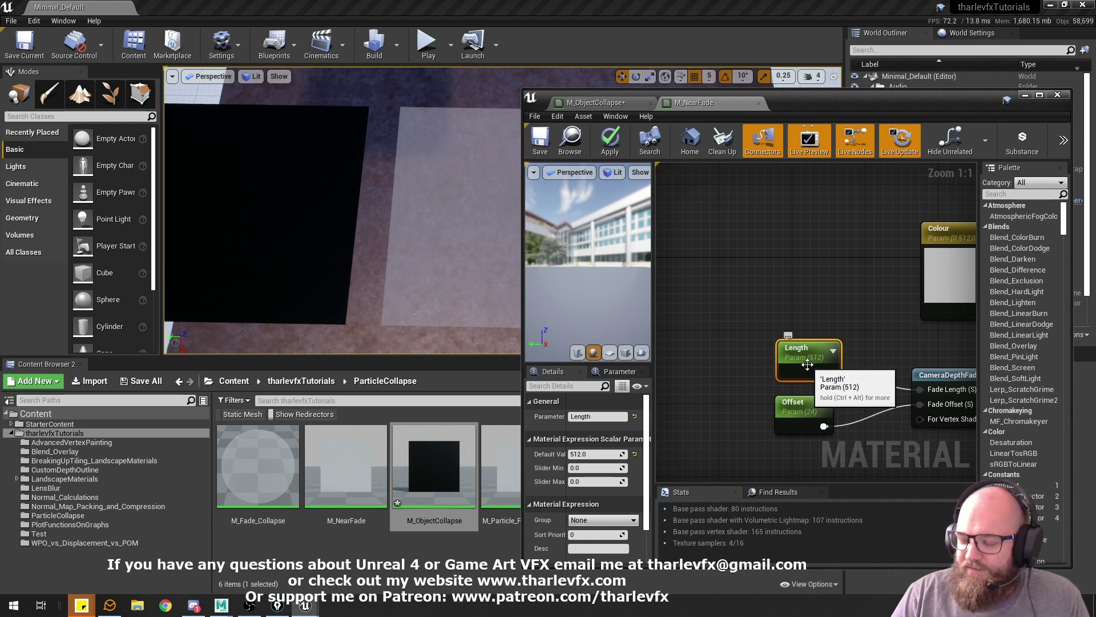
left_click(795, 407)
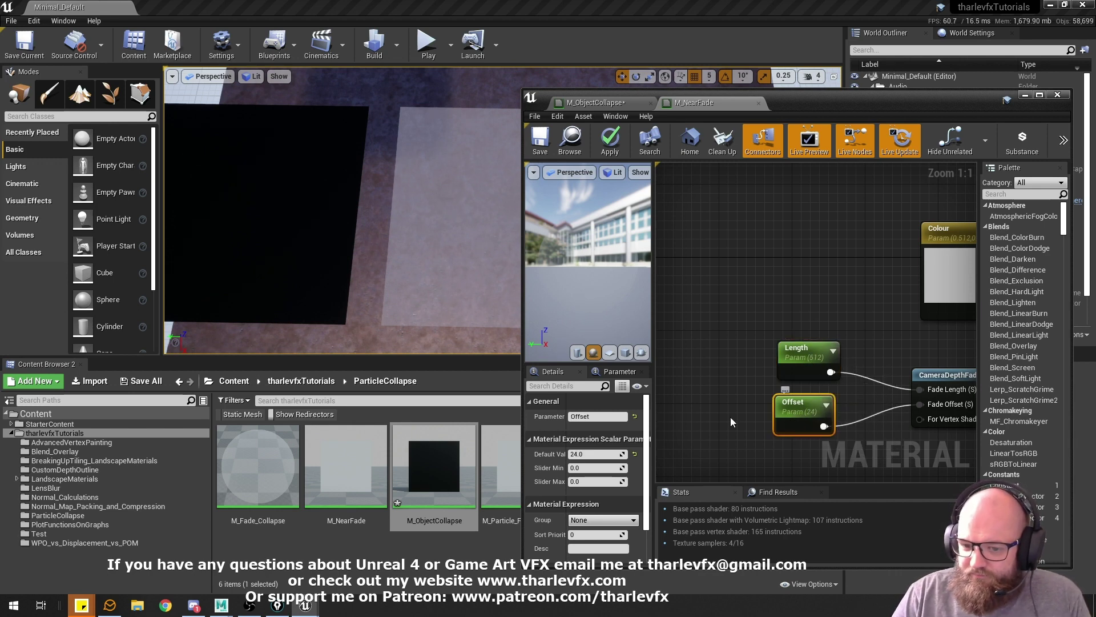
type("256")
key("Return")
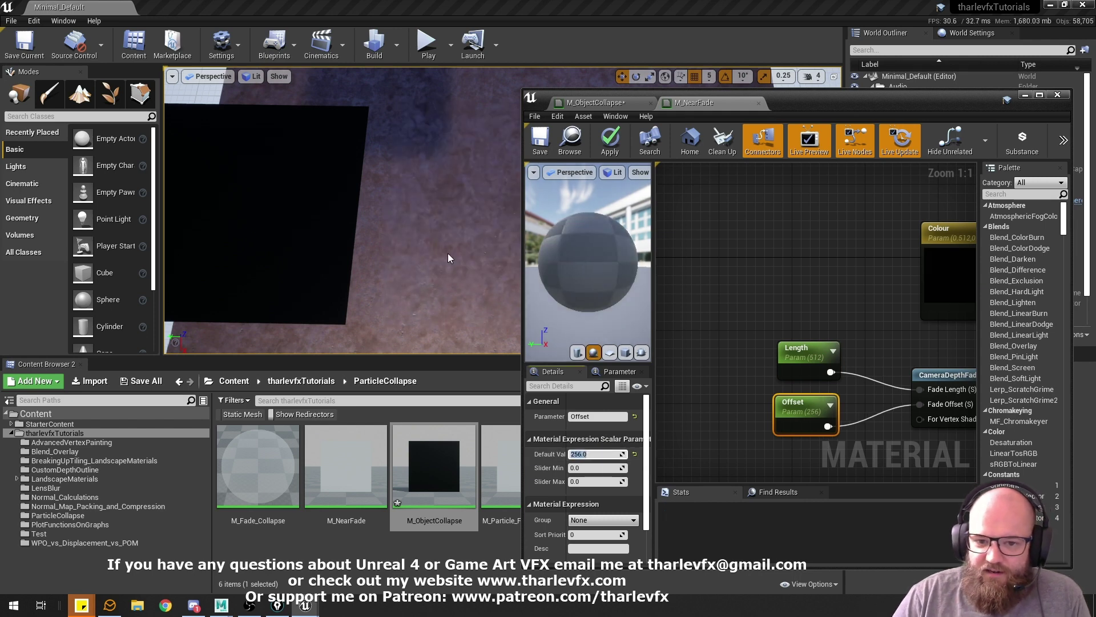
Step: Move away from and toward the planes to examine the near fade with Offset at 256
scroll(517, 283, "down", 5)
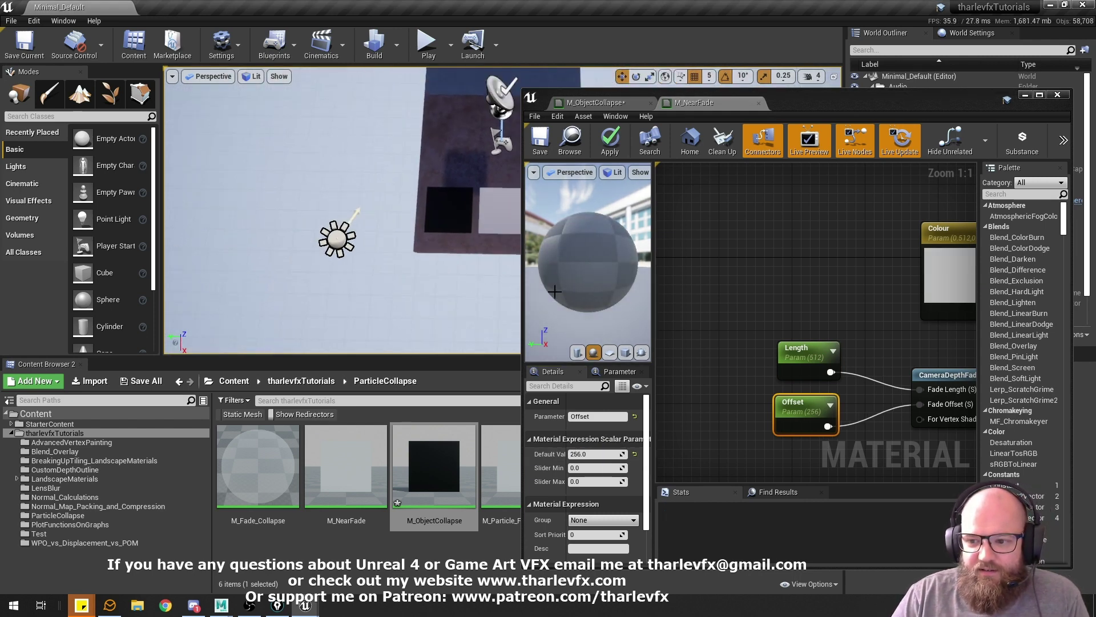
scroll(401, 225, "up", 6)
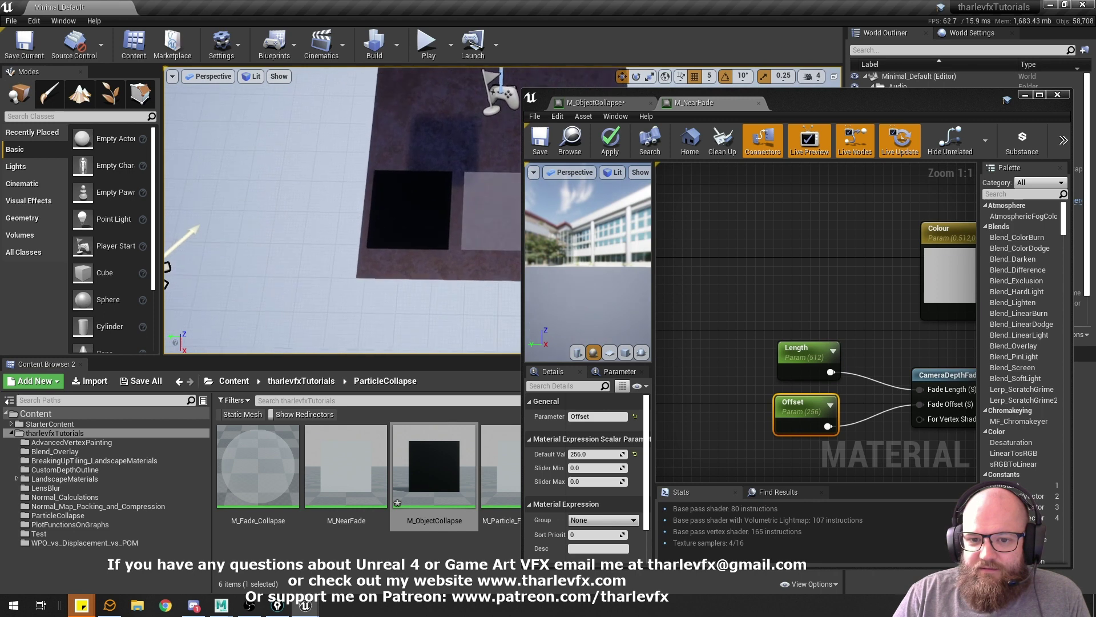
scroll(402, 225, "up", 3)
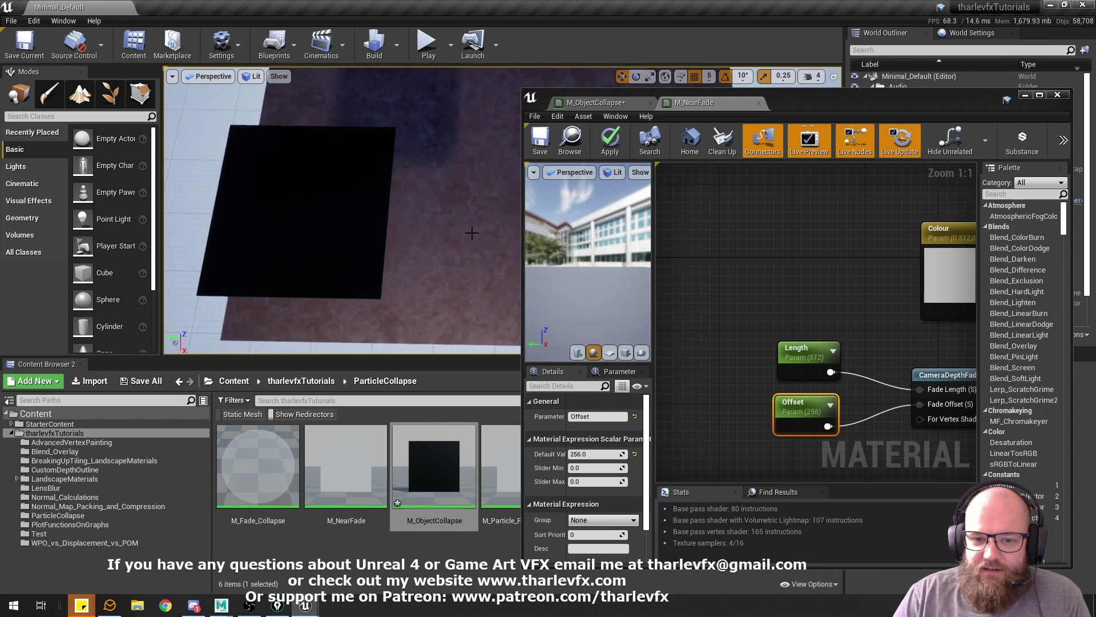
Step: Display shader complexity, frame the middle plane to inspect its rendering cost, and return to the lit view
key("alt+8")
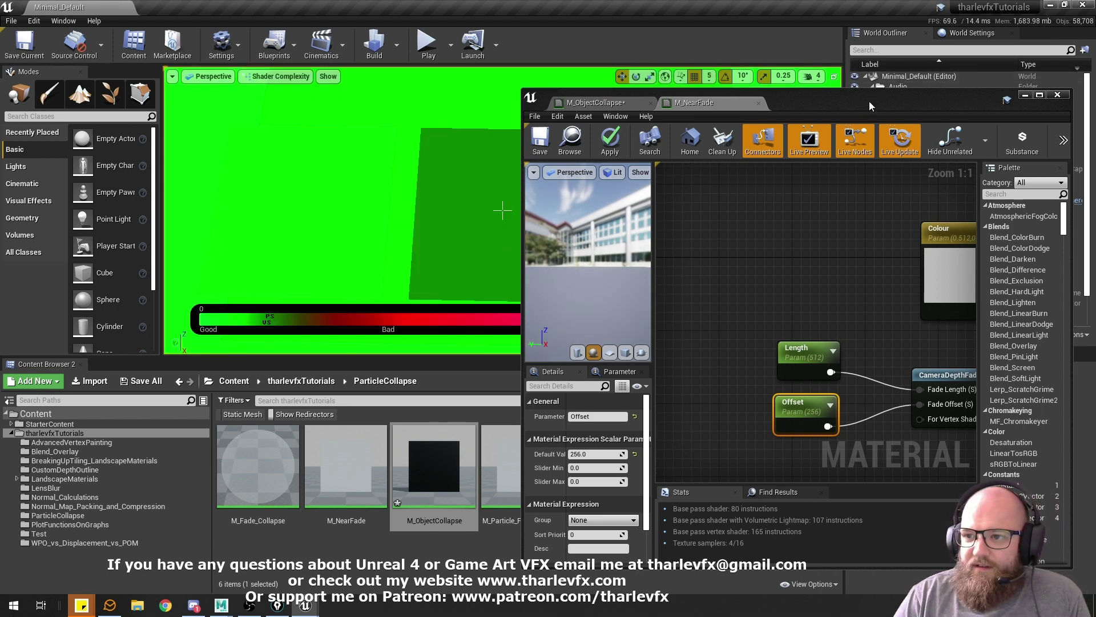
left_click_drag(868, 101, 880, 101)
scroll(414, 210, "down", 4)
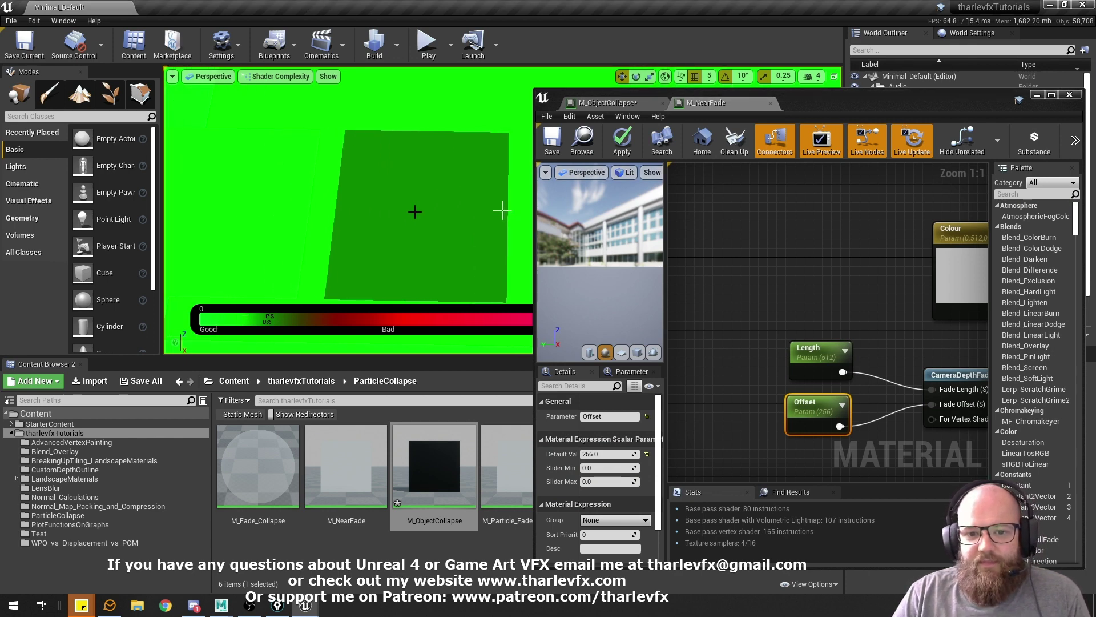
left_click(392, 250)
scroll(348, 247, "up", 1)
key("f")
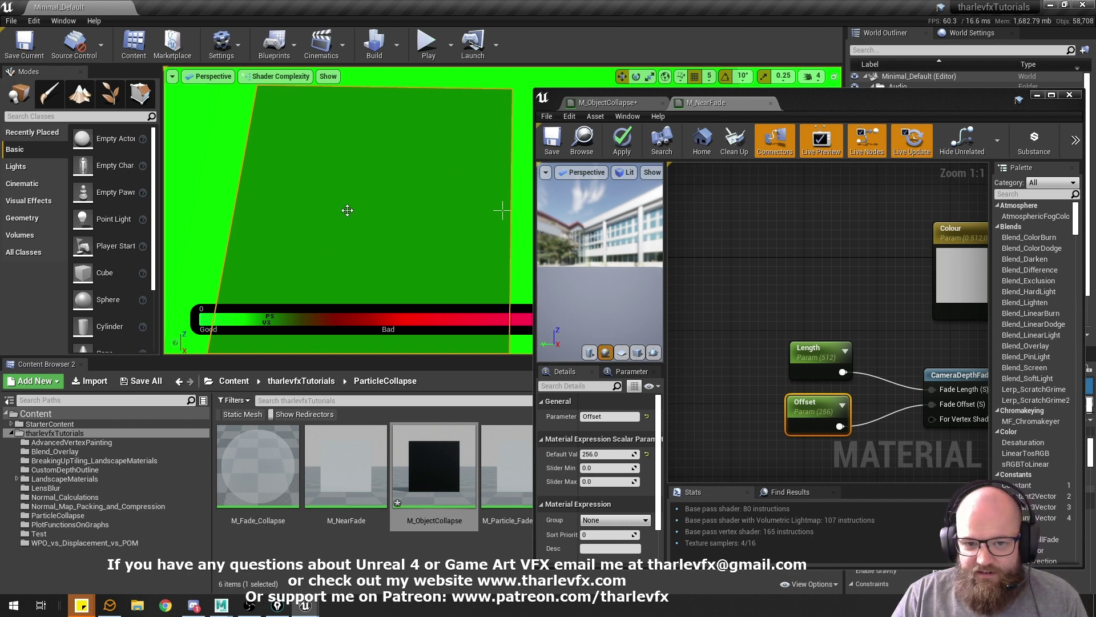
key("alt+4")
Step: Select the third plane, which uses M_Fade_Collapse, and frame it in the viewport
right_click_drag(395, 222, 361, 223, "alt")
mouse_move(482, 277)
right_mouse_down()
mouse_move(465, 277)
mouse_move(482, 277)
right_mouse_up()
scroll(379, 260, "up", 2)
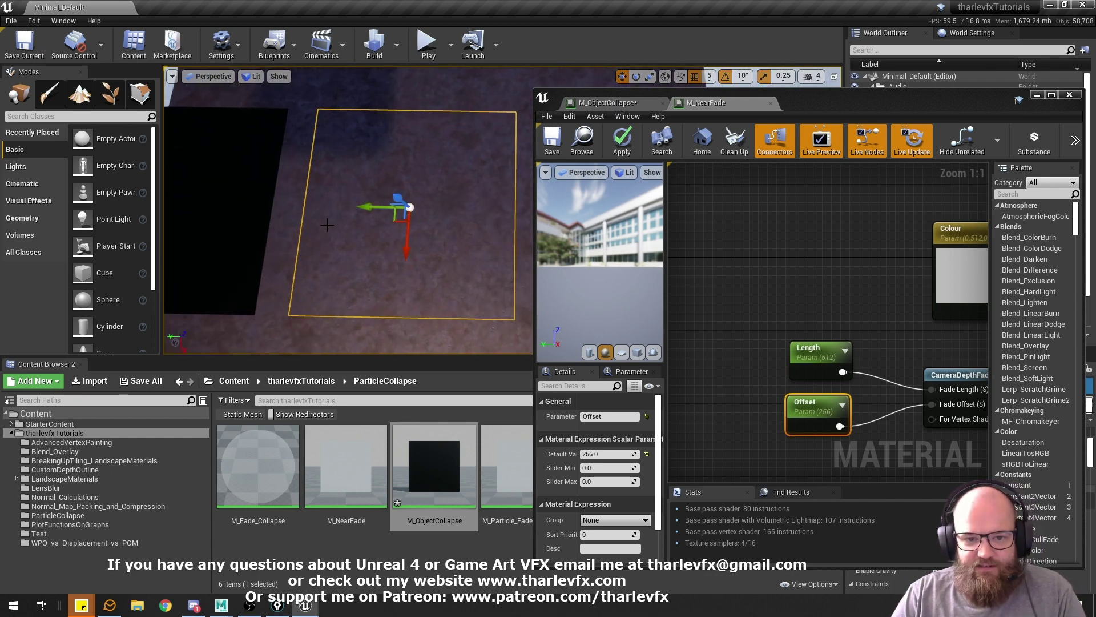
key("s")
right_click_drag(454, 213, 528, 219)
key("a")
key("d")
left_click(529, 220)
key("f")
key("s")
key("a")
key("d")
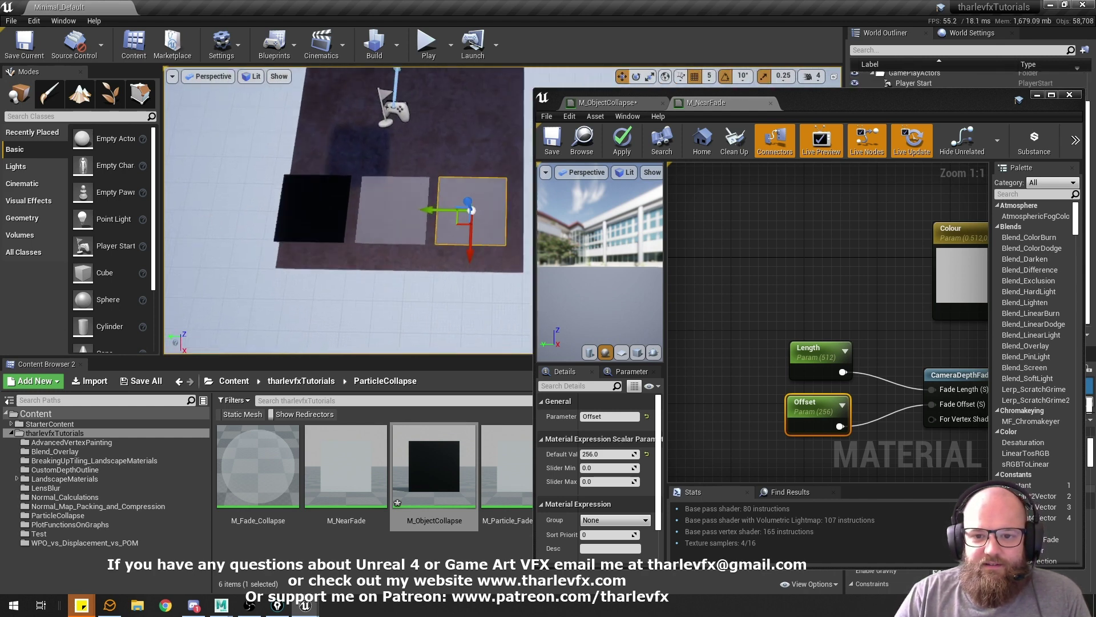
Step: Fly toward and away from the third plane to examine how it fades and collapses near the camera
right_click_drag(433, 245, 433, 244)
key("d")
key("a")
right_click_drag(342, 248, 343, 249)
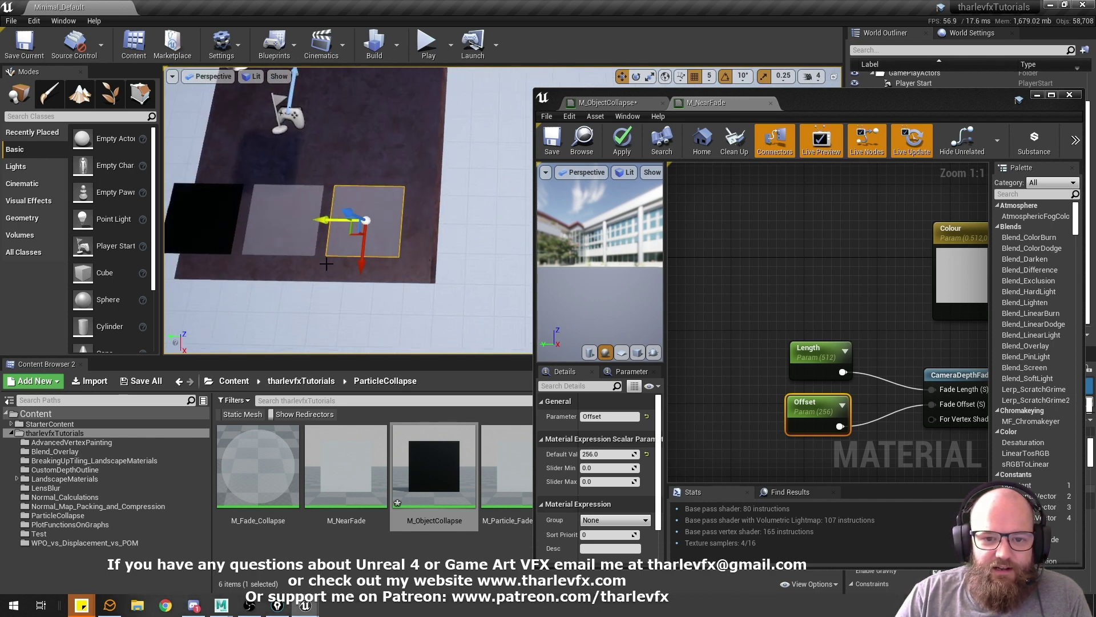
right_click_drag(481, 230, 485, 225)
key("d")
right_click_drag(386, 259, 344, 251)
key("w")
key("a")
key("w")
key("a")
right_click_drag(403, 217, 403, 231)
key("w")
key("w")
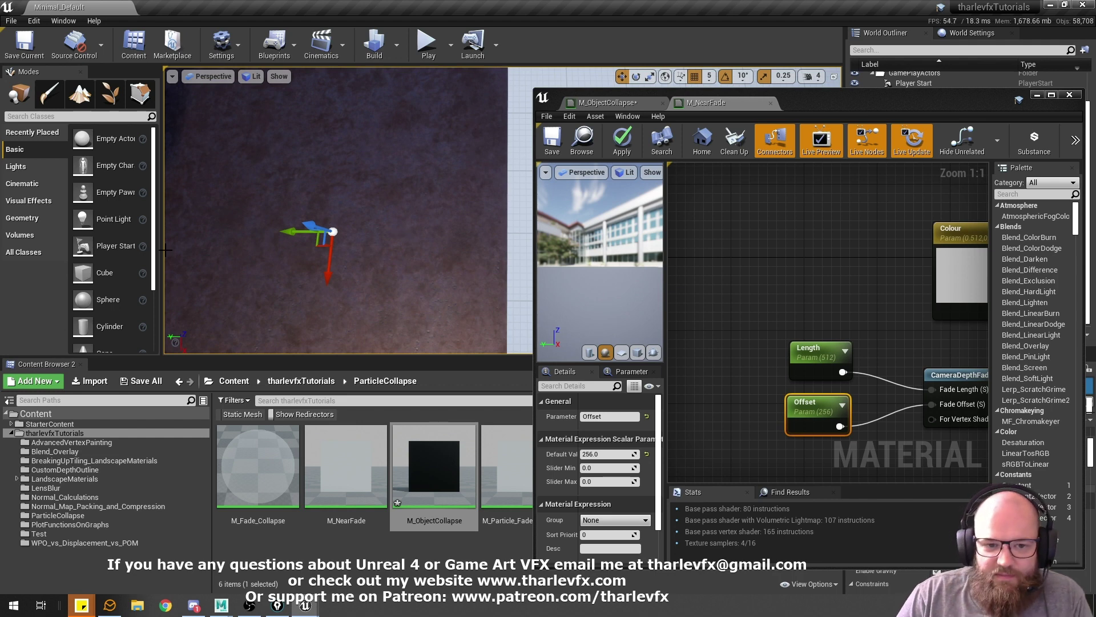
key("s")
right_click_drag(460, 249, 461, 249)
key("w")
key("s")
right_click_drag(445, 195, 445, 195)
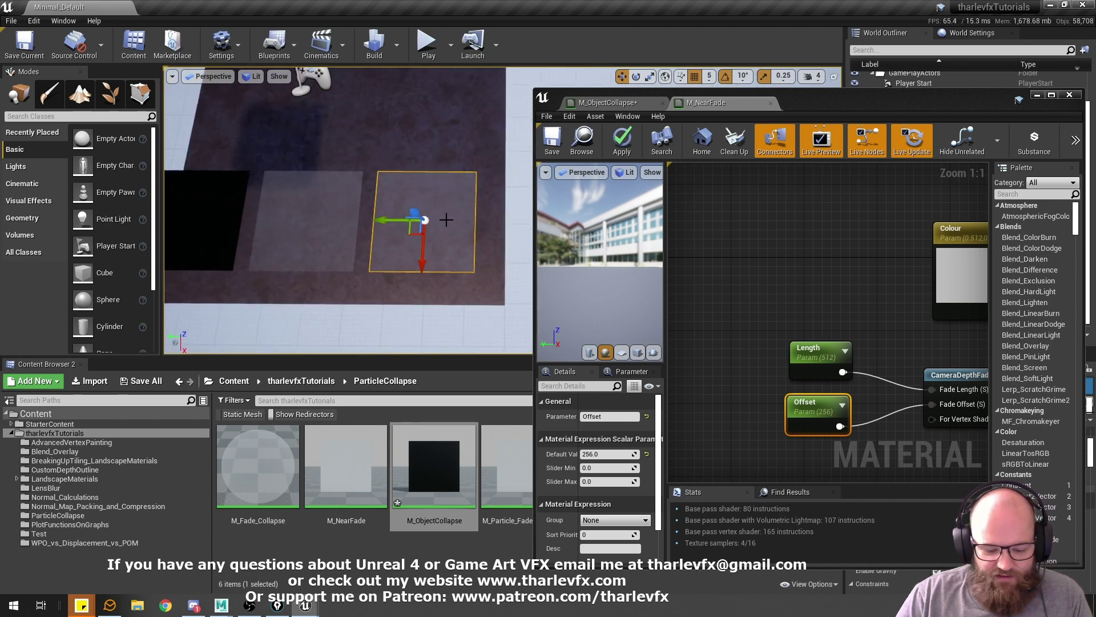
Step: Check the third plane's shader complexity and return the viewport to the lit view
key("alt+8")
right_click_drag(391, 223, 392, 223)
key("alt+4")
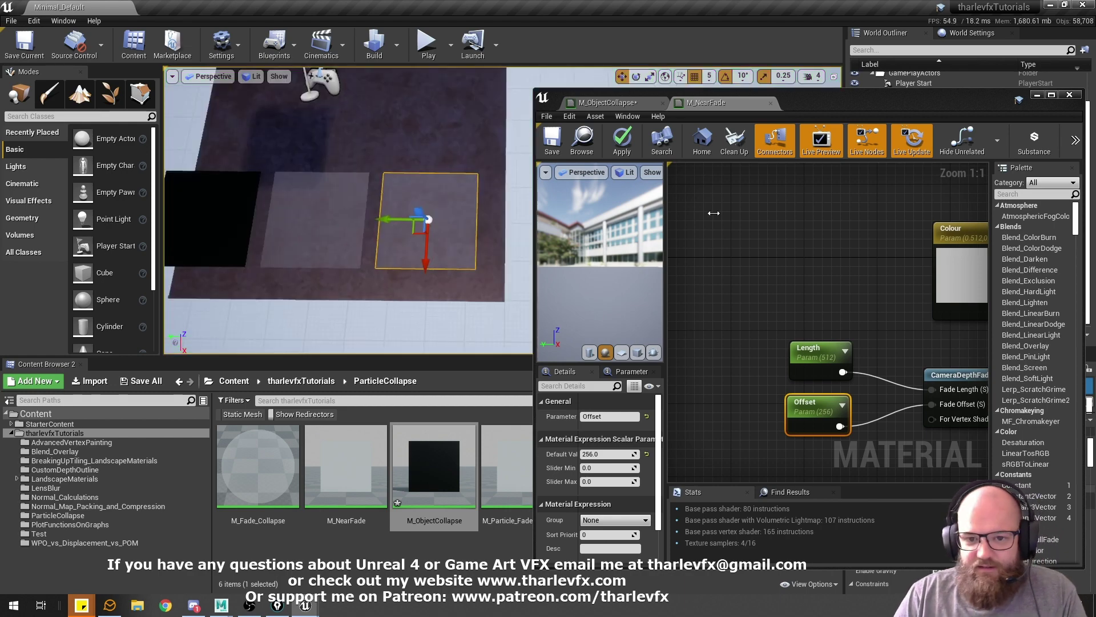
Step: Open the M_Fade_Collapse material from Plane3 and show its node graph in the maximised material editor
left_click(1037, 96)
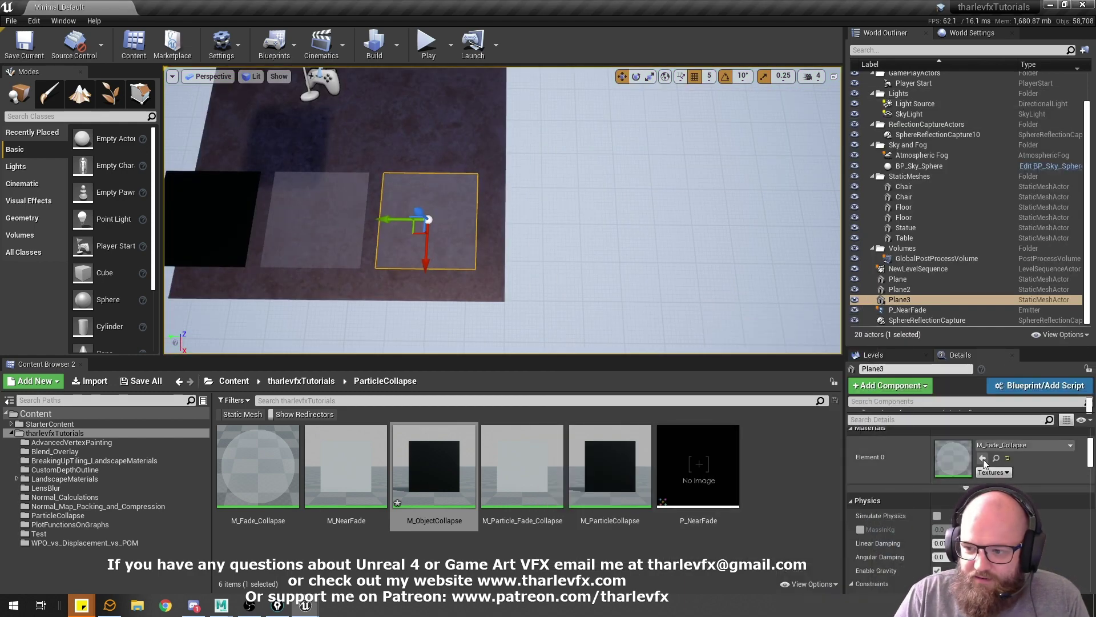
double_click(958, 461)
scroll(732, 321, "down", 3)
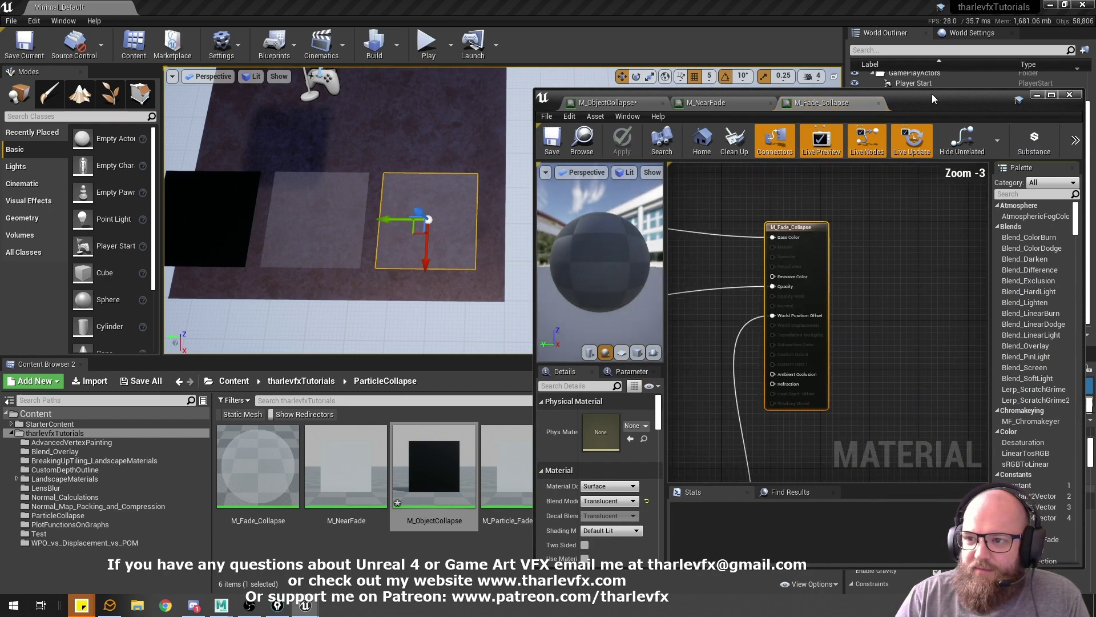
double_click(932, 94)
right_click_drag(474, 293, 906, 296)
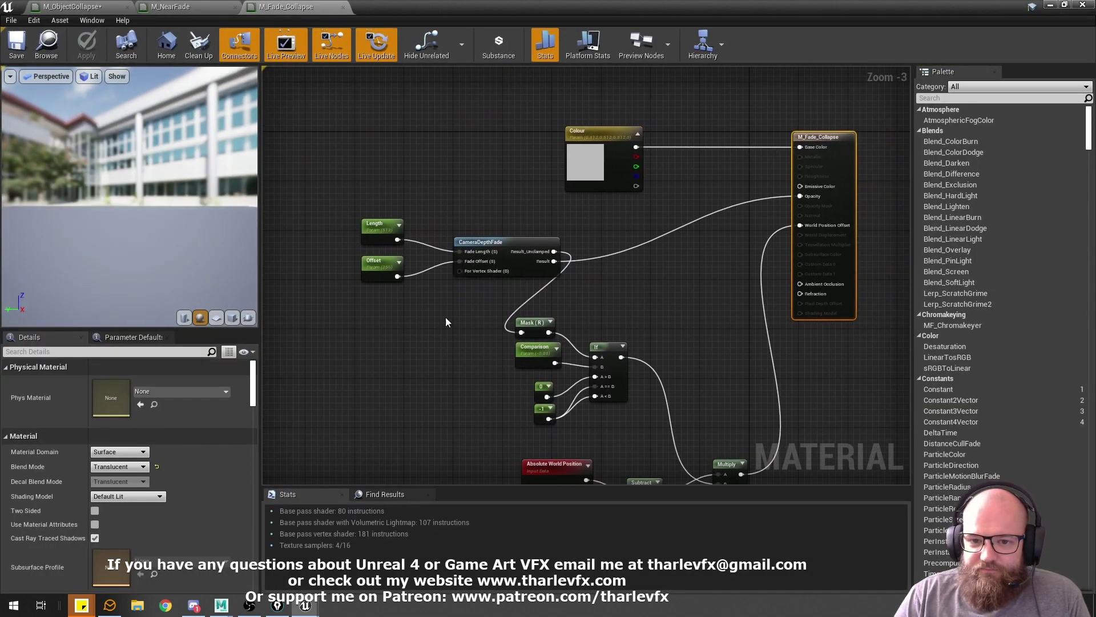
Step: Box-select the CameraDepthFade node with its Length and Offset inputs, and move the If node level with Mask (R)
scroll(375, 224, "up", 3)
left_click_drag(514, 166, 383, 317)
right_click_drag(465, 342, 434, 237)
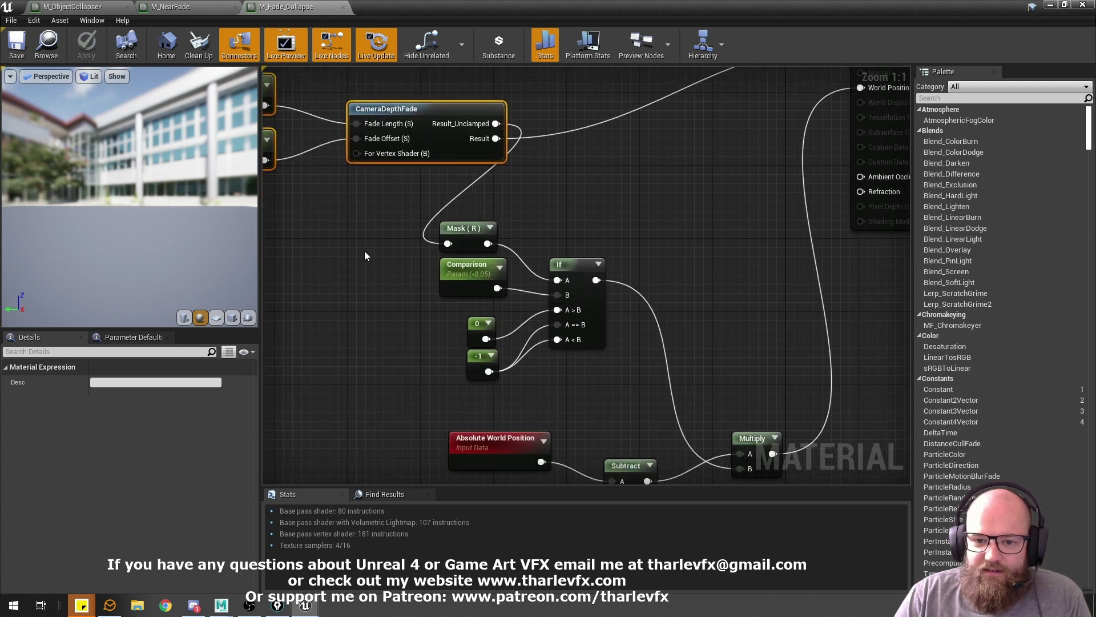
right_click_drag(550, 328, 491, 327)
left_click_drag(517, 274, 536, 236)
left_click(486, 189)
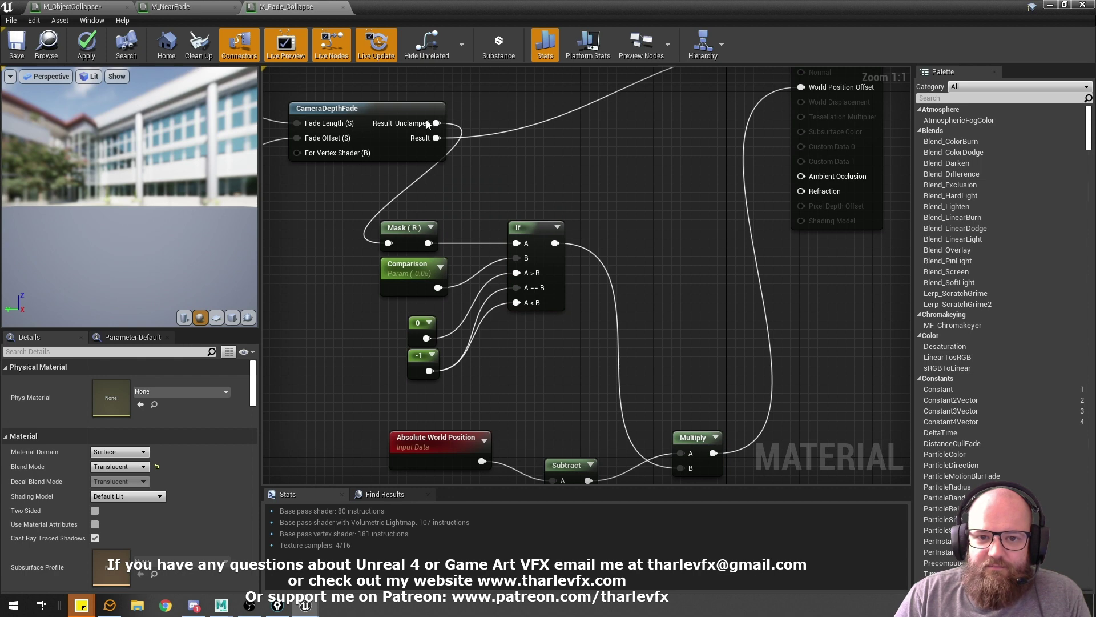
Step: Connect CameraDepthFade's Result output to Mask (R) instead of Result_Unclamped, and move the Mask node slightly up beside the If node
left_click_drag(437, 138, 390, 244)
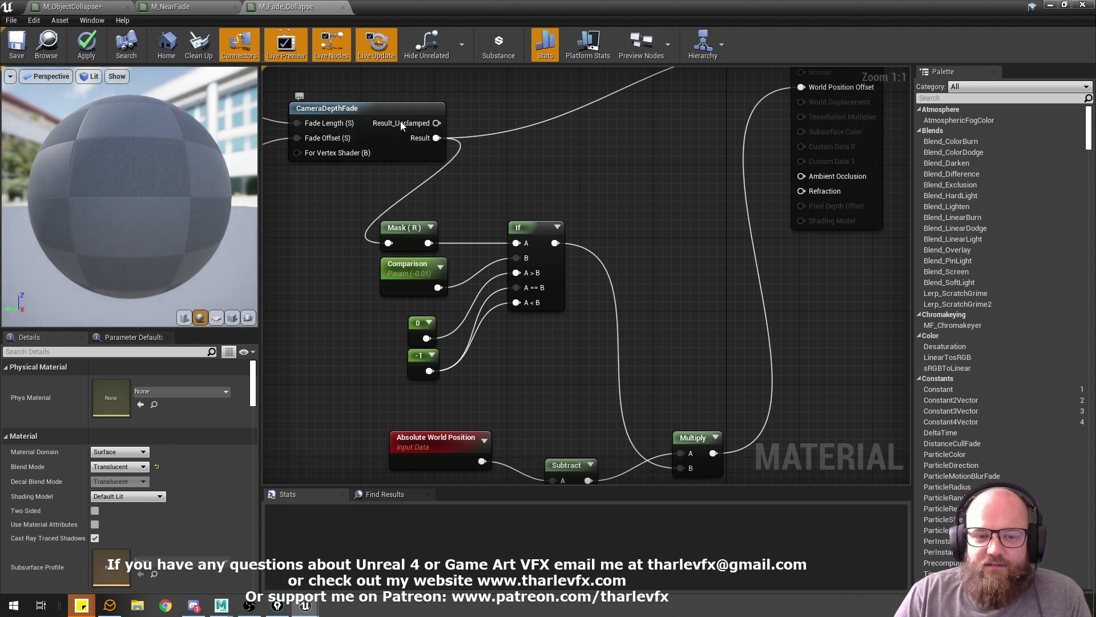
mouse_move(412, 228)
left_mouse_down()
mouse_move(417, 213)
mouse_move(416, 221)
left_mouse_up()
left_click(510, 200)
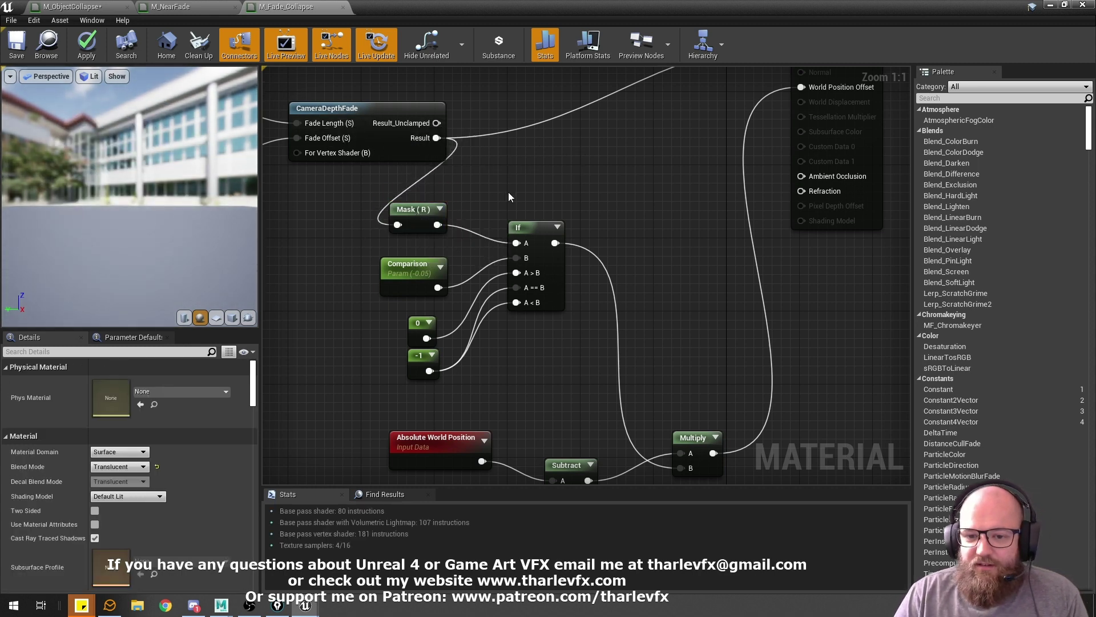
Step: Set the Comparison parameter's default value to 0 and move the node closer beneath Mask (R)
left_click(395, 270)
left_click(121, 421)
type("0")
key("Return")
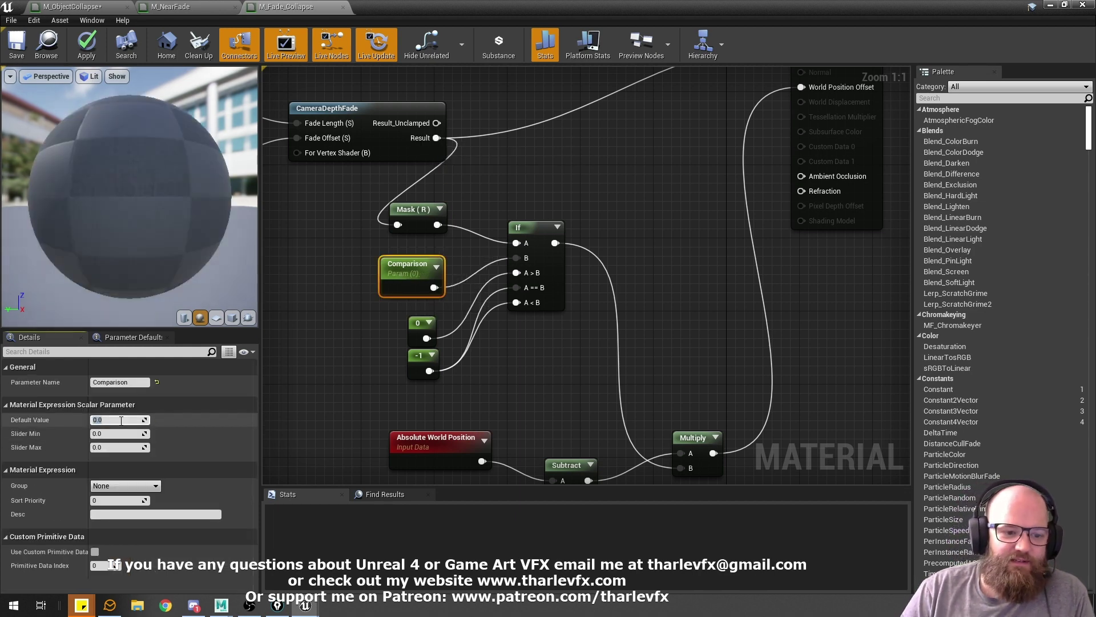
left_click(503, 209)
left_click_drag(393, 274, 404, 260)
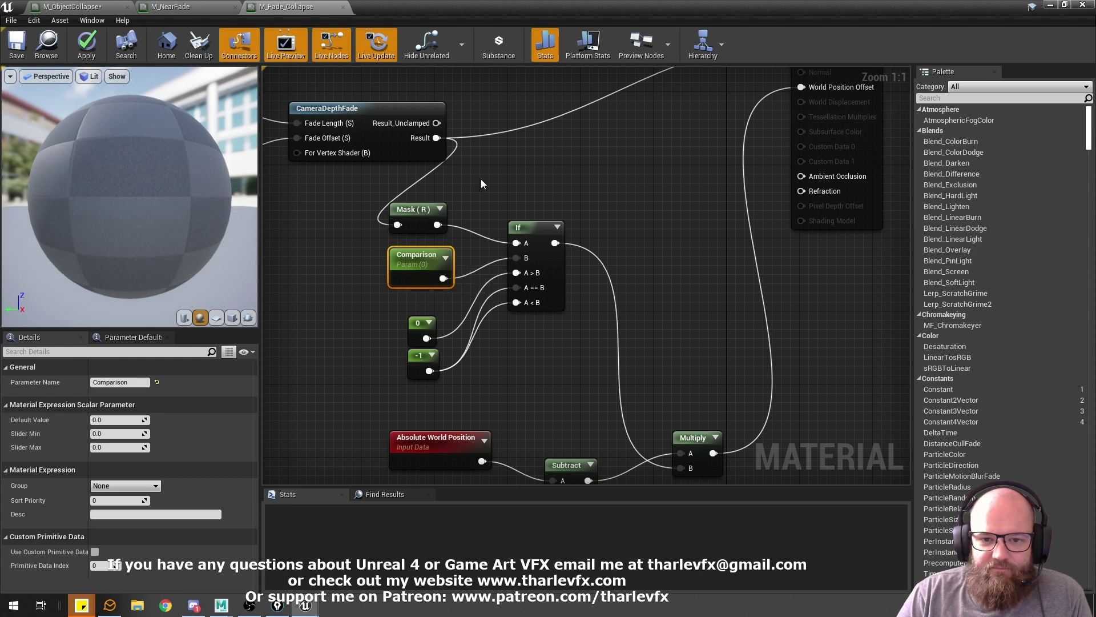
left_click(434, 183)
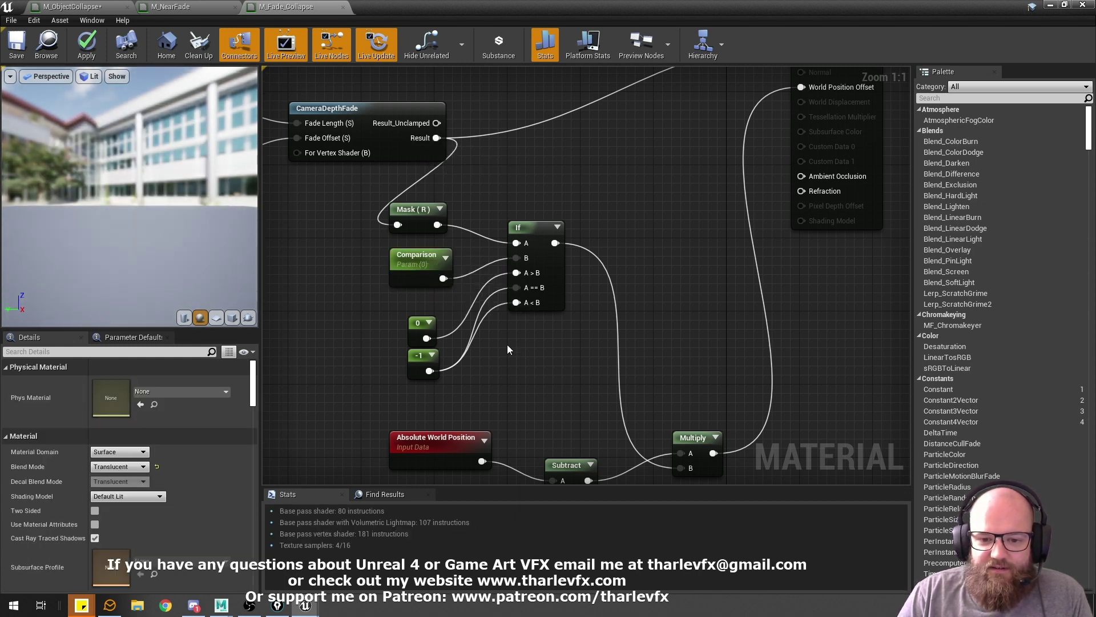
Step: Tidy the 0 and -1 constant nodes into a column beneath the Comparison parameter
right_click_drag(532, 332, 602, 210)
left_click(461, 278)
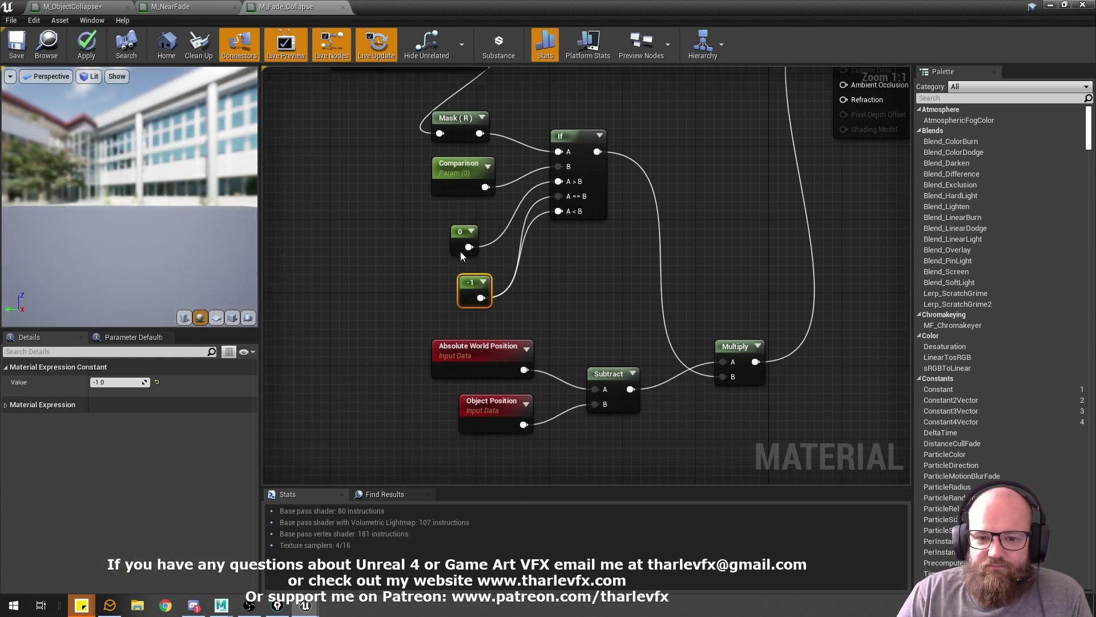
left_click_drag(460, 239, 460, 225)
left_click(463, 272)
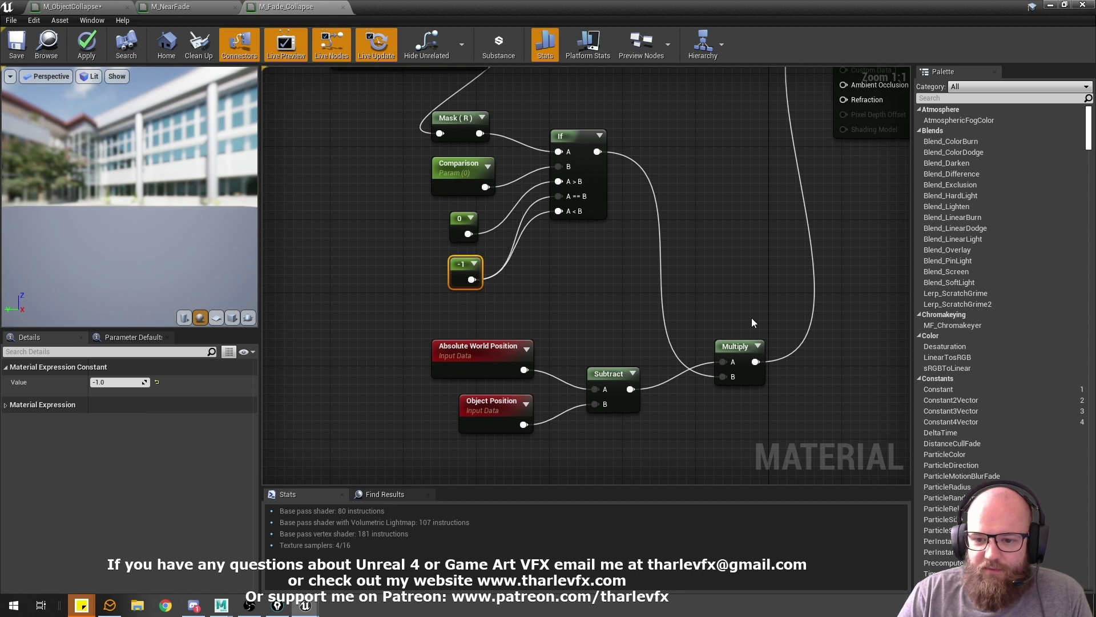
Step: Review the world position offset and comparison node groups, and apply the changes to M_Fade_Collapse
left_click_drag(427, 358, 845, 465)
left_click(654, 428)
left_click_drag(346, 316, 794, 451)
left_click(610, 243)
right_click_drag(701, 135, 612, 423)
scroll(349, 137, "down", 1)
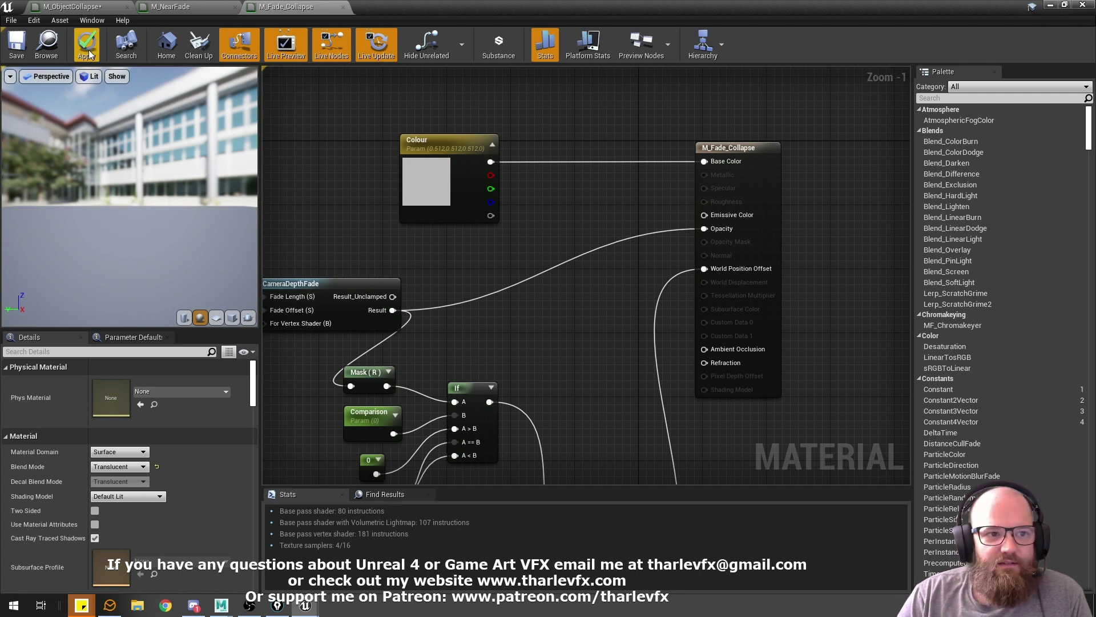
key("ctrl+s")
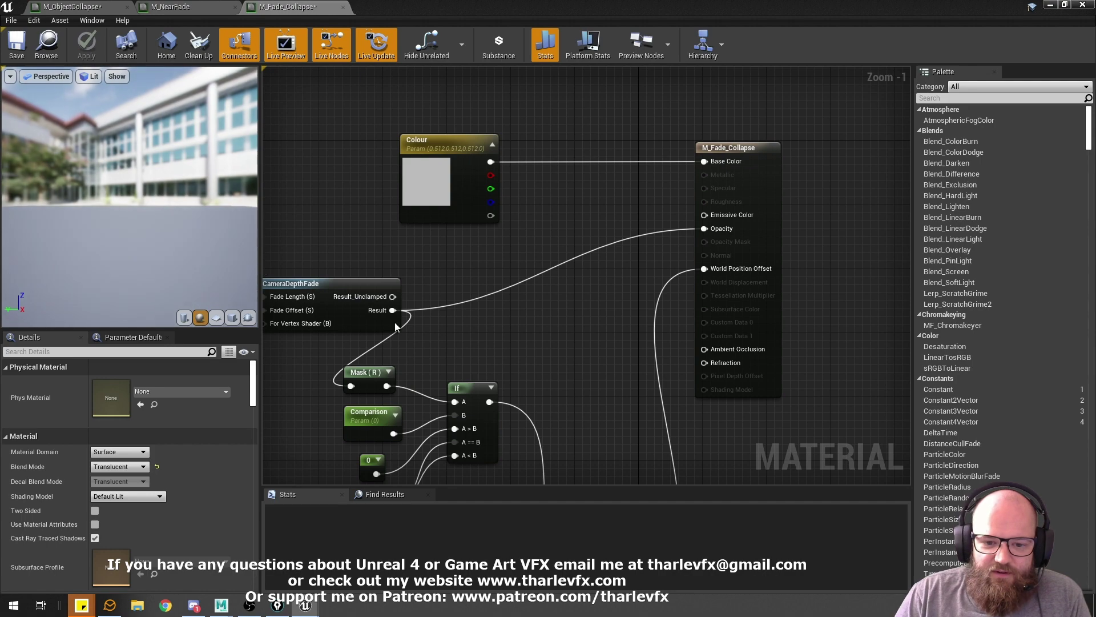
Step: Restore the material editor to a smaller window and examine the third plane up close in the level viewport
left_click(1065, 4)
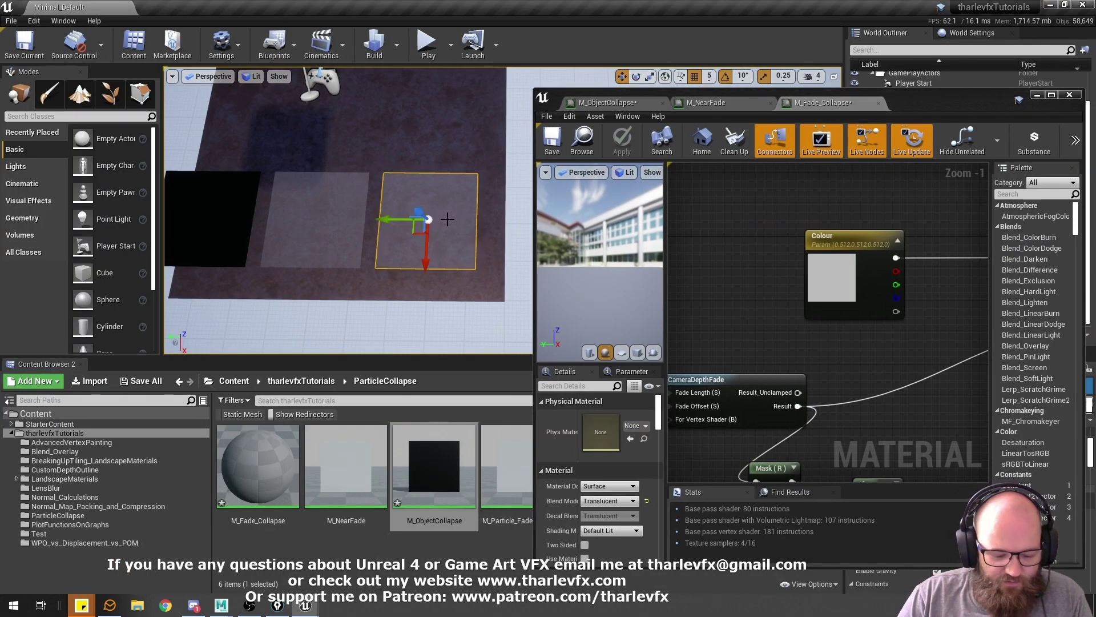
key("f")
scroll(349, 210, "down", 2)
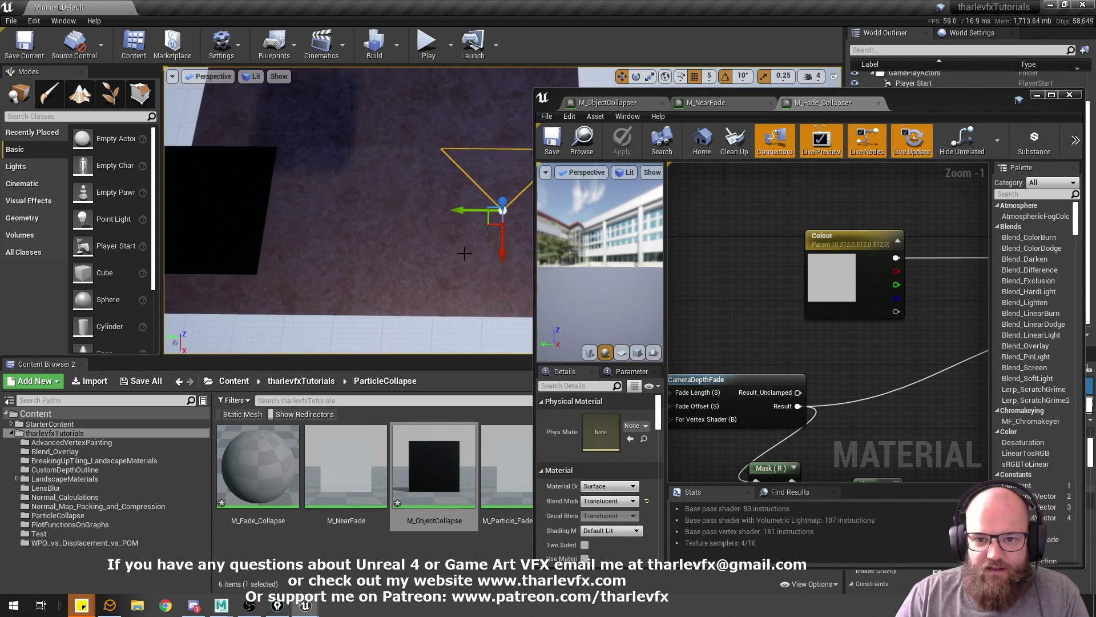
right_click_drag(418, 159, 481, 150)
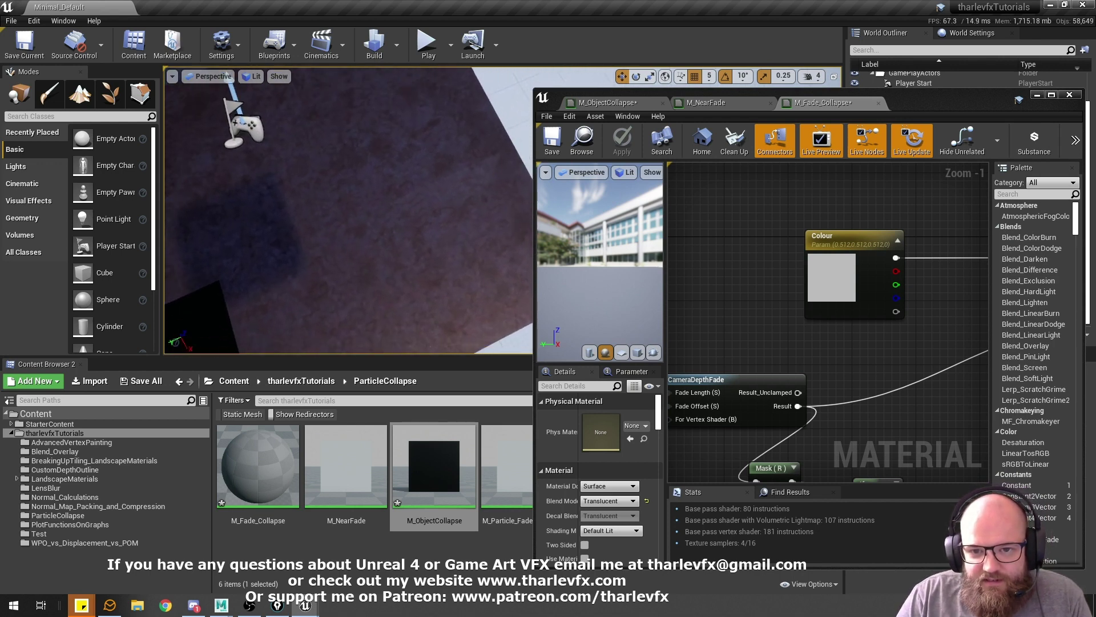
Step: Toggle the third plane's selection from different view angles to examine the outline of its collapsed geometry
left_click(456, 203)
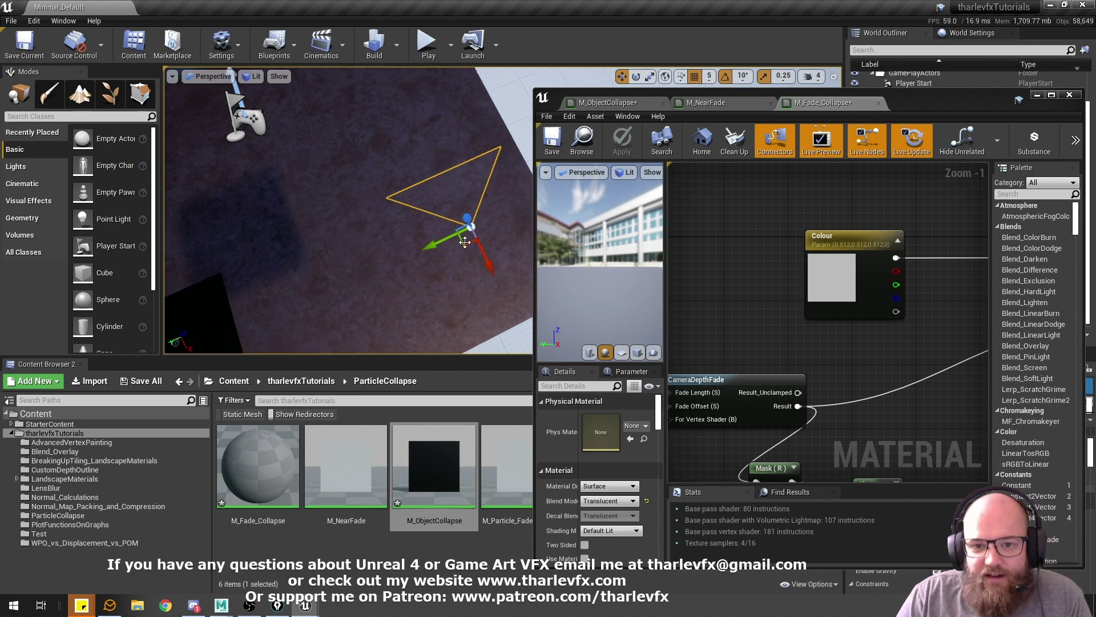
left_click(522, 109)
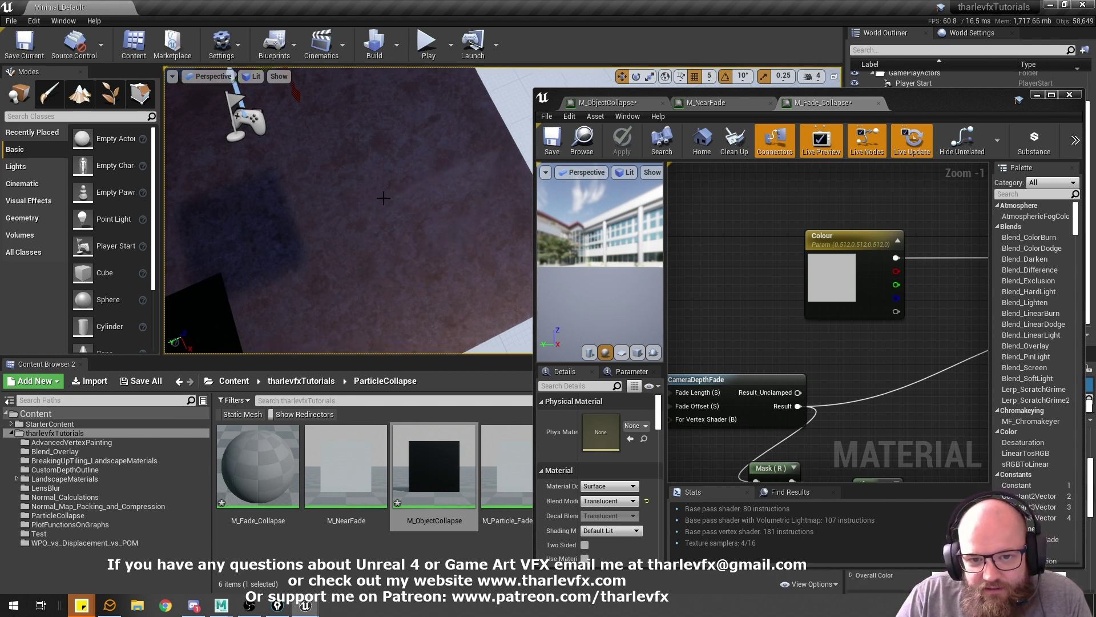
left_click(457, 227)
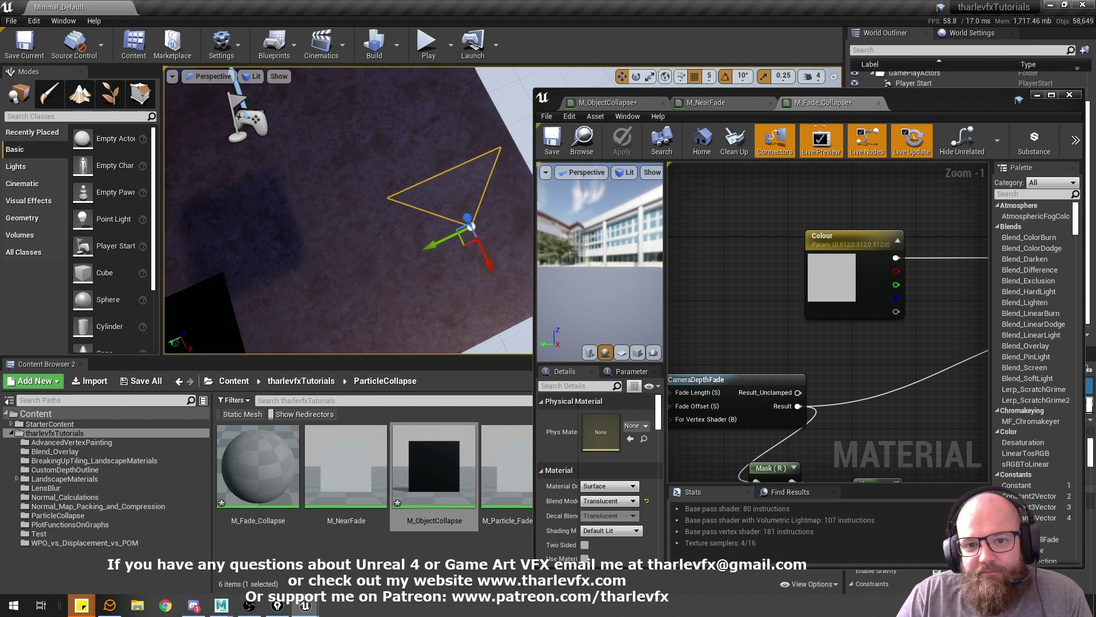
key("Delete")
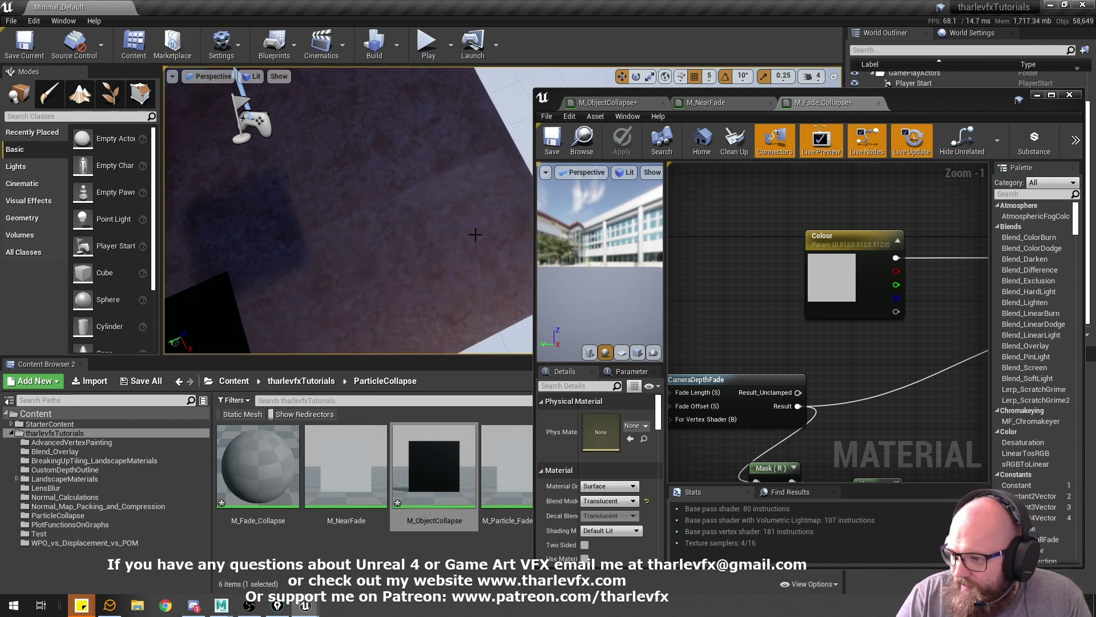
right_click_drag(455, 233, 474, 200)
right_click_drag(411, 257, 480, 171)
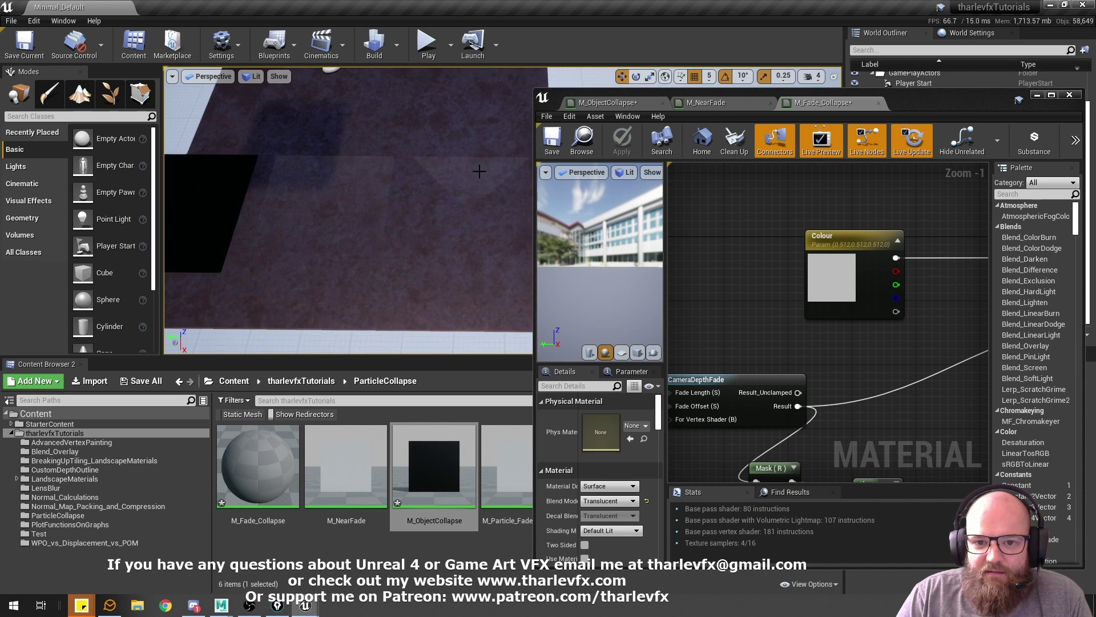
left_click(479, 171)
Step: Open the CameraDepthFade material function from the M_Fade_Collapse graph and show its output nodes
scroll(746, 343, "down", 1)
right_click_drag(746, 343, 755, 266)
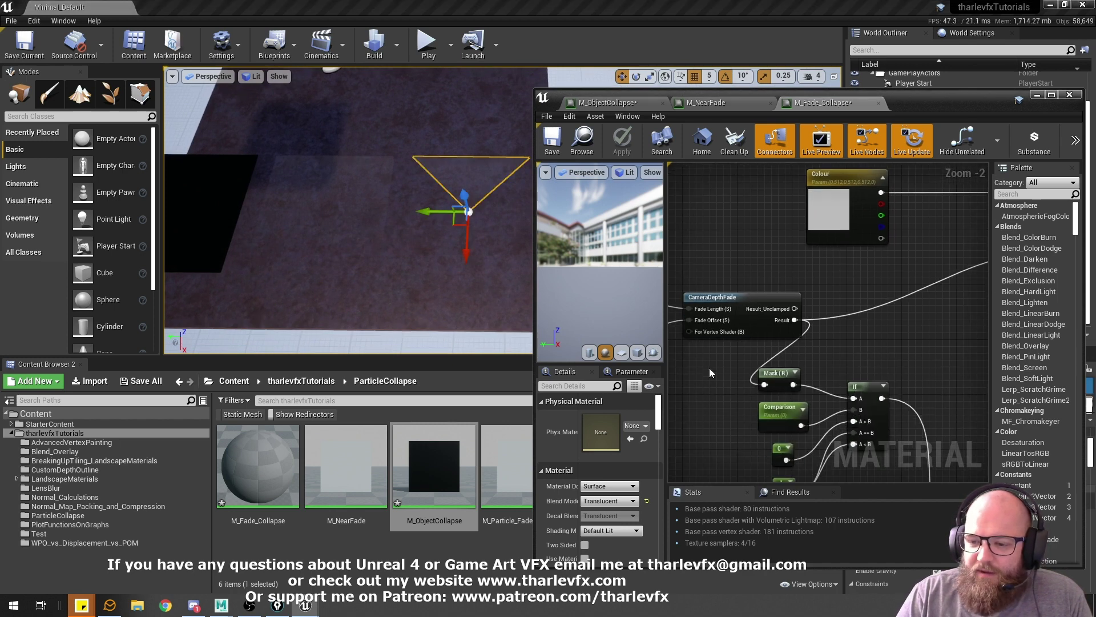
right_click_drag(710, 372, 723, 337)
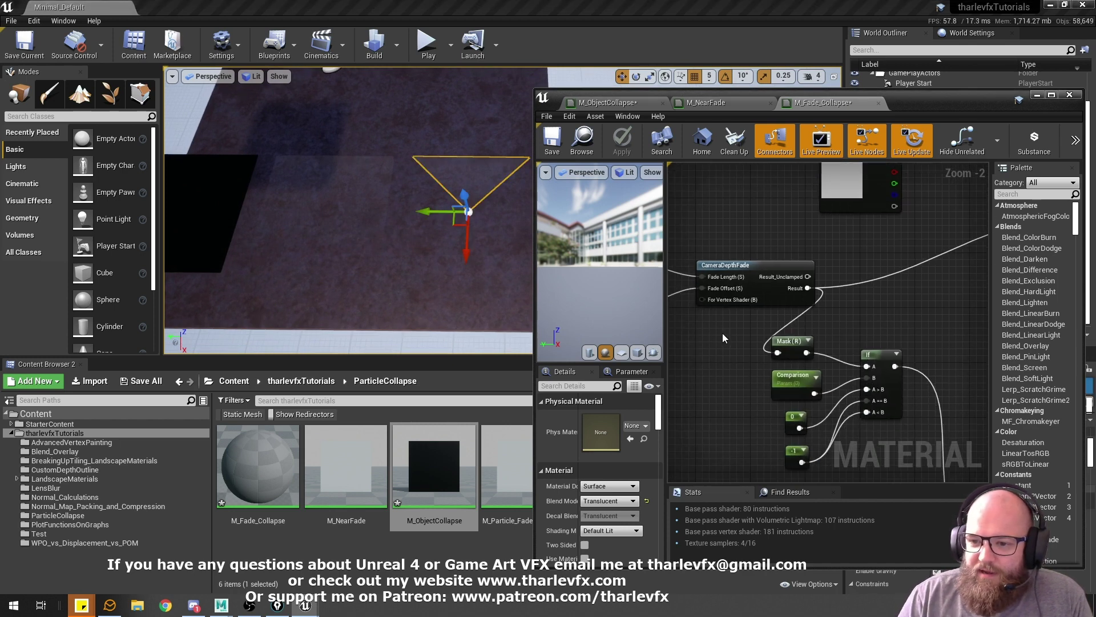
double_click(745, 276)
scroll(868, 240, "down", 6)
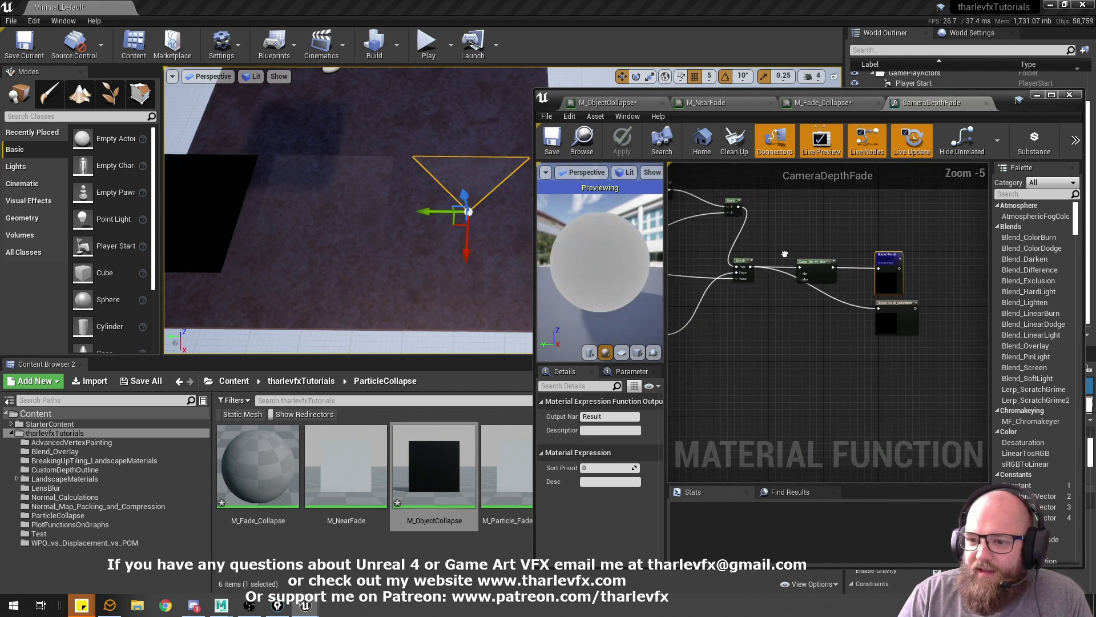
Step: Examine the function's Clamp node with Min 0 and Max 1, and compare it with the Result_Unclamped output
left_click(835, 268)
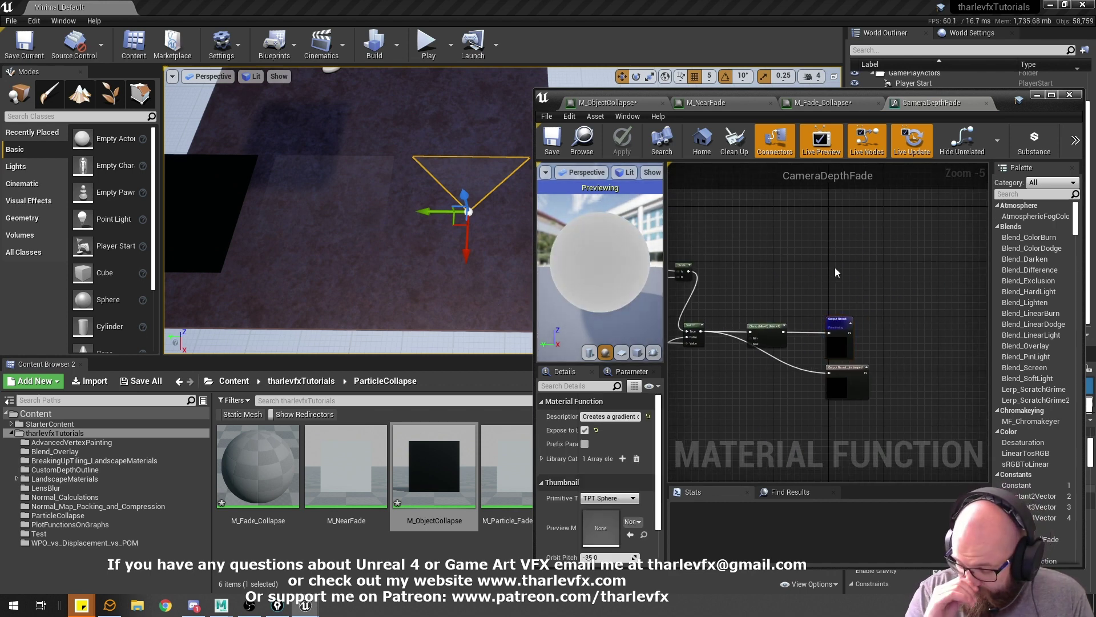
scroll(742, 365, "up", 5)
left_click(807, 275)
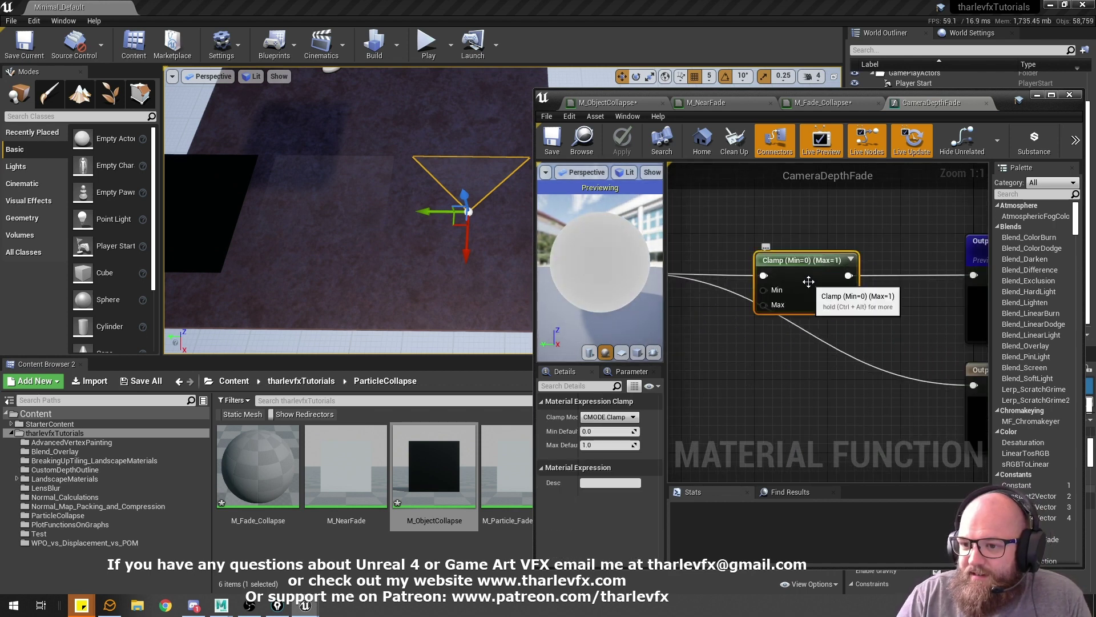
scroll(808, 276, "down", 1)
scroll(807, 275, "down", 3)
left_click(915, 345)
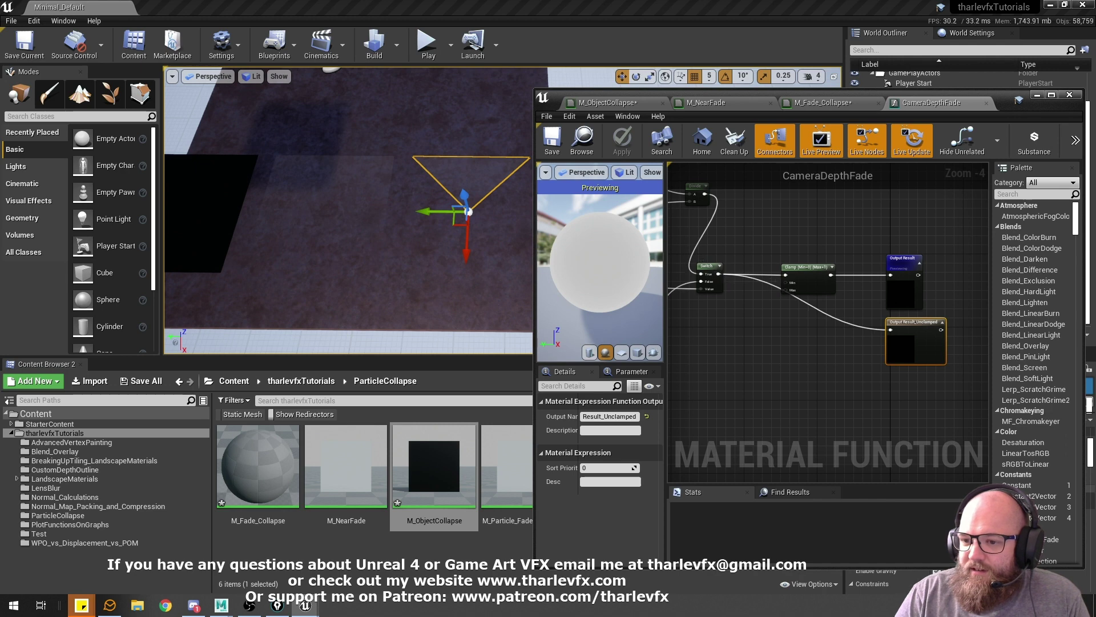
left_click(794, 215)
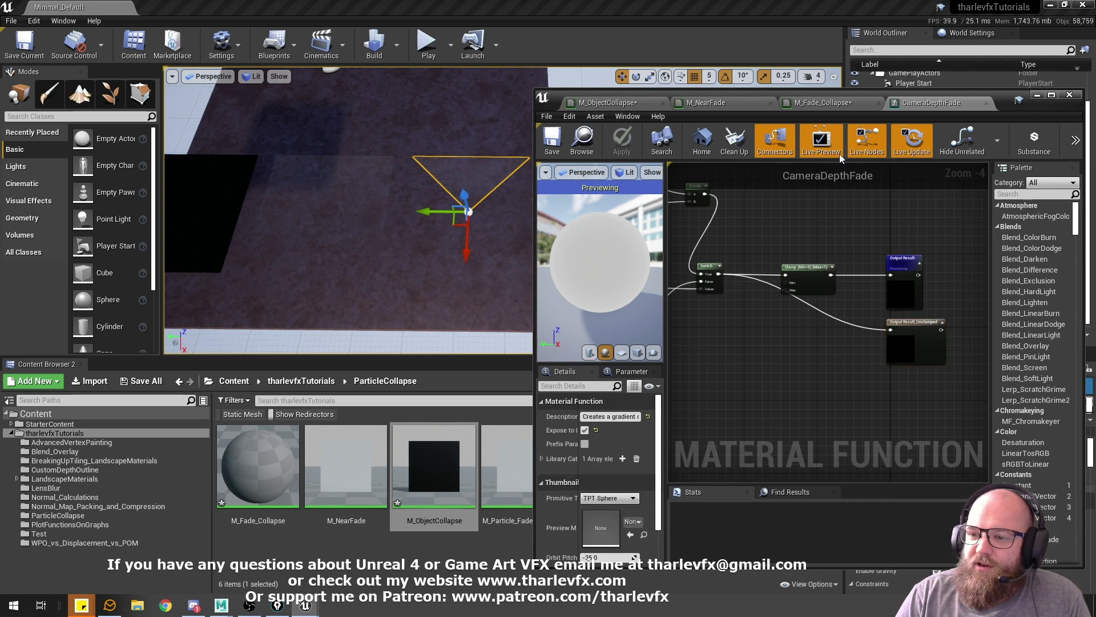
Step: Return to M_Fade_Collapse, reconnect CameraDepthFade's Result_Unclamped output to Mask (R), and apply the change
left_click(607, 103)
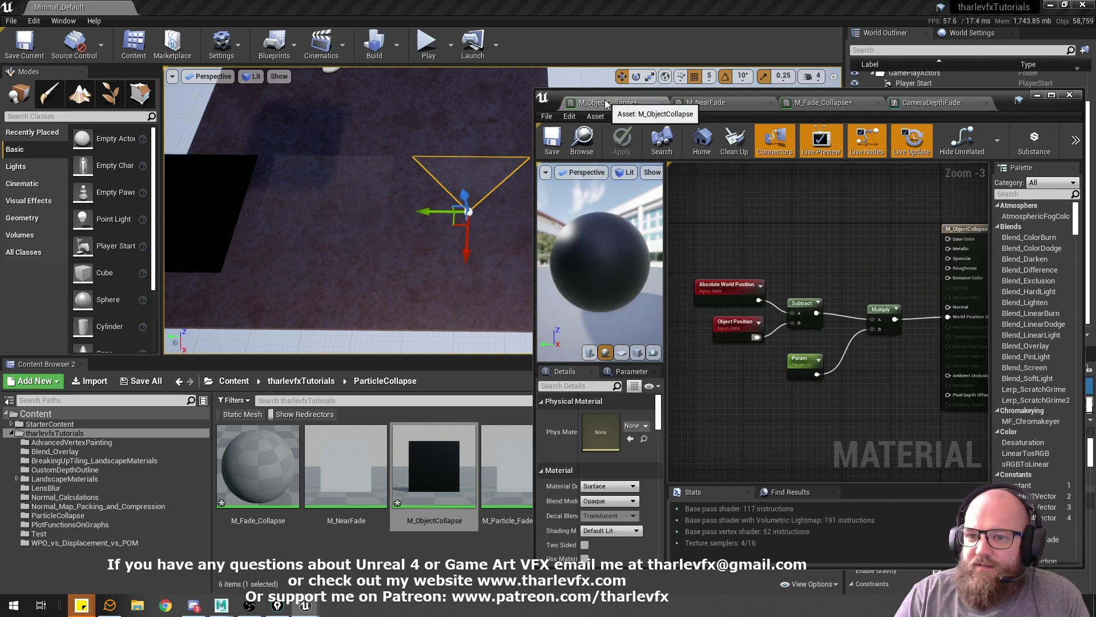
left_click(926, 108)
left_click(841, 107)
scroll(863, 295, "up", 1)
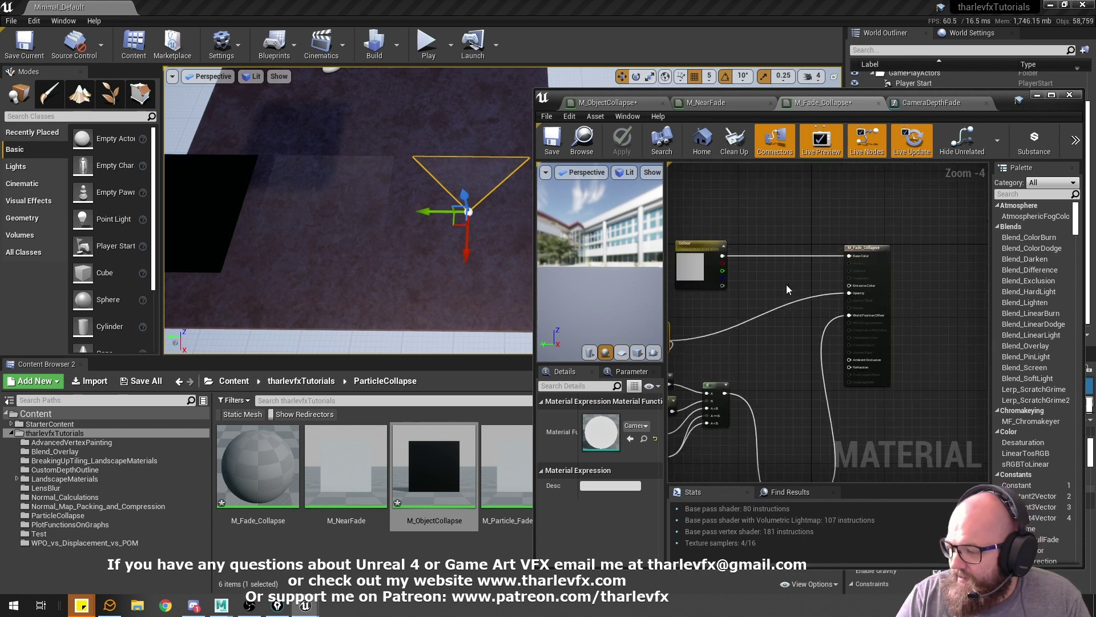
right_click_drag(779, 282, 835, 282)
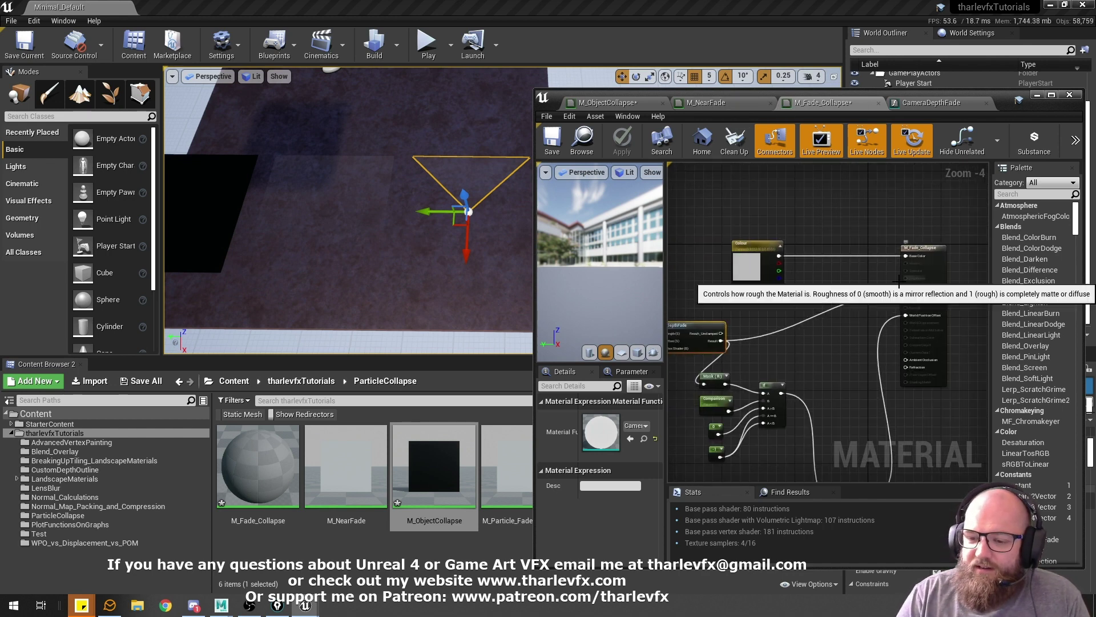
right_click_drag(728, 310, 772, 298)
left_click(733, 286)
scroll(746, 374, "up", 2)
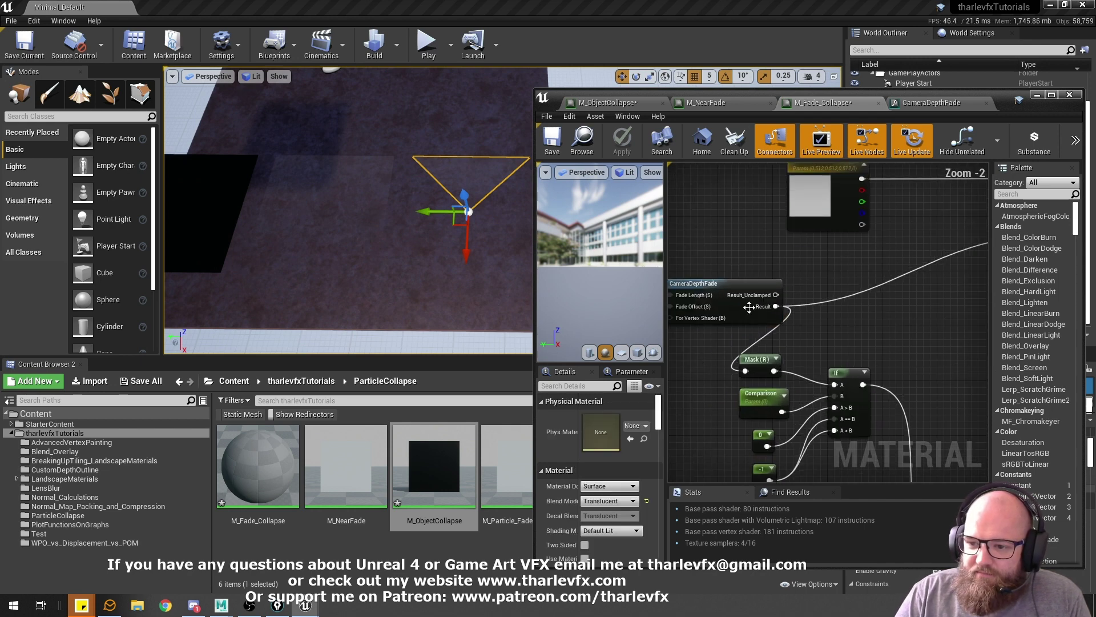
left_click_drag(776, 294, 751, 382)
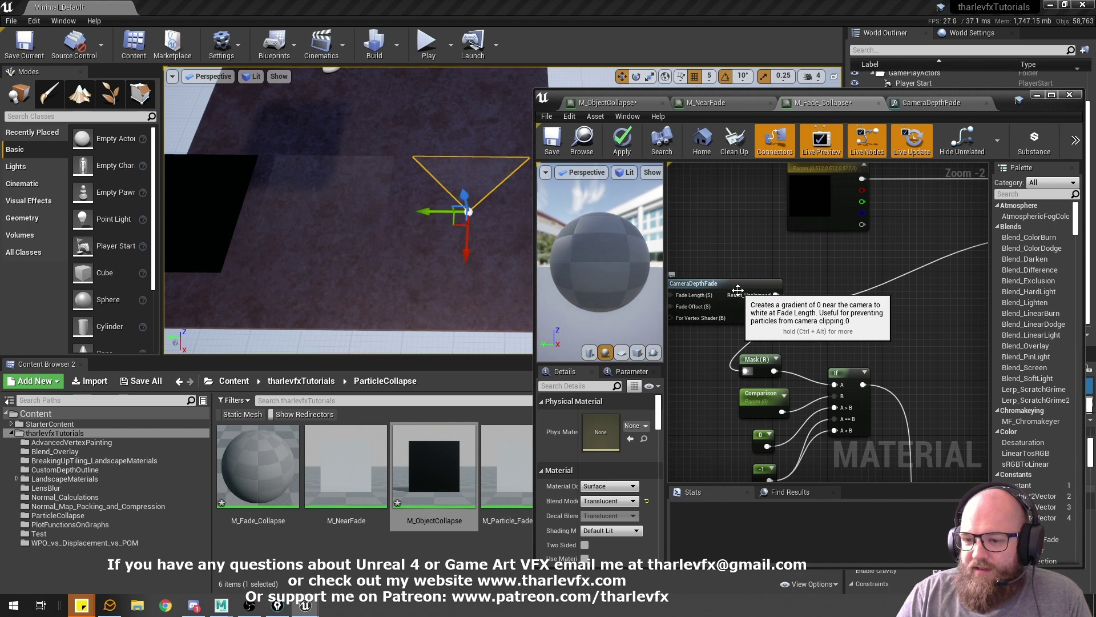
right_click_drag(726, 317, 681, 285)
left_click(835, 297)
left_click(743, 221)
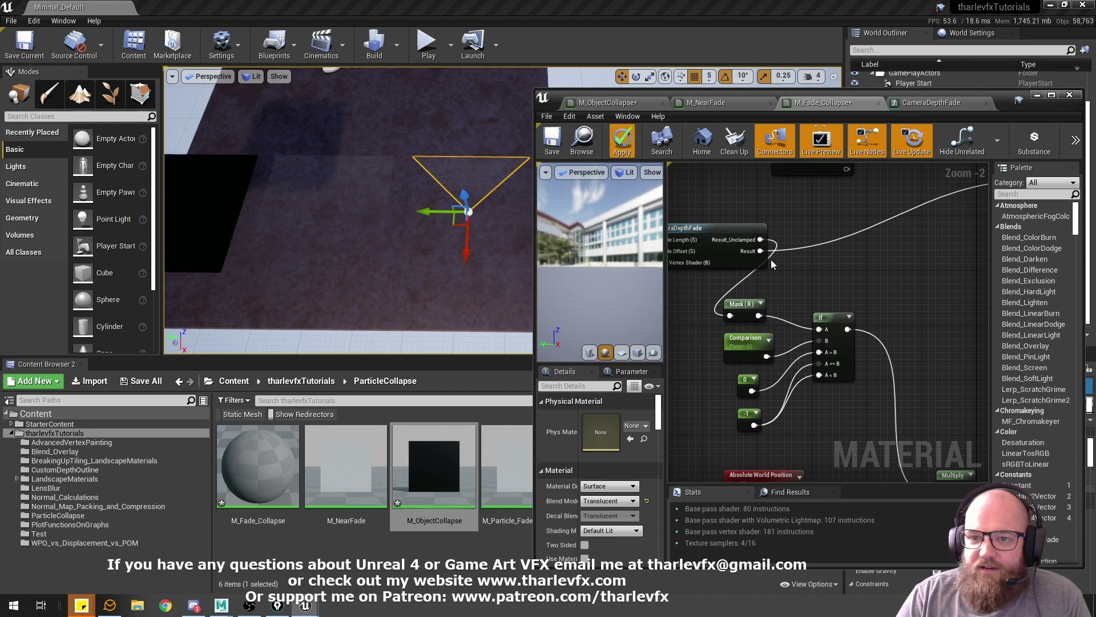
key("ctrl+s")
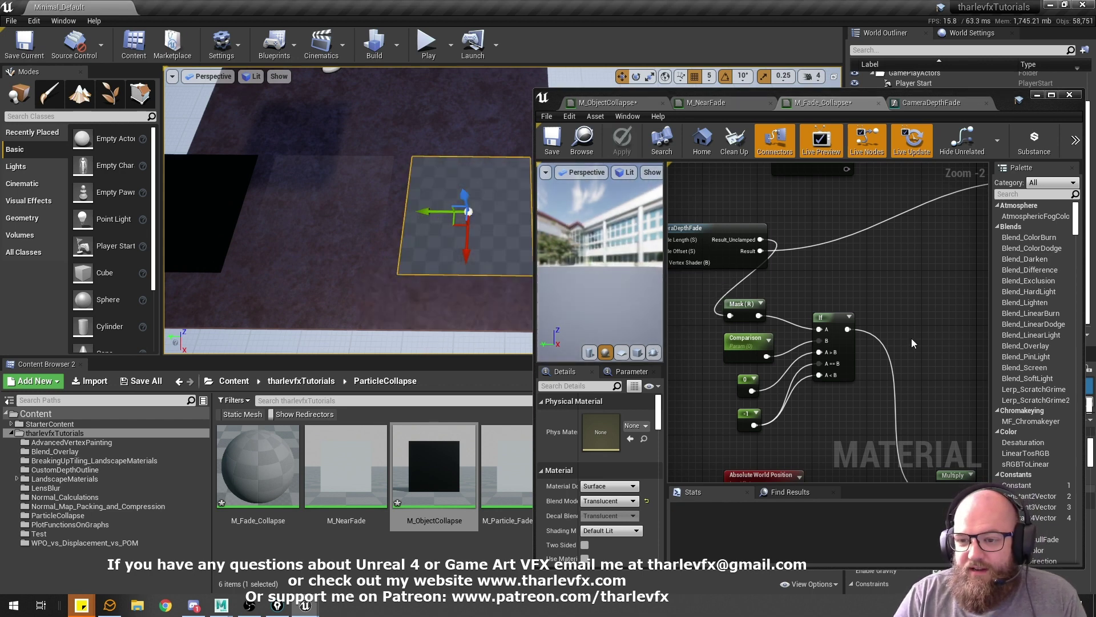
Step: Orbit and dolly around the third plane to examine how its geometry collapses near the camera
left_click_drag(477, 188, 477, 229, "alt")
mouse_move(477, 229)
right_mouse_down("alt")
mouse_move(514, 228)
mouse_move(489, 228)
right_mouse_up("alt")
left_click_drag(477, 181, 501, 240)
mouse_move(503, 247)
right_mouse_down("alt")
mouse_move(530, 247)
mouse_move(502, 247)
right_mouse_up("alt")
Step: Set the Comparison parameter's default value to -0.05
left_click(762, 342)
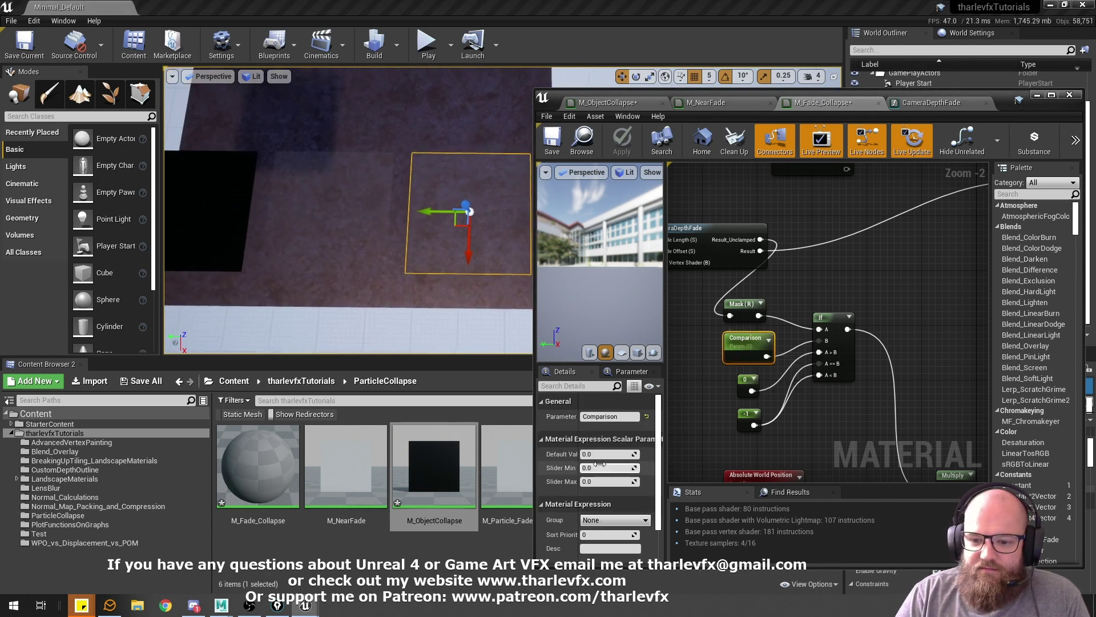
left_click(611, 453)
type("-0.05")
key("Return")
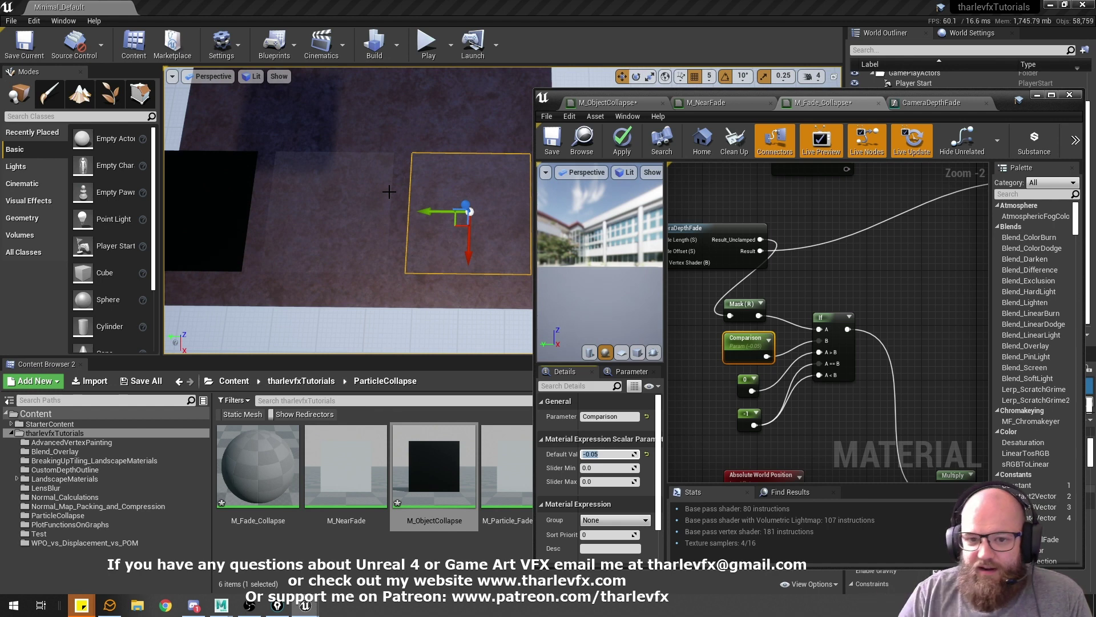
Step: Set the Comparison parameter's default value to -0.02 after checking the third plane up close in the viewport
right_click_drag(333, 226, 351, 226, "alt")
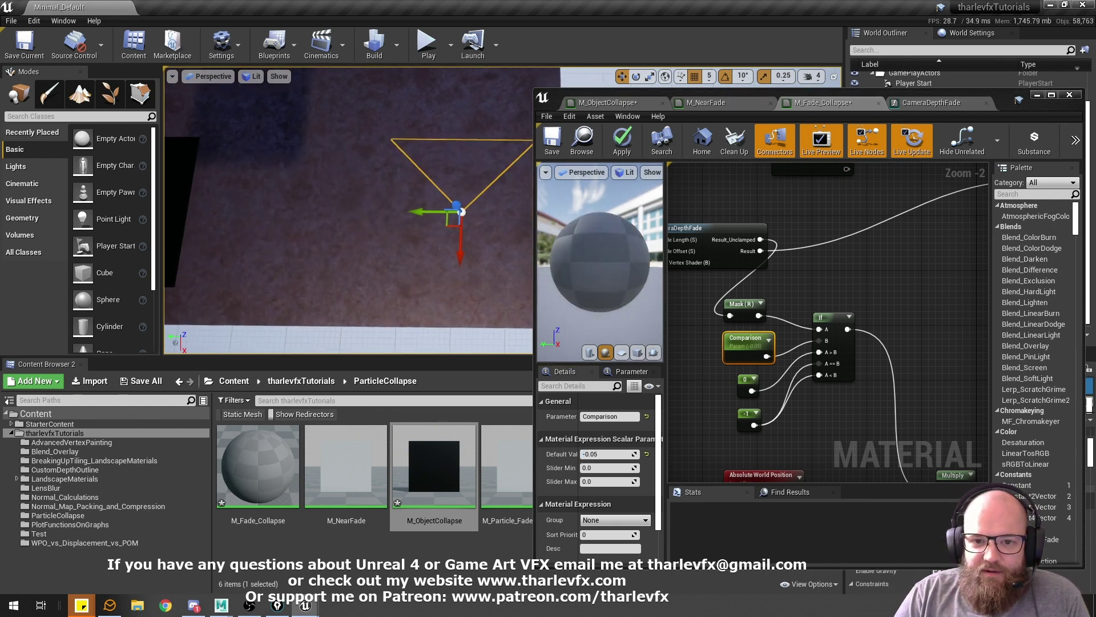
key("Escape")
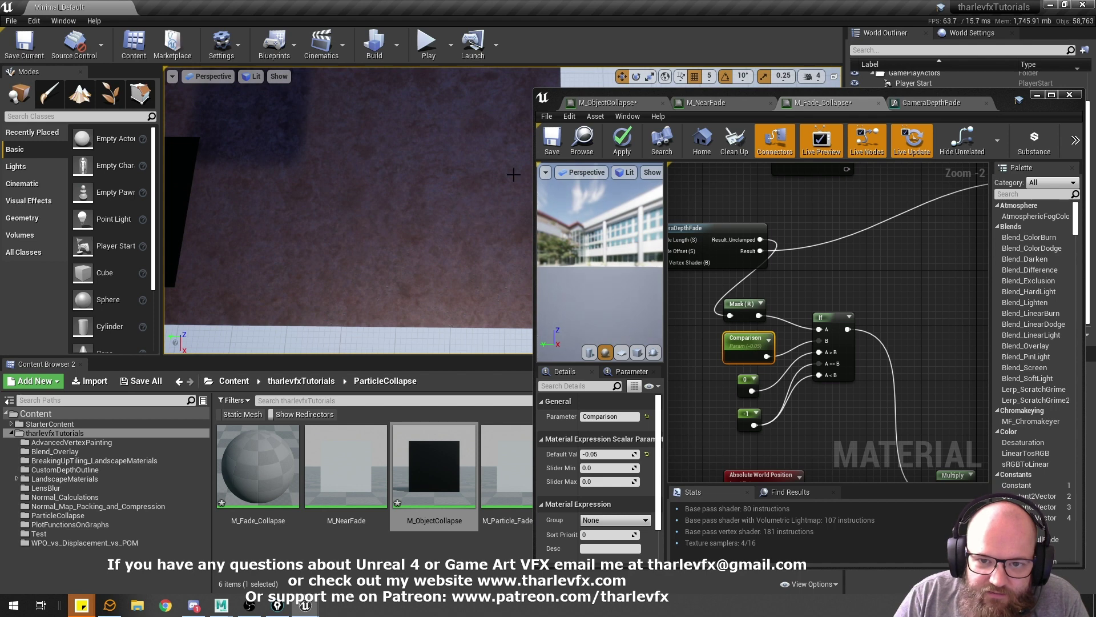
right_click_drag(405, 214, 405, 214)
left_click(734, 341)
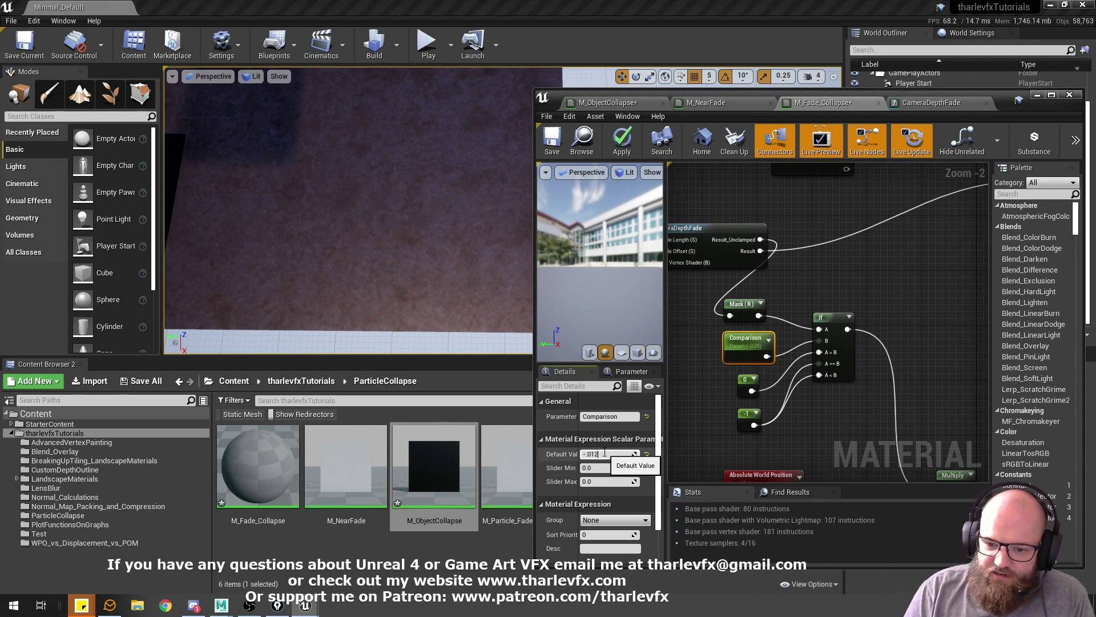
key("Return")
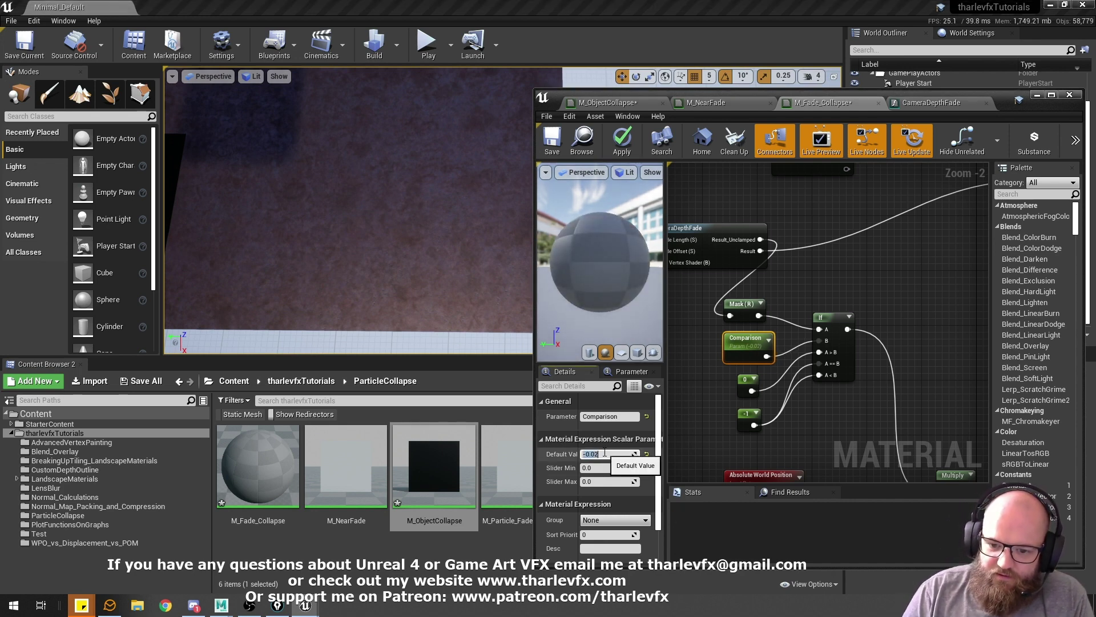
Step: Fly toward and away from the three planes to examine at what camera distance the third one collapses
key("w")
right_click_drag(440, 253, 440, 252)
key("s")
key("w")
right_click_drag(457, 201, 457, 201)
key("w")
right_click_drag(439, 252, 433, 221)
key("w")
key("s")
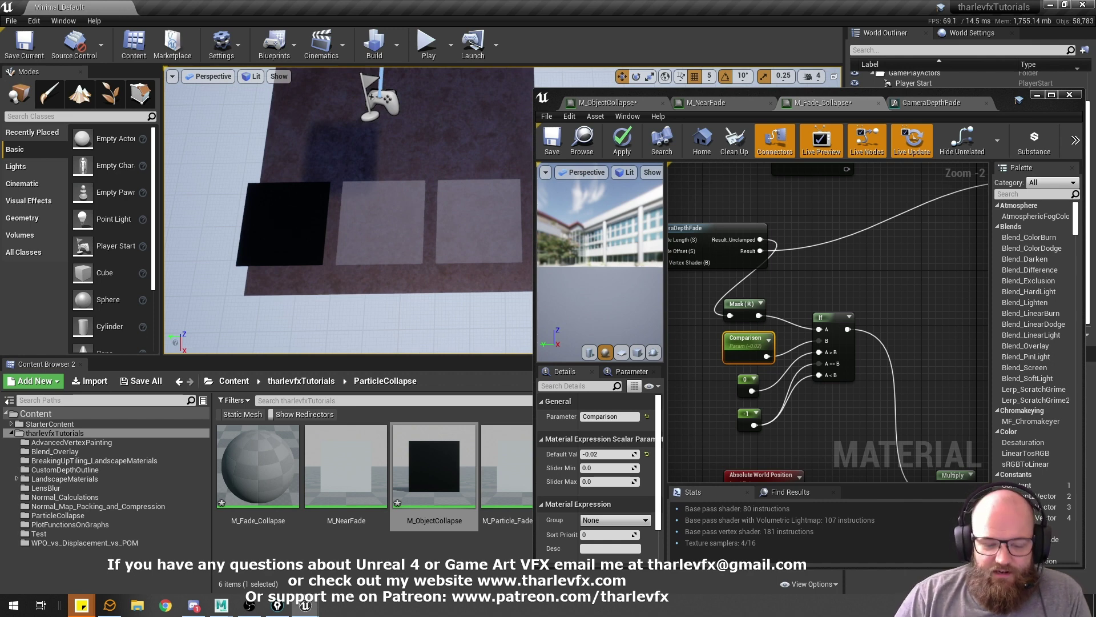
Step: Compare the planes' rendering cost in Shader Complexity view from near and far, ending back in Lit view
key("alt+8")
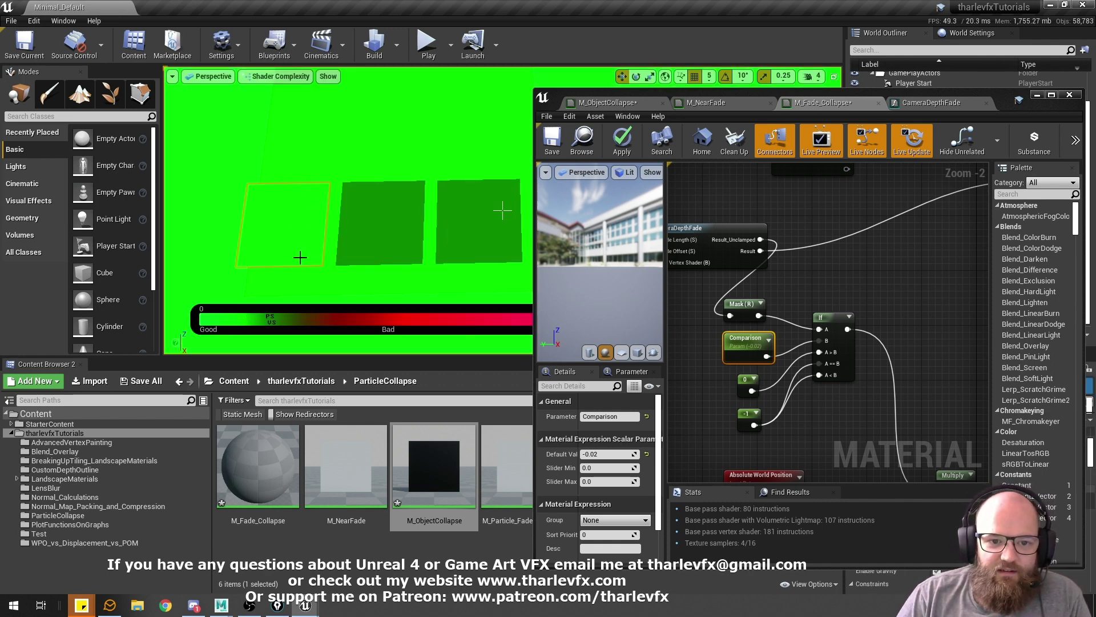
key("f")
right_click_drag(355, 236, 400, 226)
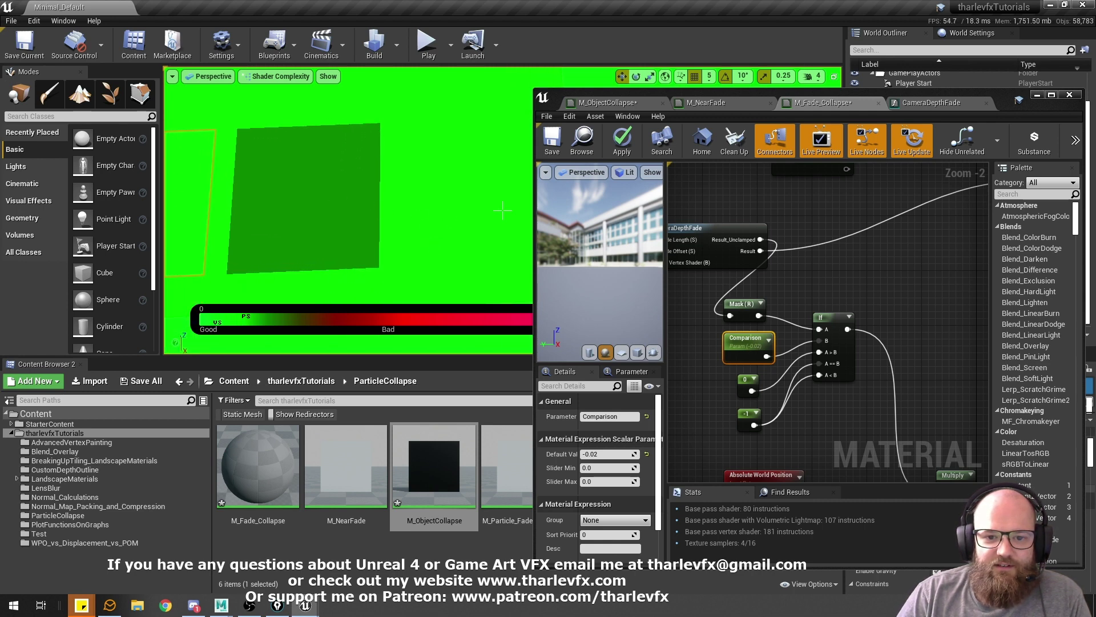
scroll(439, 223, "down", 5)
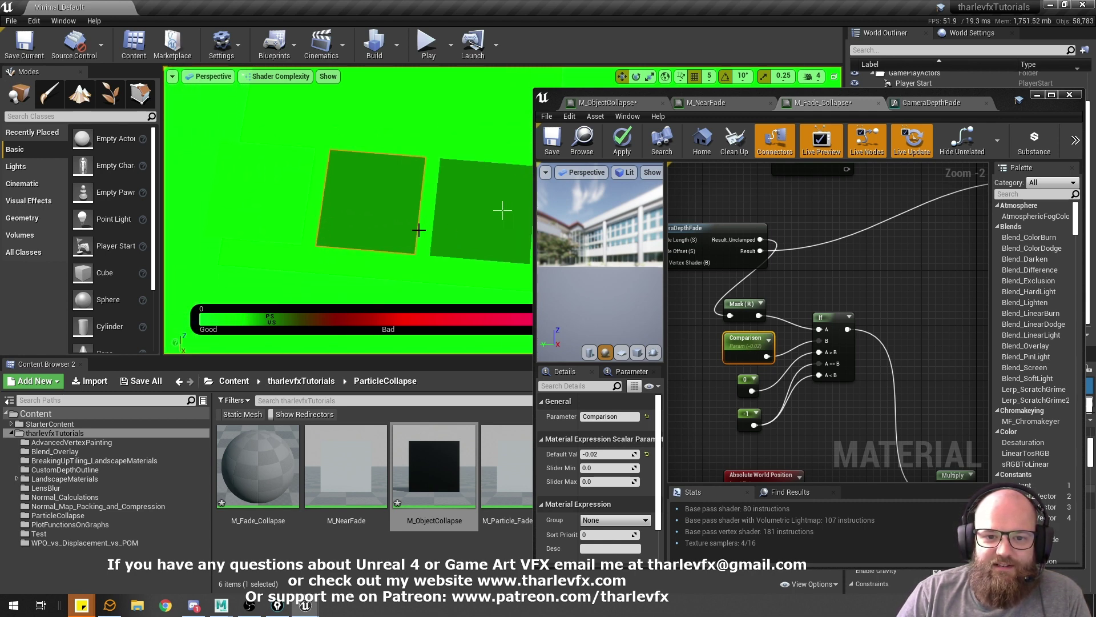
scroll(418, 230, "down", 5)
scroll(418, 231, "up", 6)
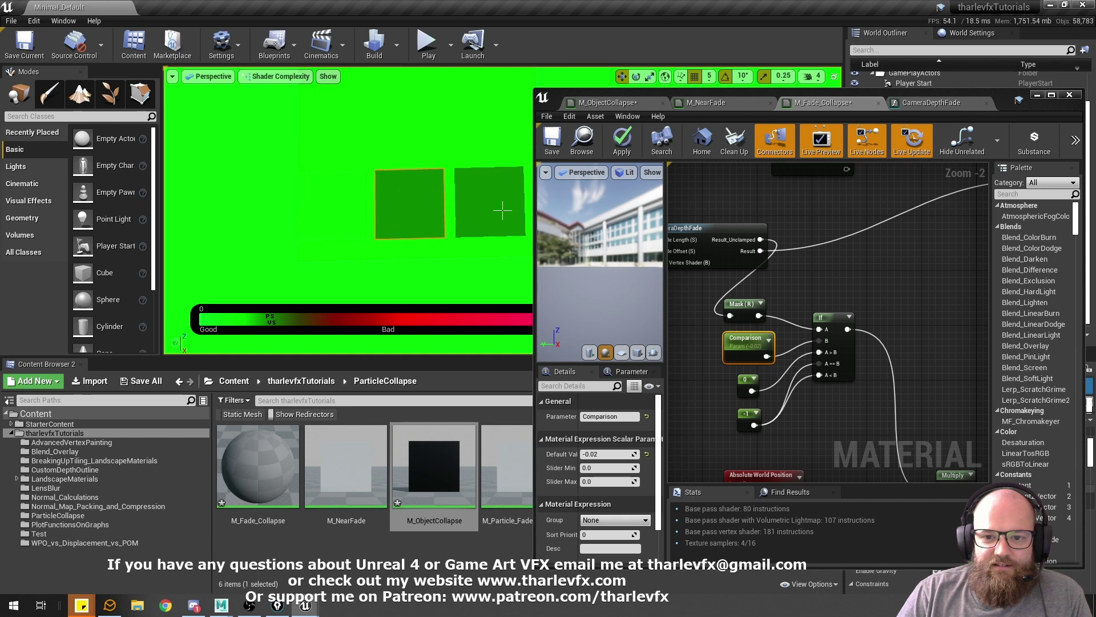
scroll(503, 210, "up", 4)
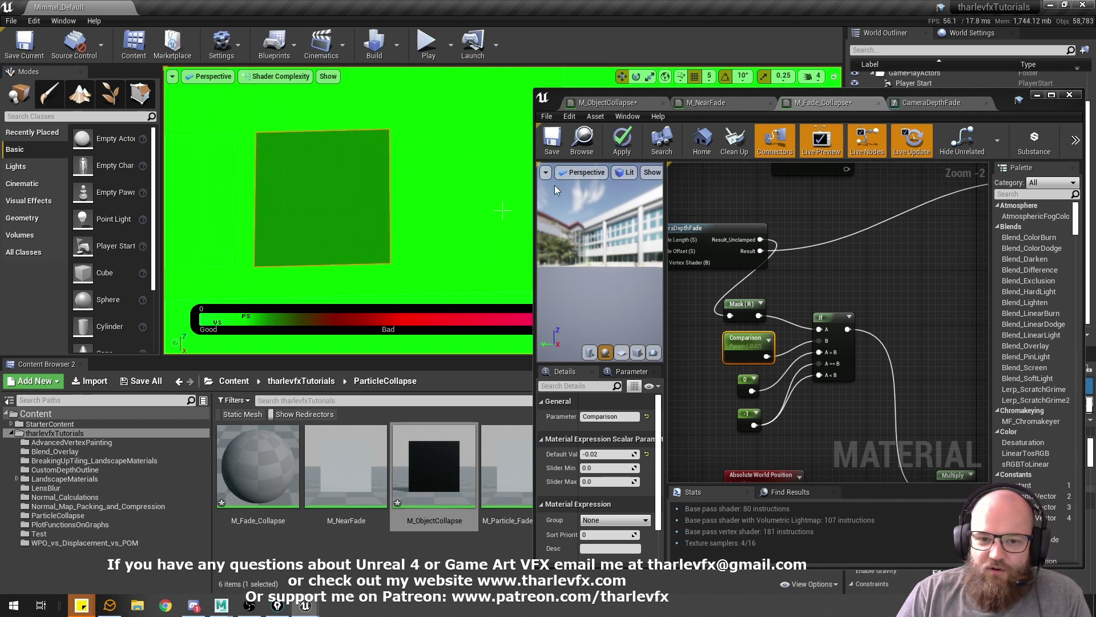
left_click(745, 214)
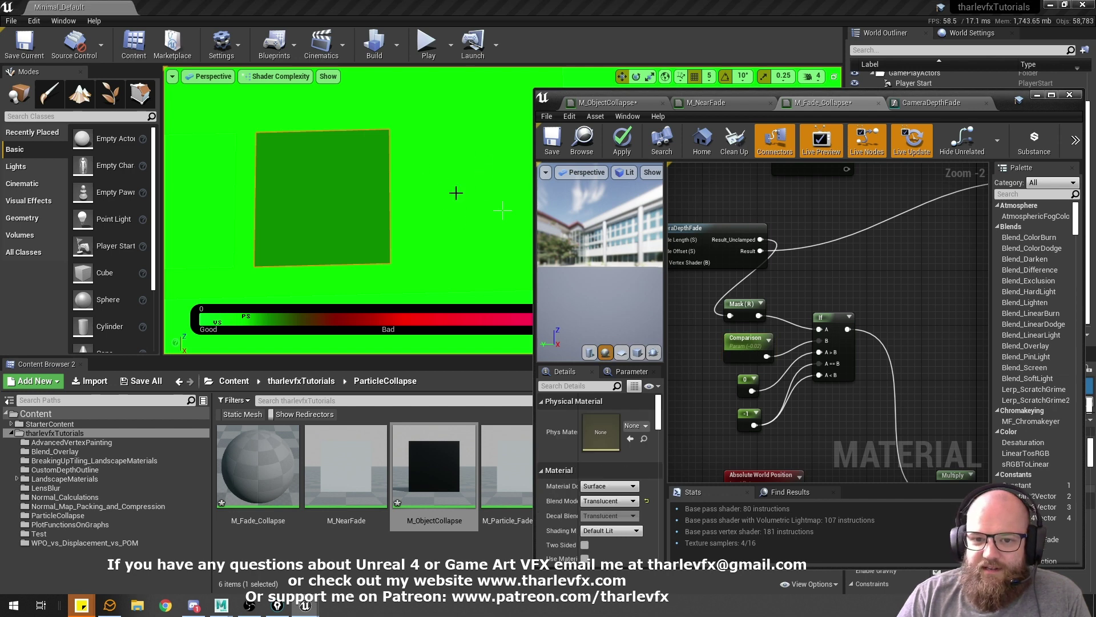
scroll(482, 286, "down", 5)
left_click(832, 196)
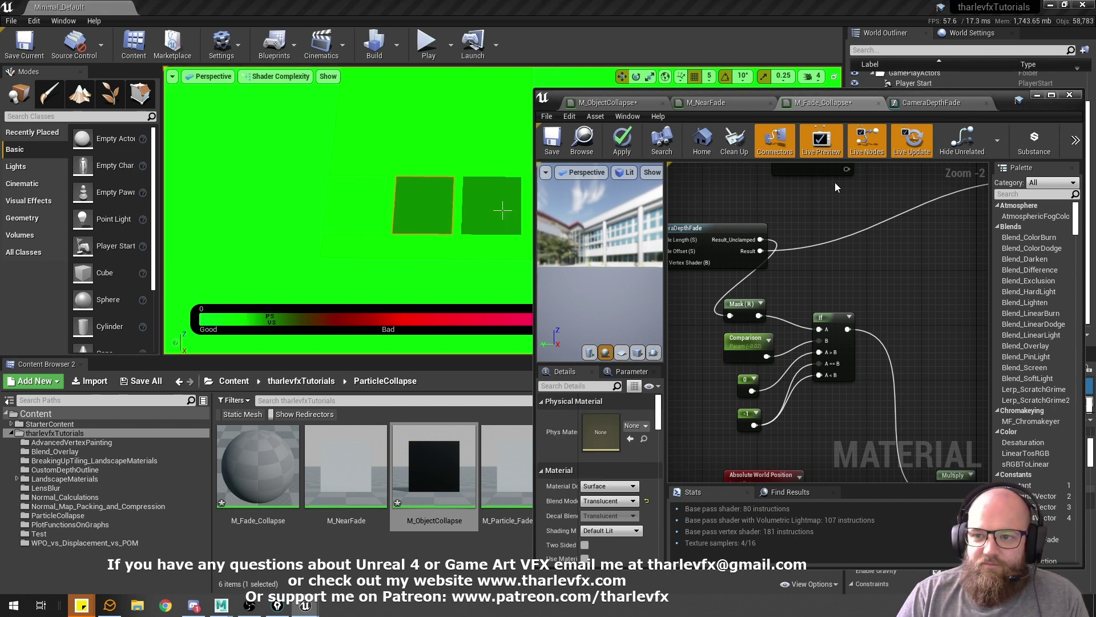
key("alt+4")
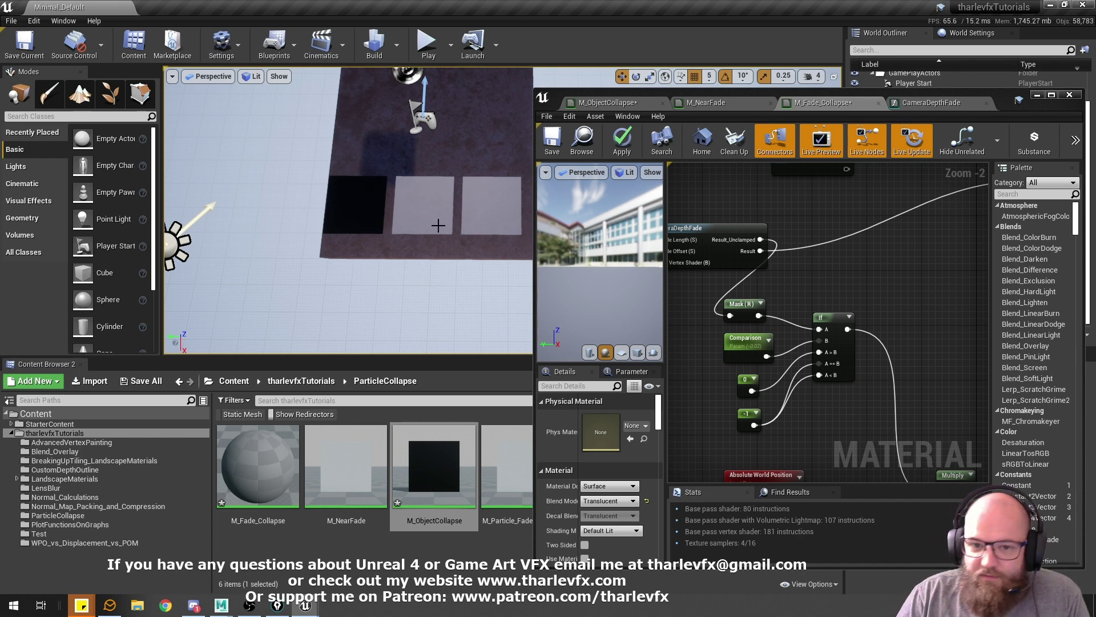
Step: Minimize the material editor window and select the P_NearFade emitter in the level, framing it in the viewport
left_click(1038, 94)
right_click_drag(443, 247, 466, 265)
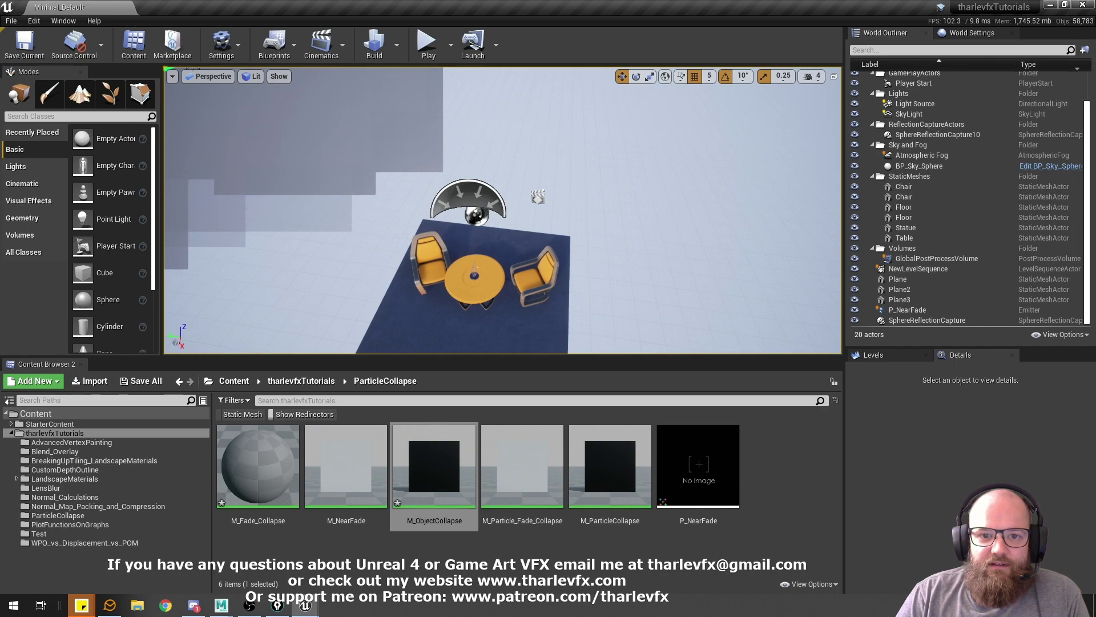
left_click(328, 156)
key("f")
right_click_drag(328, 156, 285, 188, "alt")
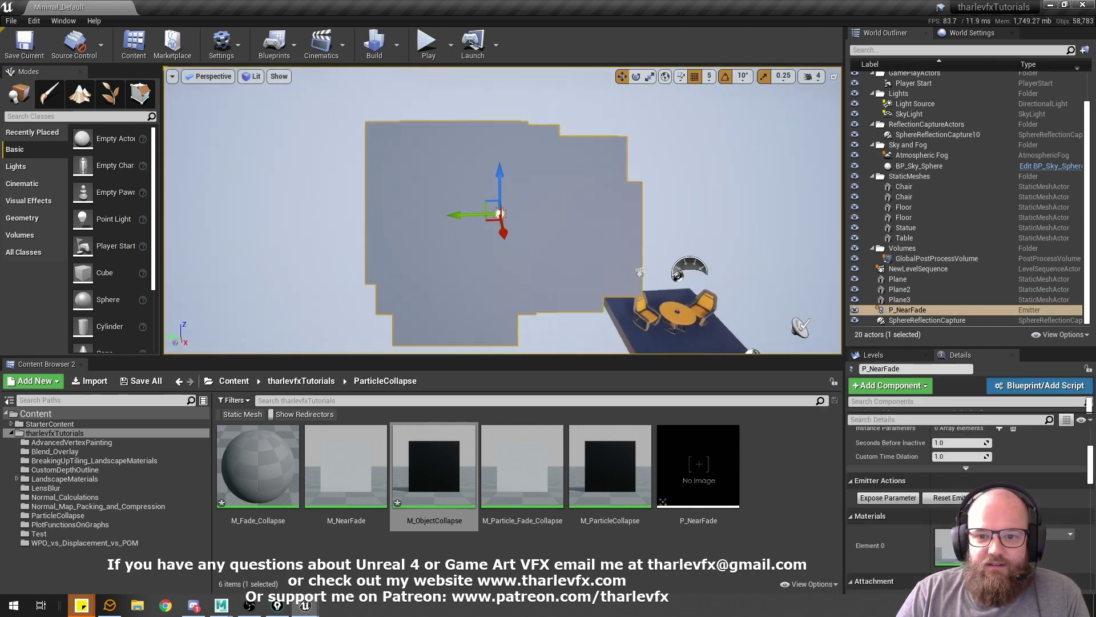
Step: Open the P_NearFade particle system and assign M_ObjectCollapse as its emitter's material
double_click(698, 466)
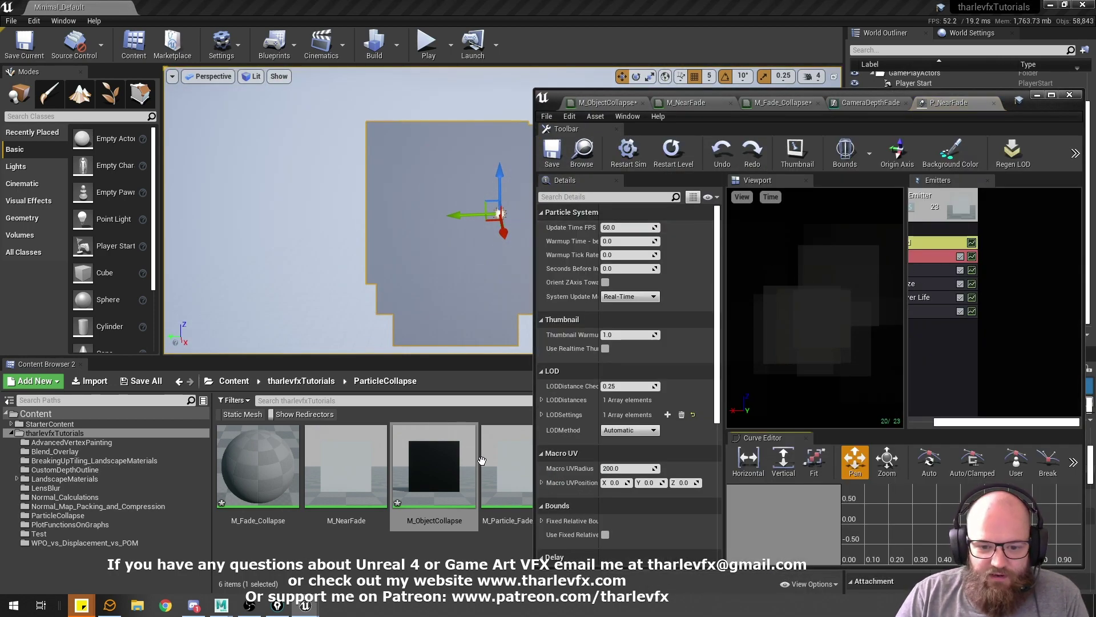
left_click_drag(434, 465, 995, 378)
left_click(937, 244)
left_click_drag(442, 480, 622, 243)
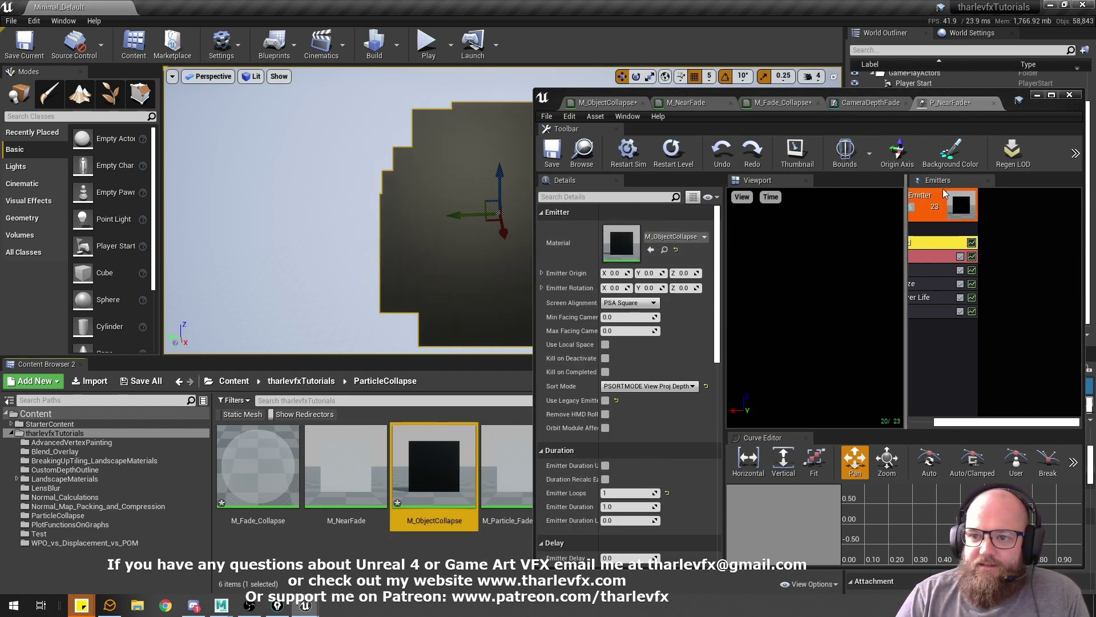
Step: Open M_ObjectCollapse from the emitter's material and set its Param default value to -1
double_click(617, 248)
left_click(794, 372)
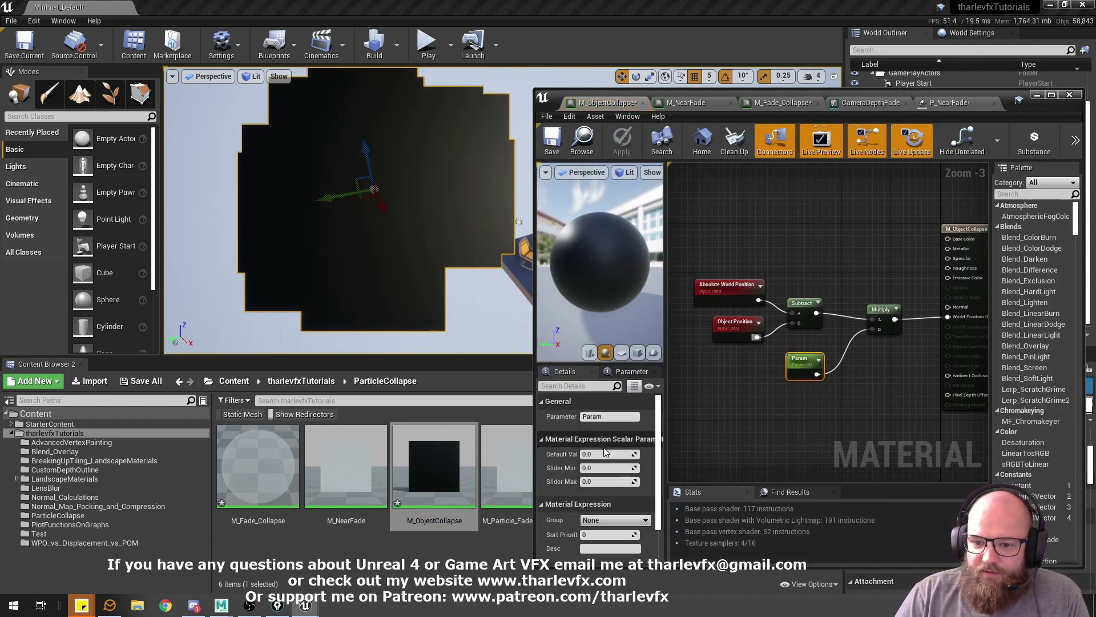
type("-1")
key("Return")
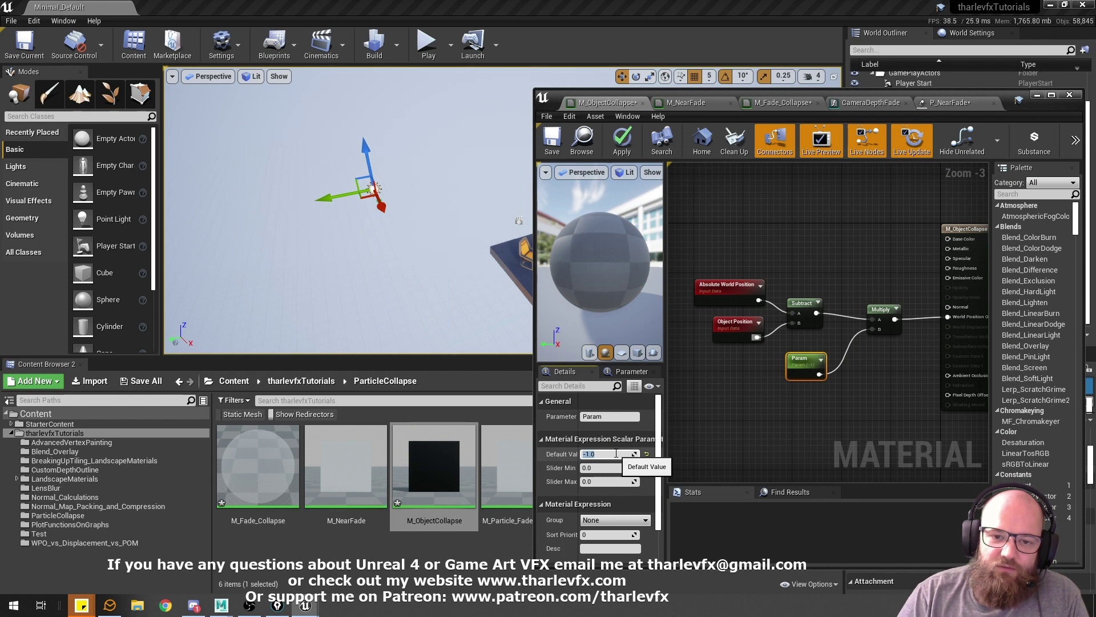
Step: Set Param's default value to -0.5 and examine how the particles shrink around the emitter's pivot
type("-0.5")
key("Return")
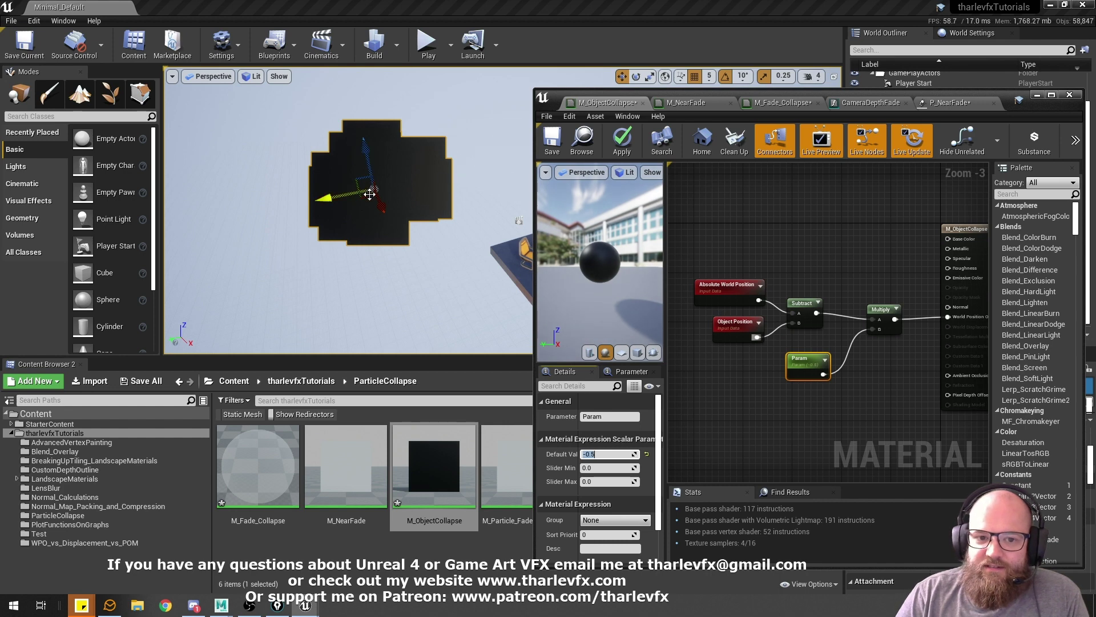
left_click_drag(398, 210, 557, 265, "alt")
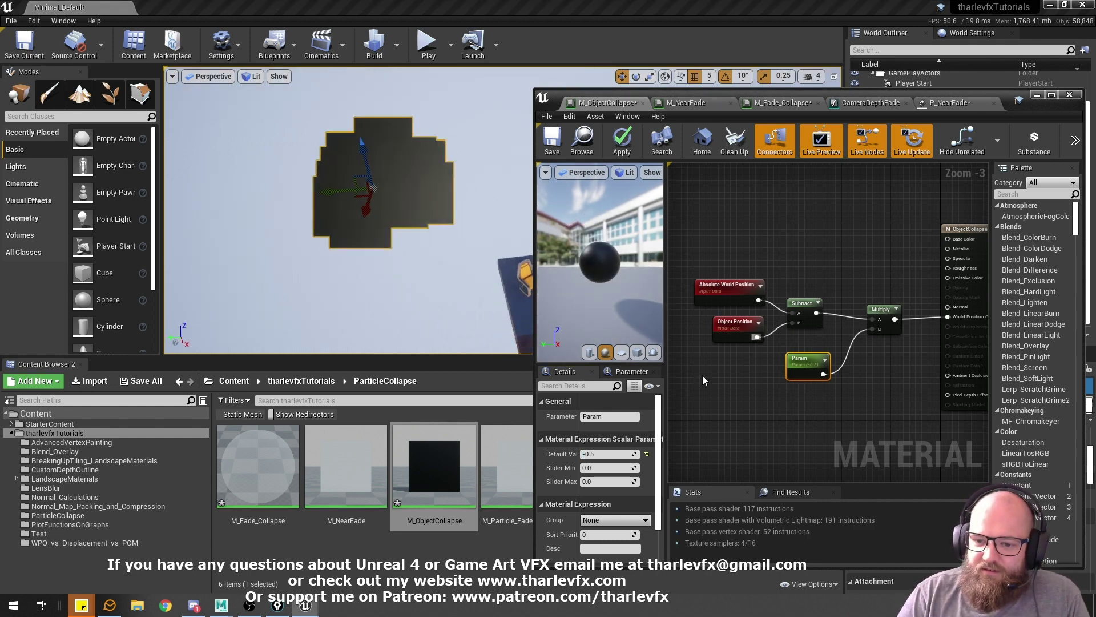
Step: Vary Param's default value gradually between -0.5 and about -0.3, and reset it to 0
mouse_move(615, 454)
left_mouse_down()
mouse_move(648, 454)
mouse_move(583, 454)
mouse_move(623, 454)
mouse_move(611, 453)
left_mouse_up()
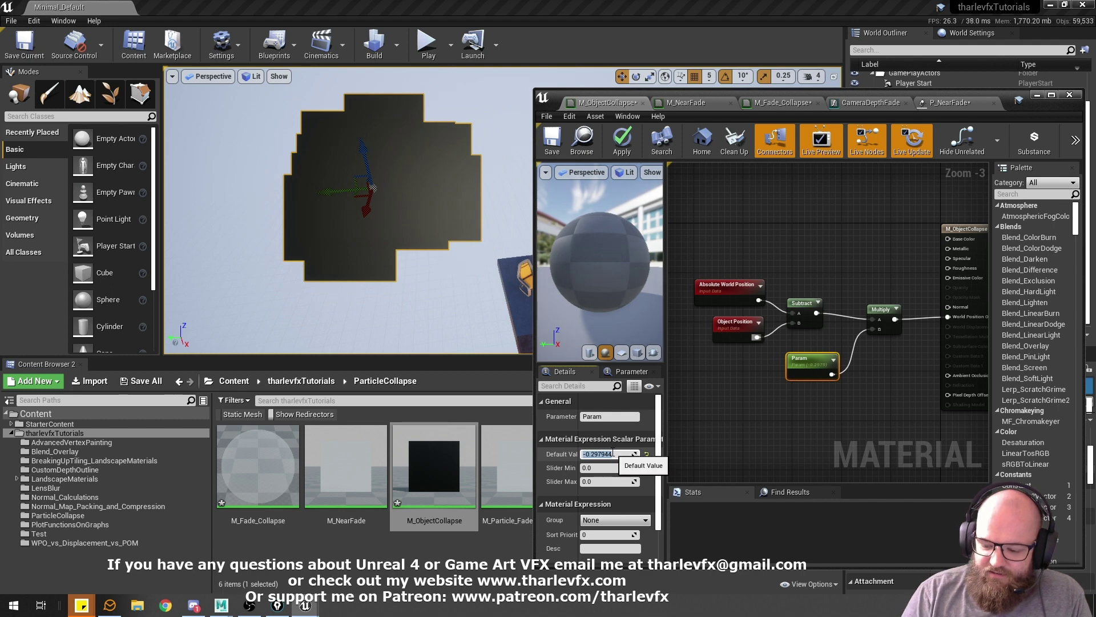
type("0")
key("Return")
Step: Try to add a Particle Position node beside Object Position in M_ObjectCollapse
left_click(736, 334)
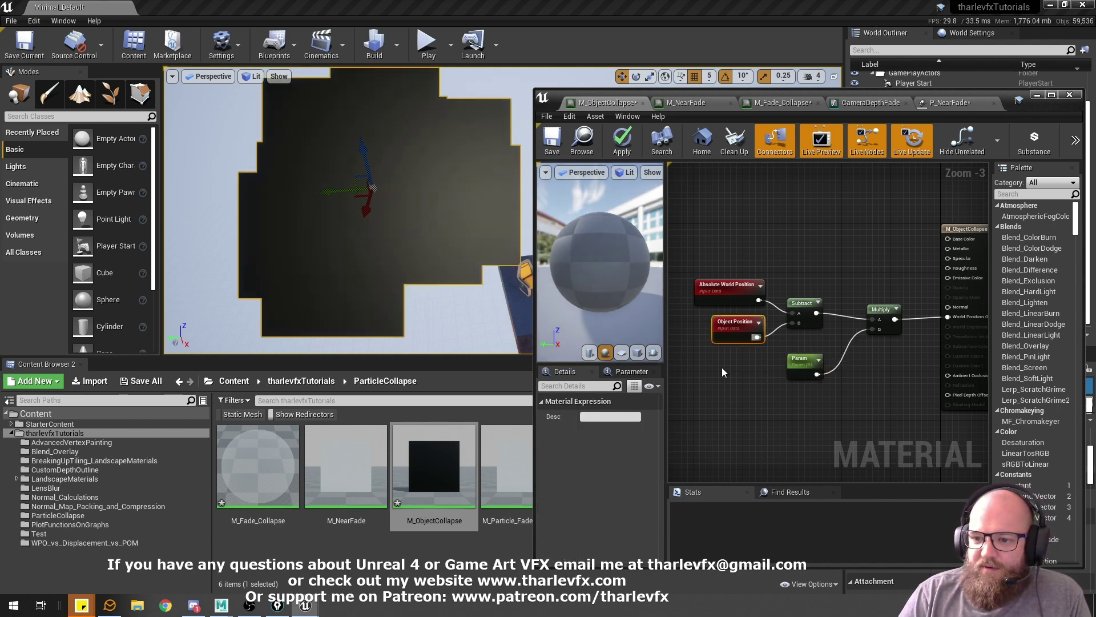
right_click(707, 365)
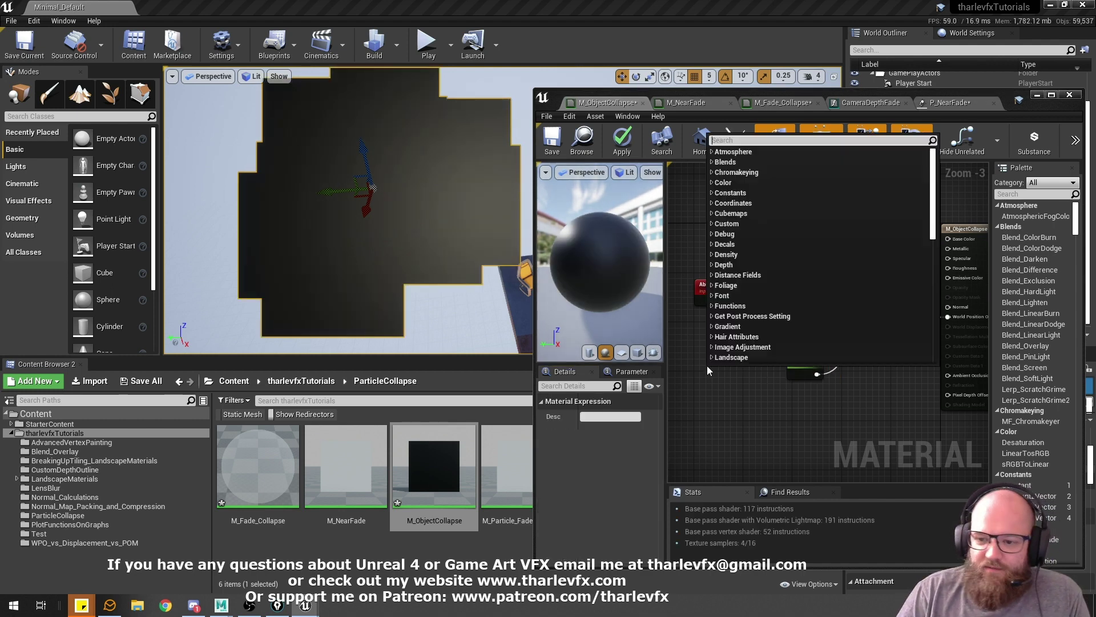
type("particl")
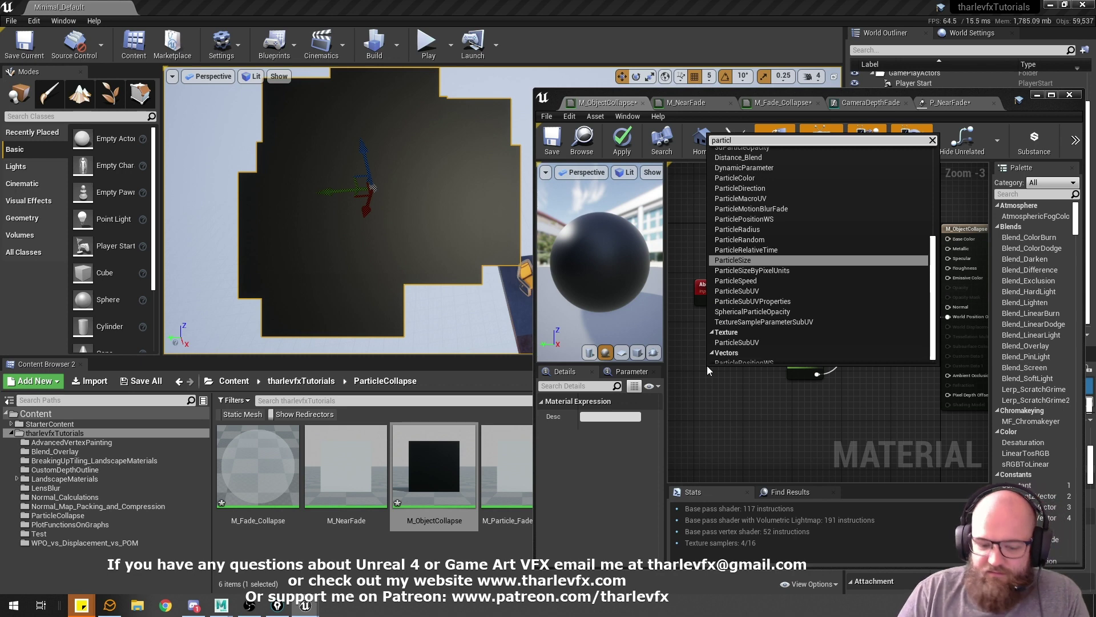
type(" power")
key("BackSpace")
type("s")
key("Return")
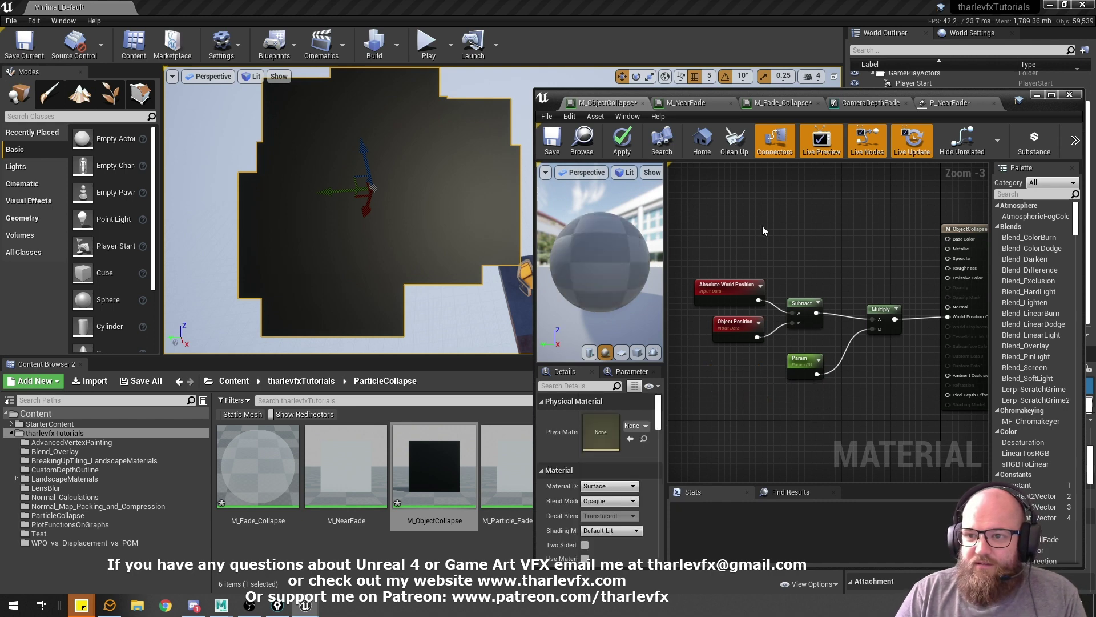
Step: Return to P_NearFade, shorten its window to uncover the assets, and assign M_ParticleCollapse as the emitter's material
left_click(932, 104)
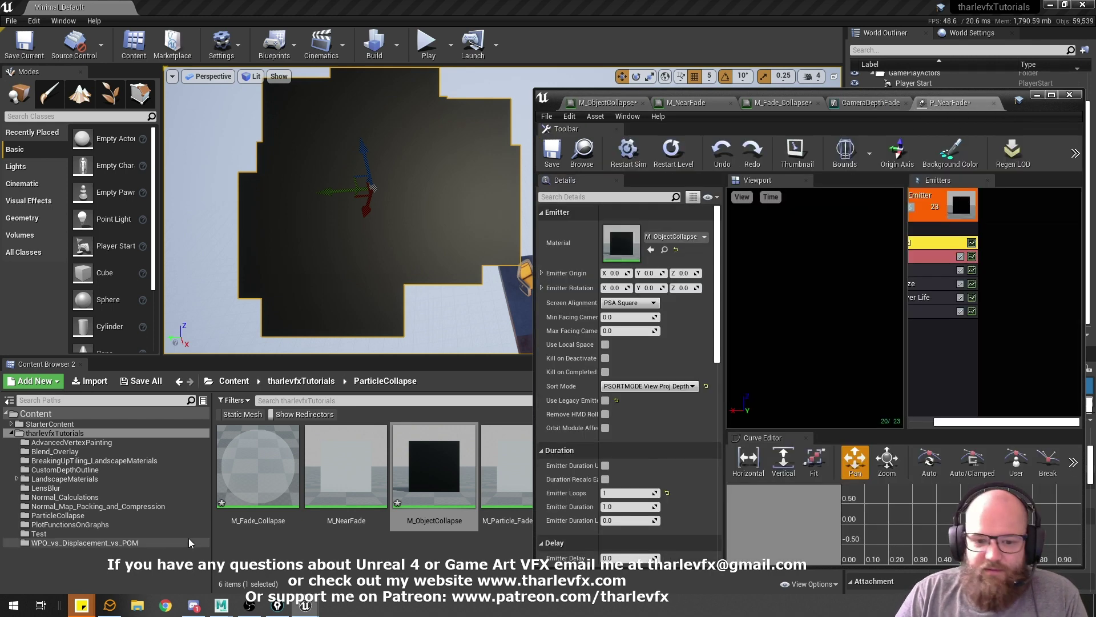
left_click(448, 567)
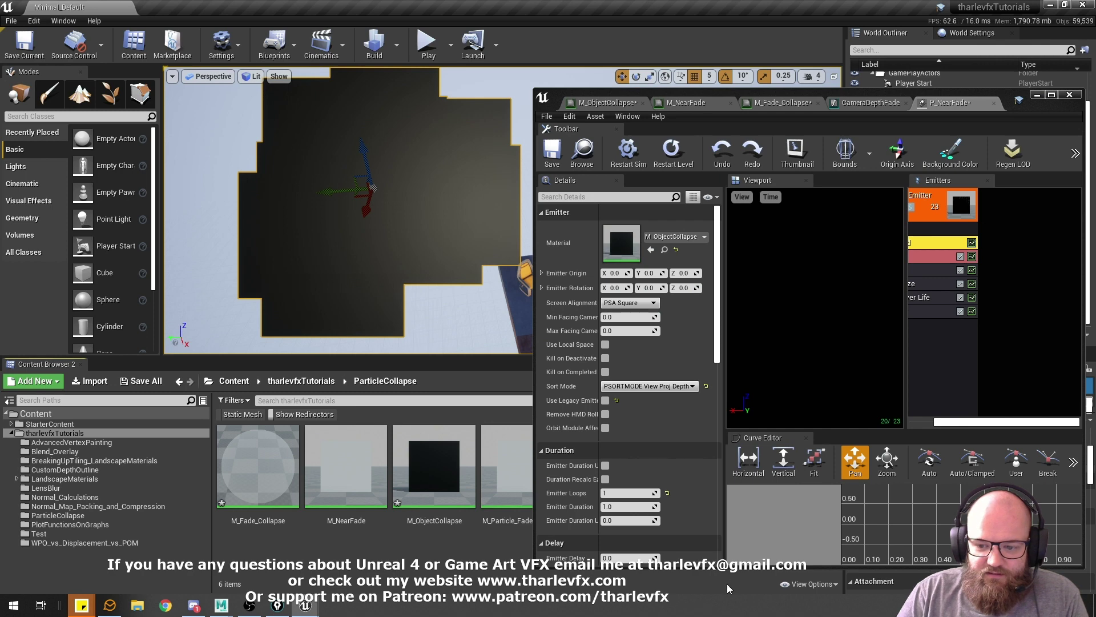
left_click_drag(732, 571, 736, 457)
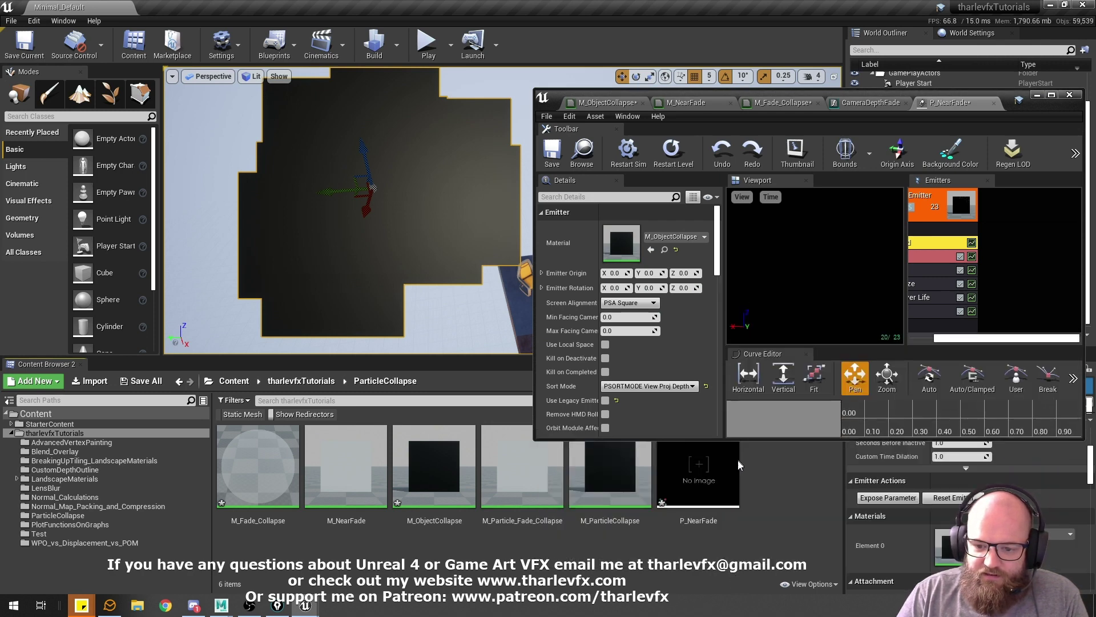
left_click(610, 485)
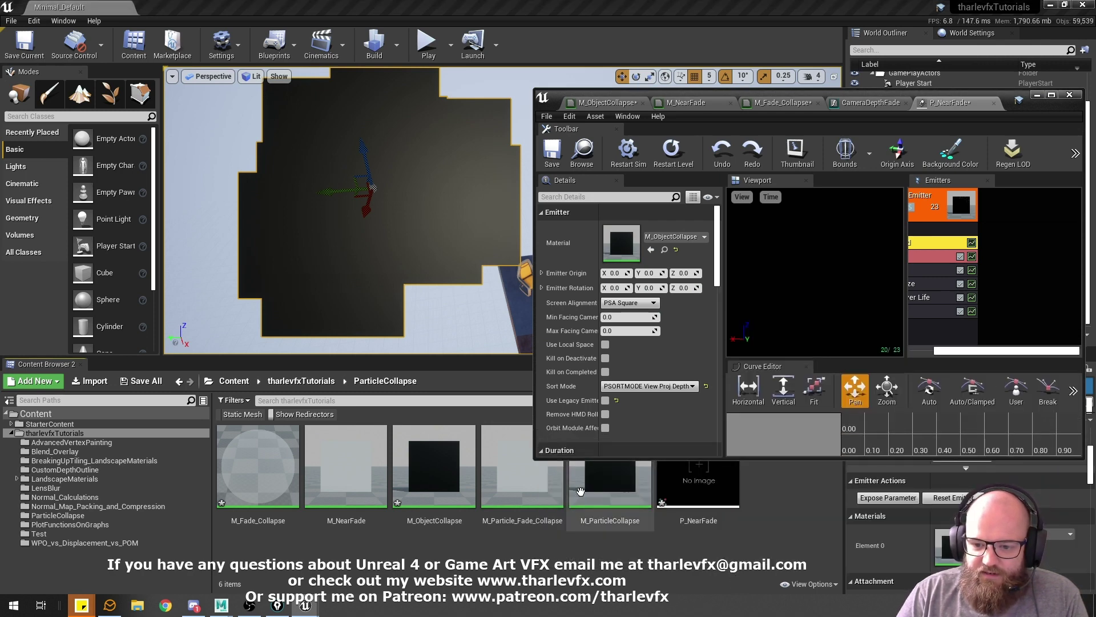
left_click(651, 249)
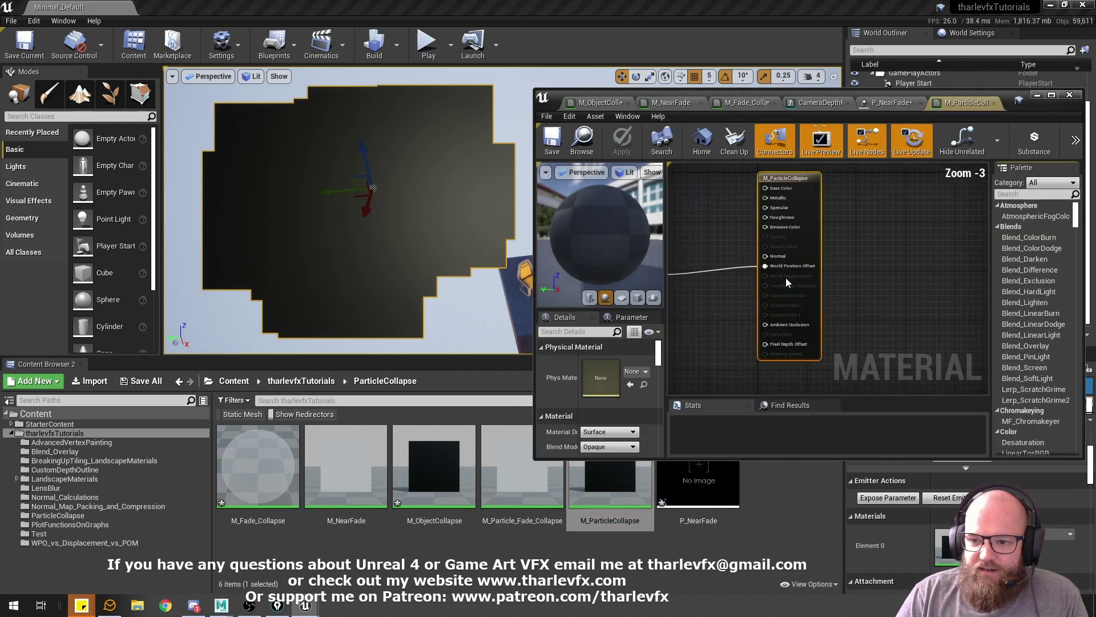
Step: Lower Param's default value in M_ParticleCollapse to preview each particle collapsing to its Particle Position, and close the material without applying the change
left_click(708, 316)
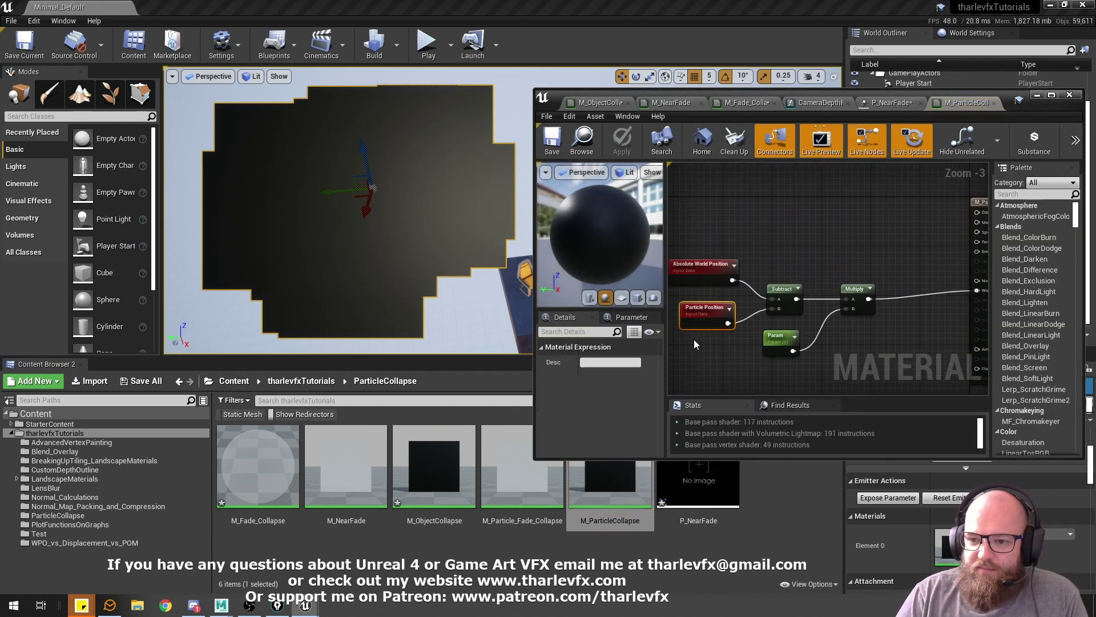
right_click_drag(729, 371, 771, 335)
left_click(771, 335)
left_click(823, 303)
left_click_drag(608, 400, 574, 399)
left_click(852, 186)
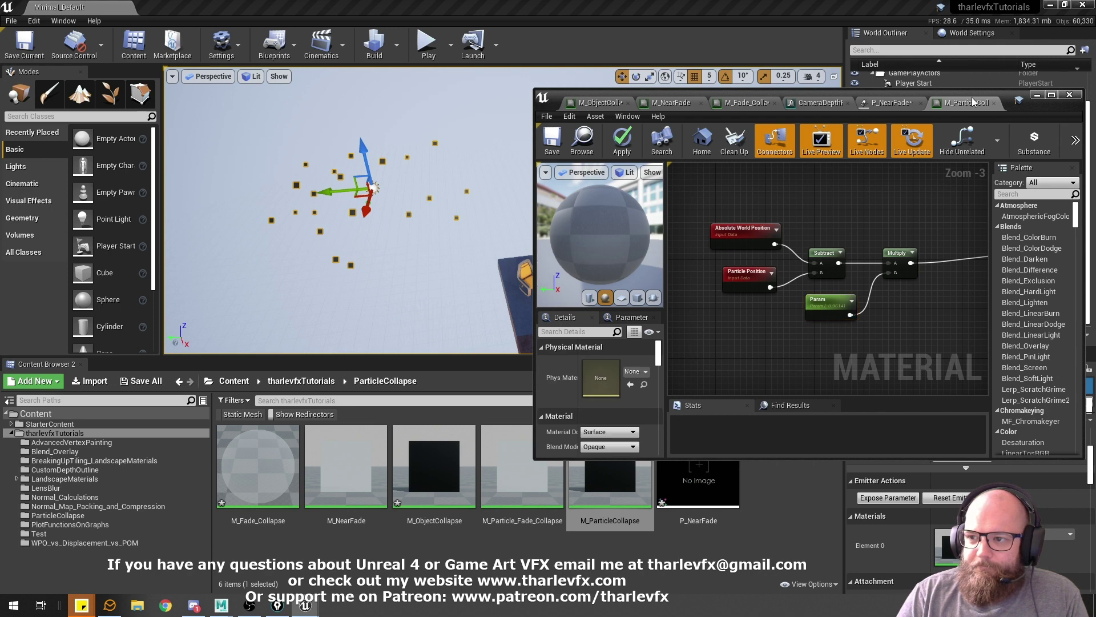
middle_click(965, 105)
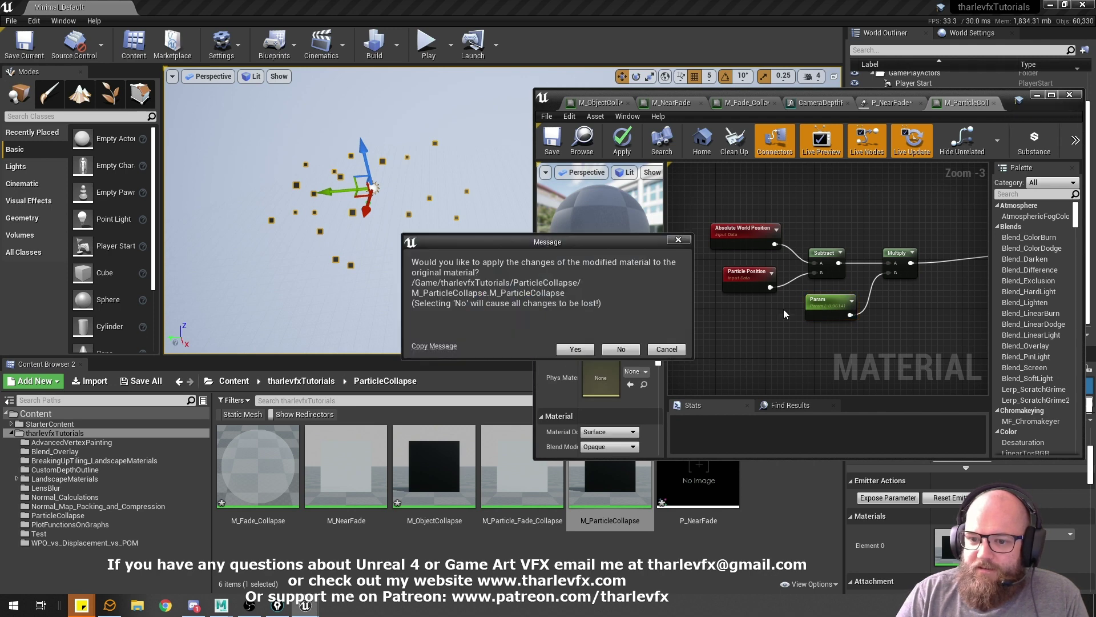
left_click(621, 349)
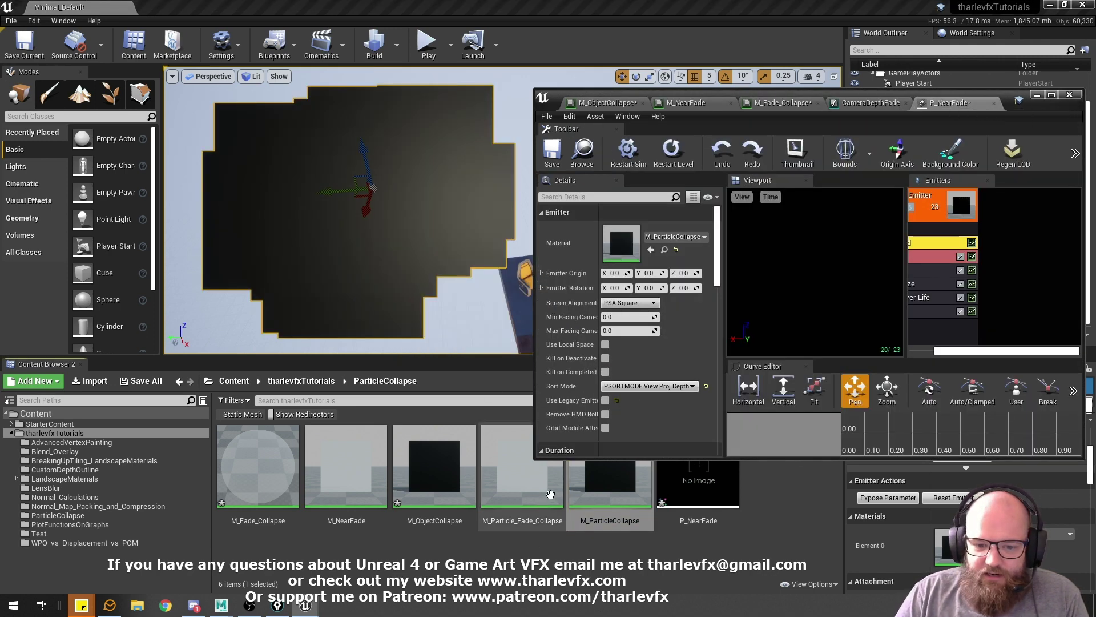
Step: Assign M_NearFade as the P_NearFade emitter's material
left_click(346, 466)
left_click(246, 477)
left_click(337, 481)
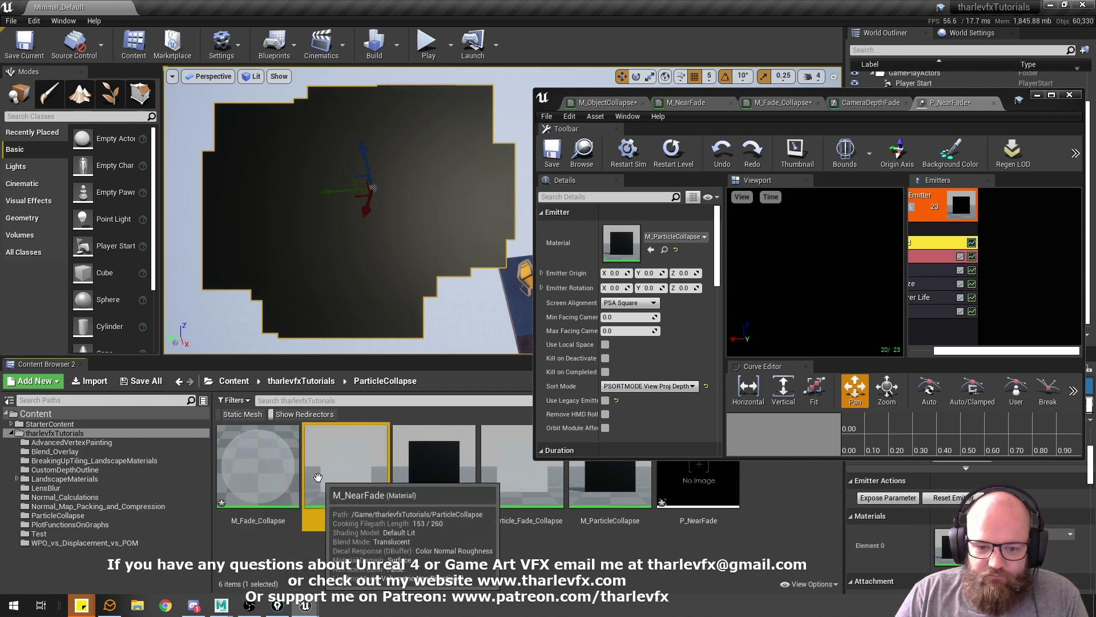
left_click_drag(338, 482, 623, 244)
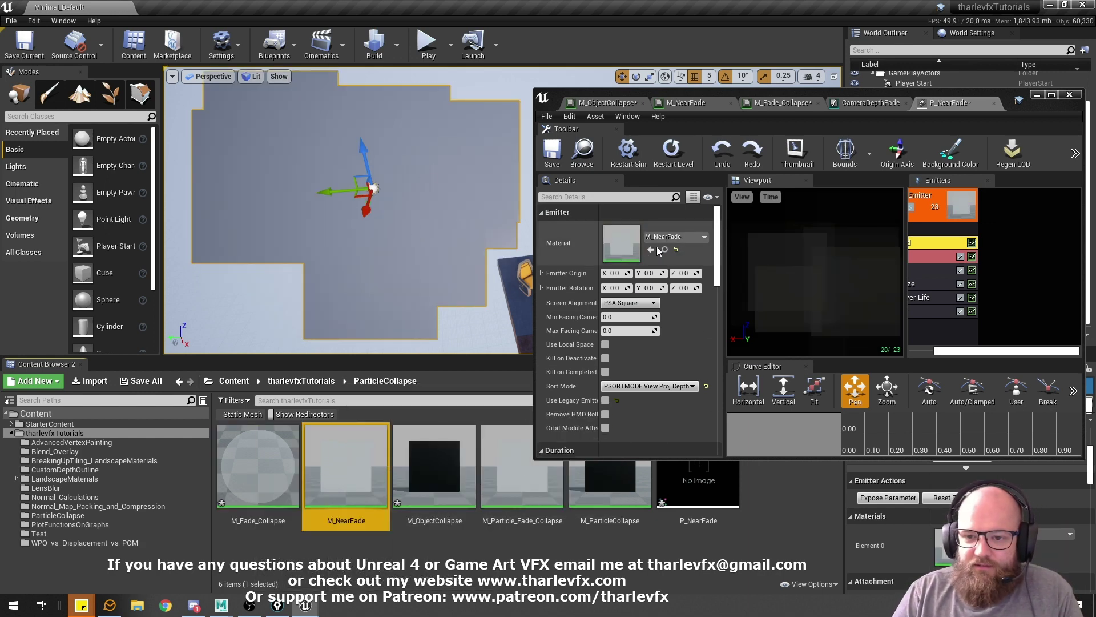
Step: Look over the M_NearFade graph, return to P_NearFade, and view its near-faded particles in the level
left_click(685, 102)
right_click_drag(851, 294, 702, 275)
scroll(754, 201, "down", 3)
left_click(702, 276)
left_click(950, 103)
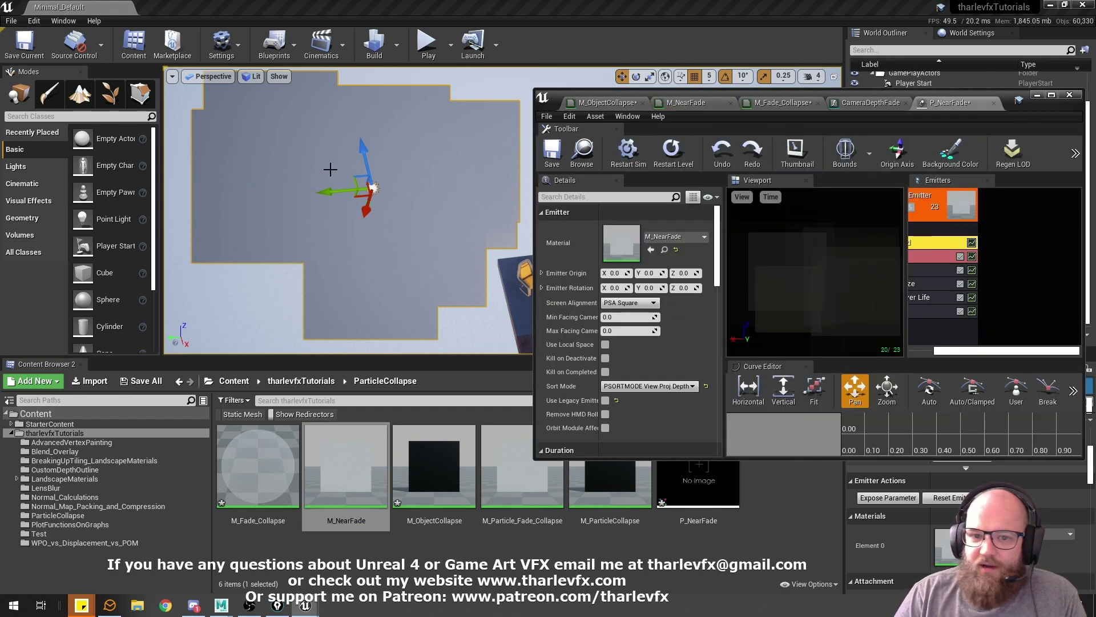
right_click_drag(423, 254, 392, 235)
Step: Assign M_Particle_Fade_Collapse as the P_NearFade emitter's material
left_click(522, 525)
left_click(532, 574)
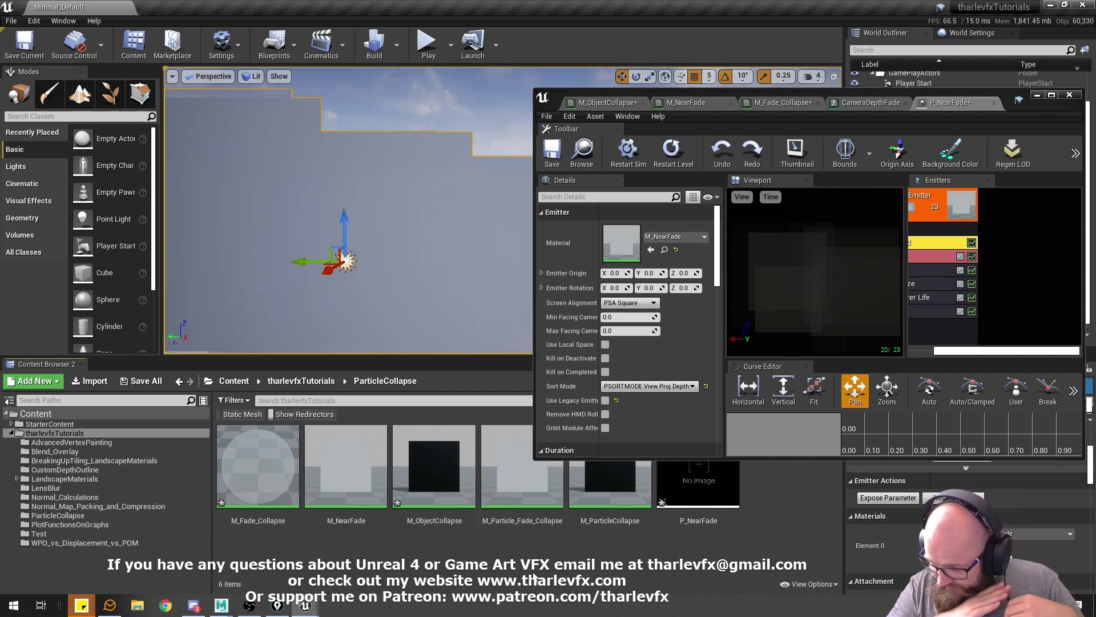
left_click(517, 457)
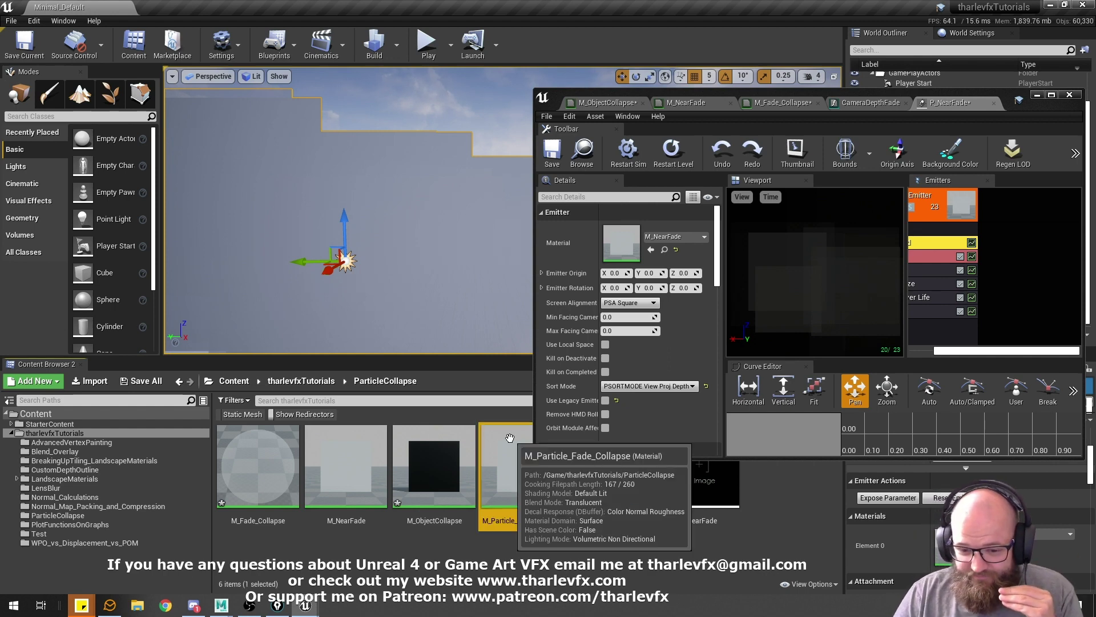
left_click_drag(523, 468, 622, 243)
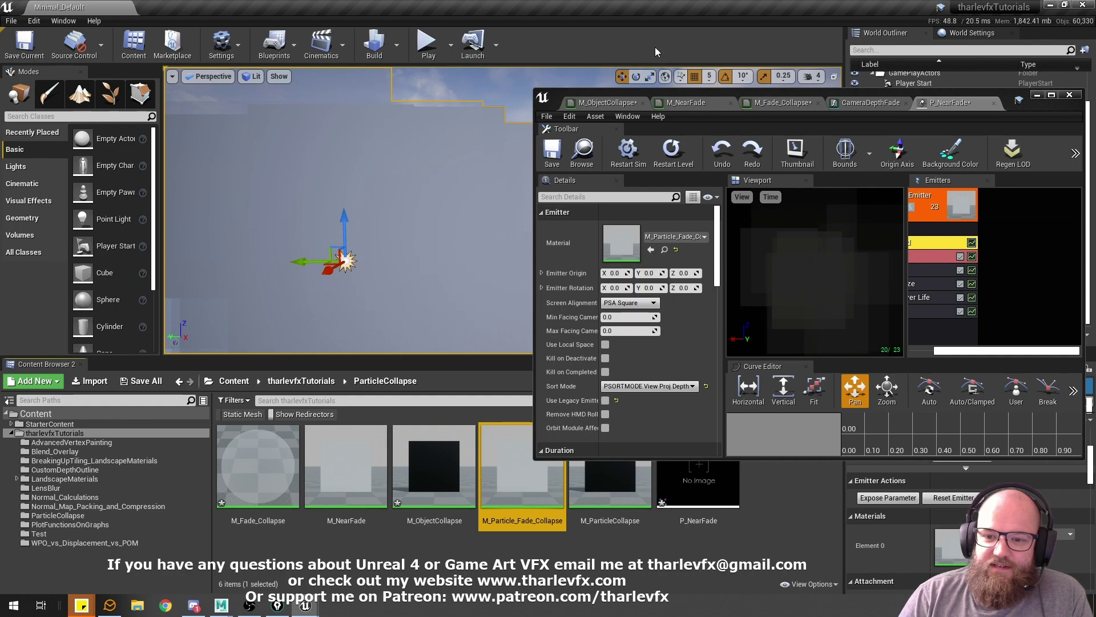
Step: Open M_Particle_Fade_Collapse in a maximized editor and set the Comparison parameter's default value to -0.05
double_click(522, 465)
scroll(913, 299, "up", 6)
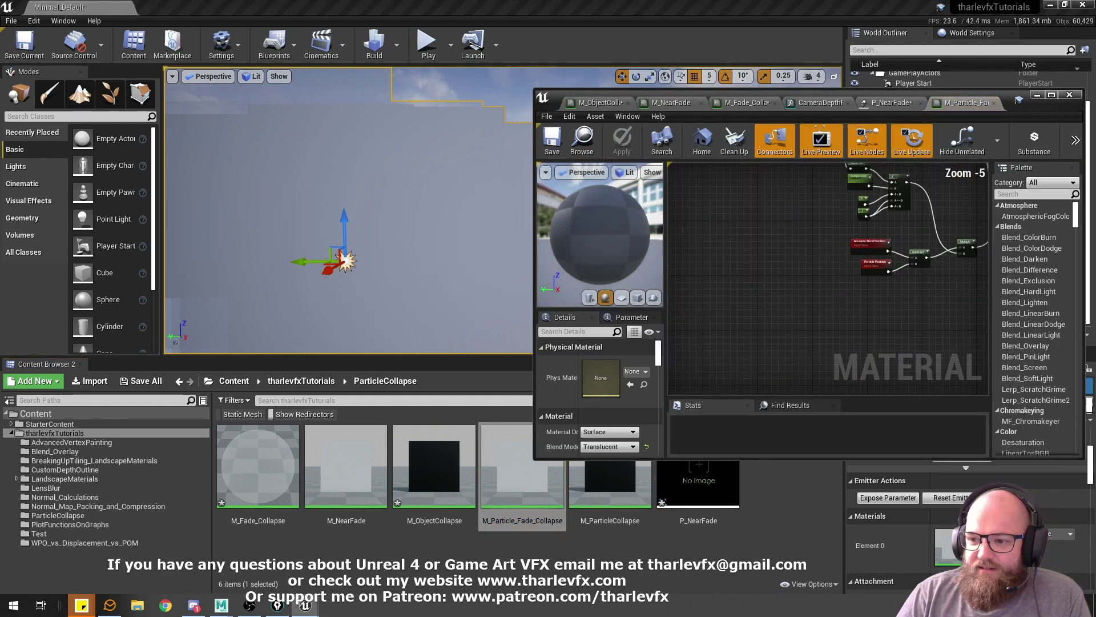
left_click(1052, 95)
scroll(460, 249, "up", 2)
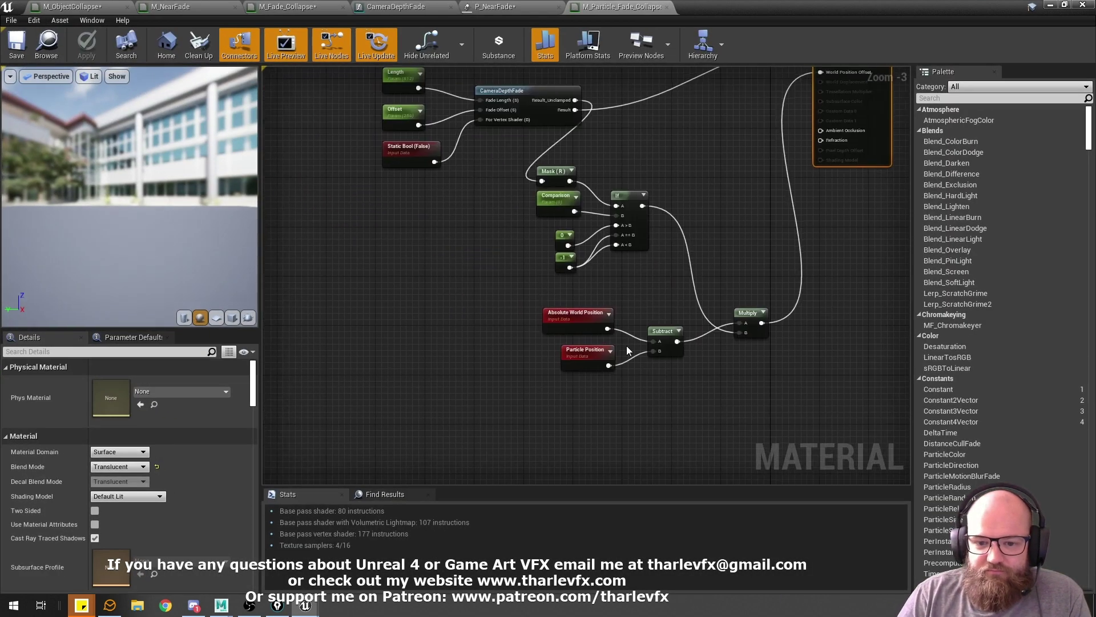
right_click_drag(652, 282, 653, 429)
left_click(547, 296)
left_click(129, 420)
type("-0.05")
key("Return")
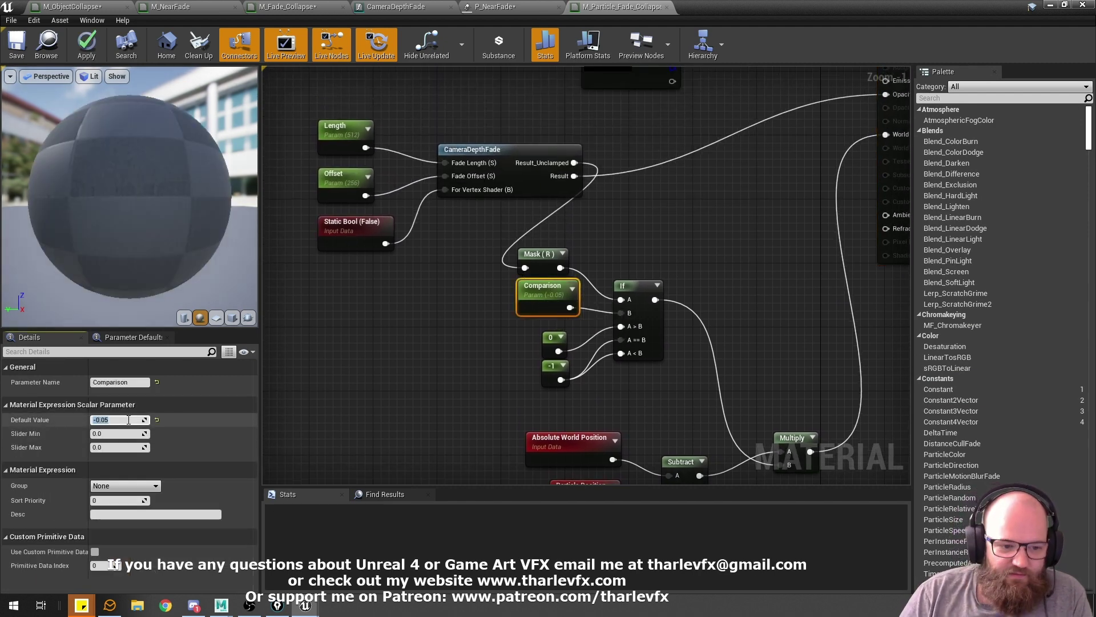
left_click(382, 121)
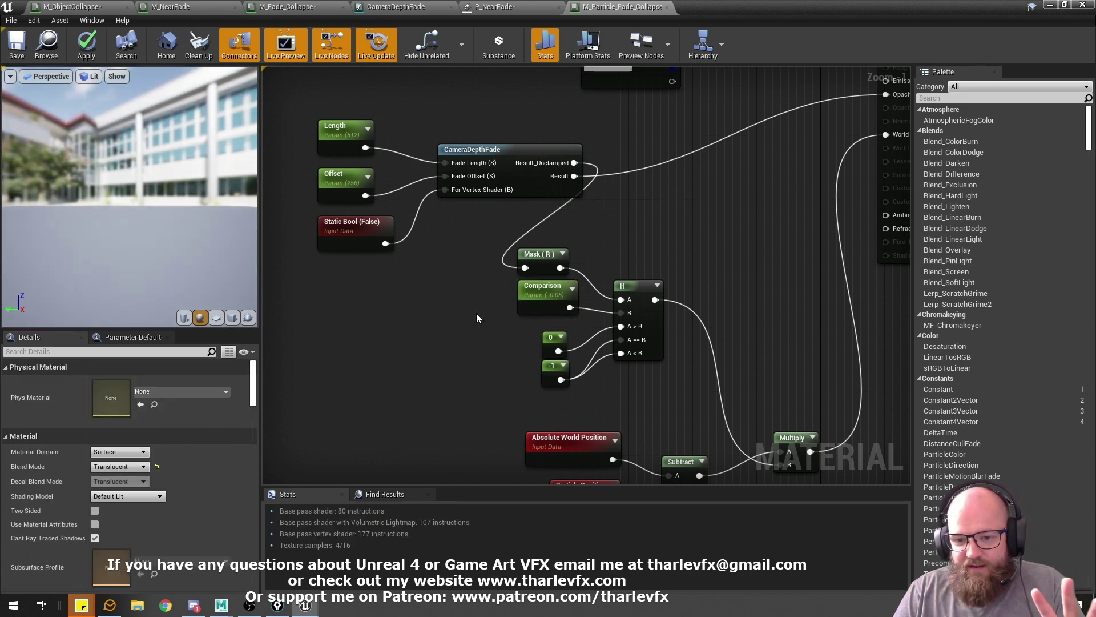
Step: Minimize the material editor, deselect the P_NearFade emitter, and examine its particles in the level from nearer and farther away
right_click_drag(465, 370, 376, 247)
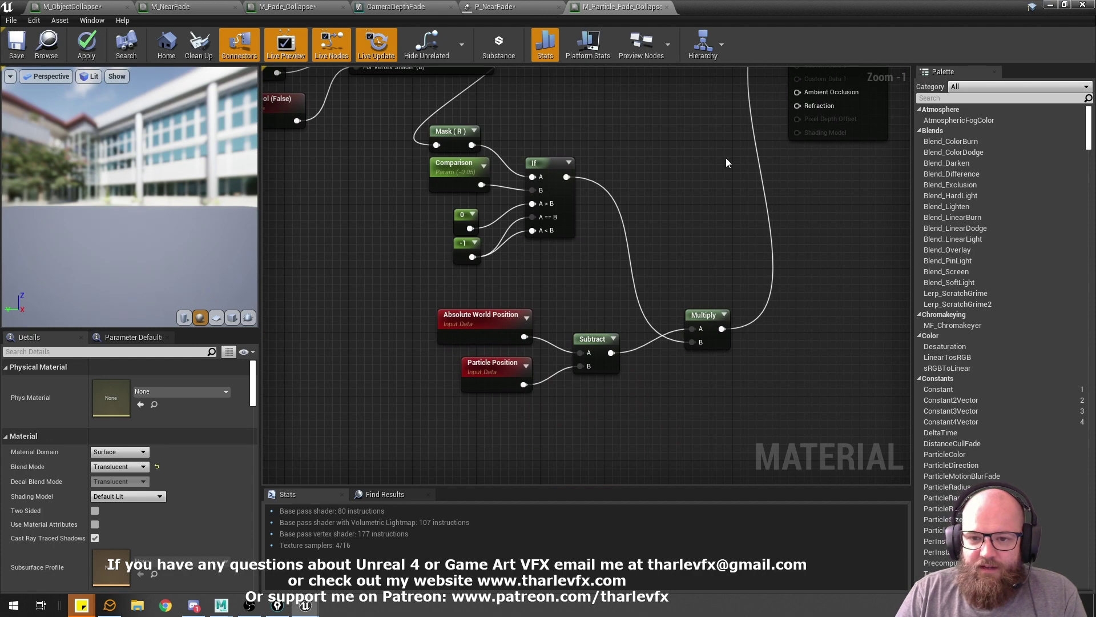
left_click(1052, 6)
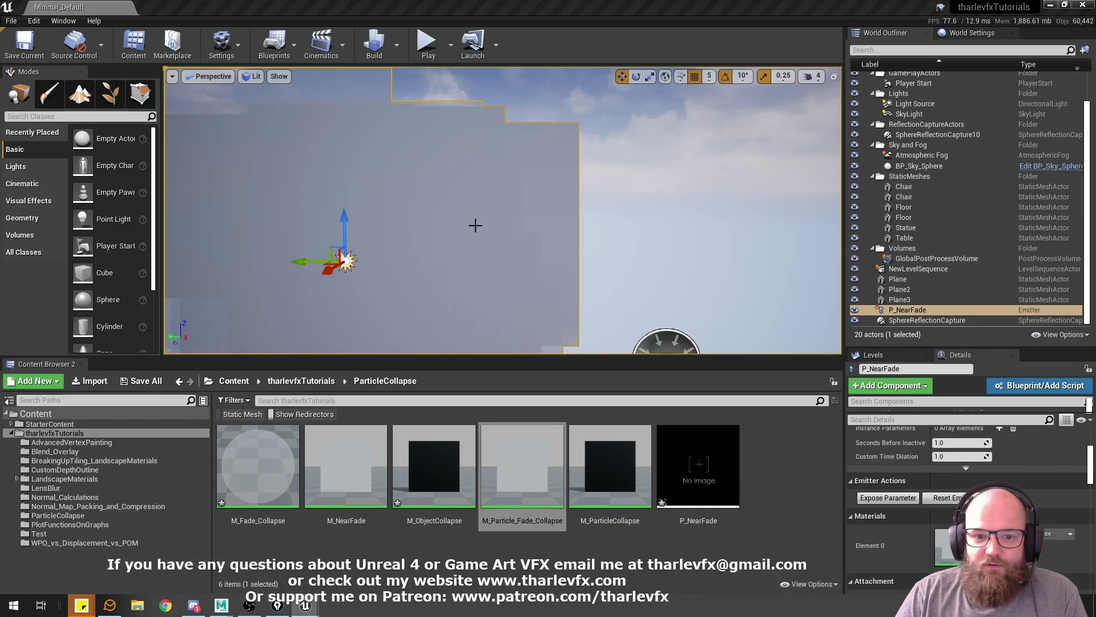
key("Escape")
key("w")
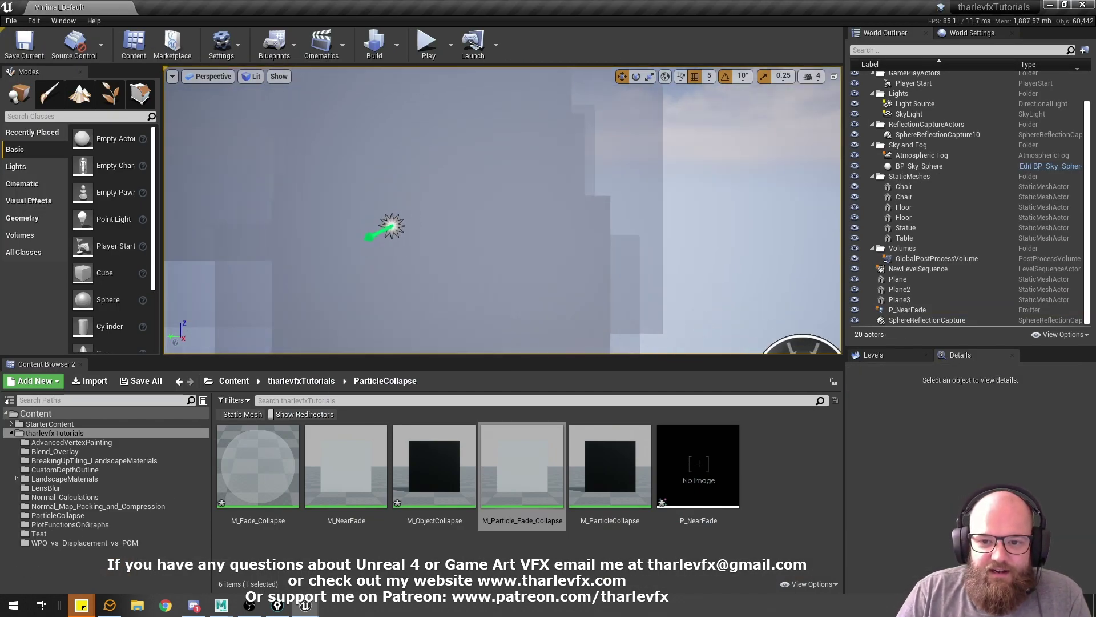
key("s")
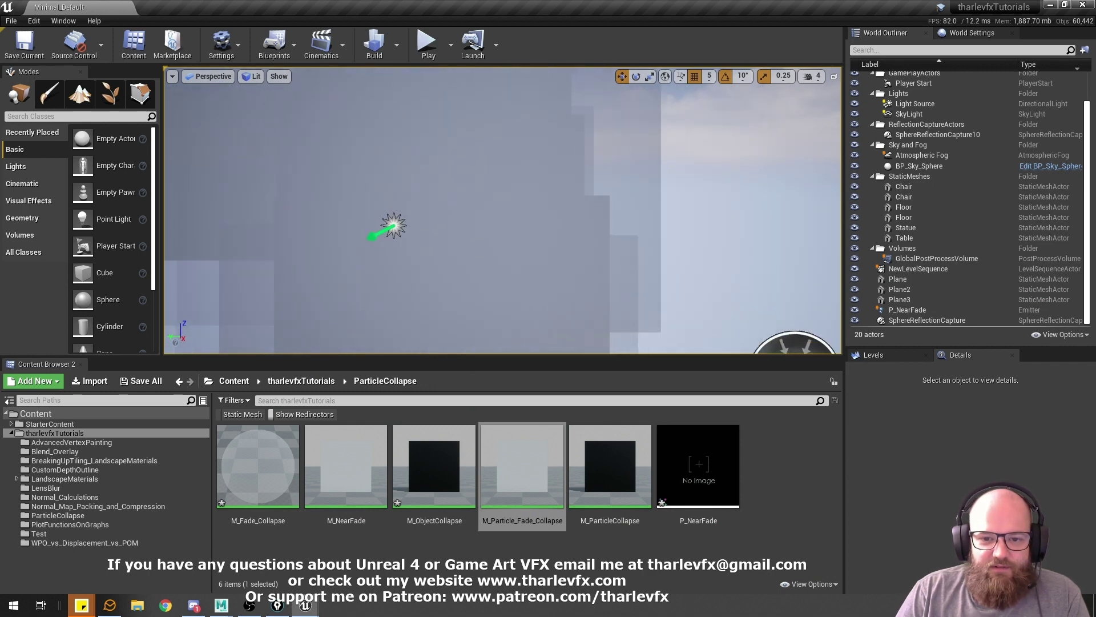